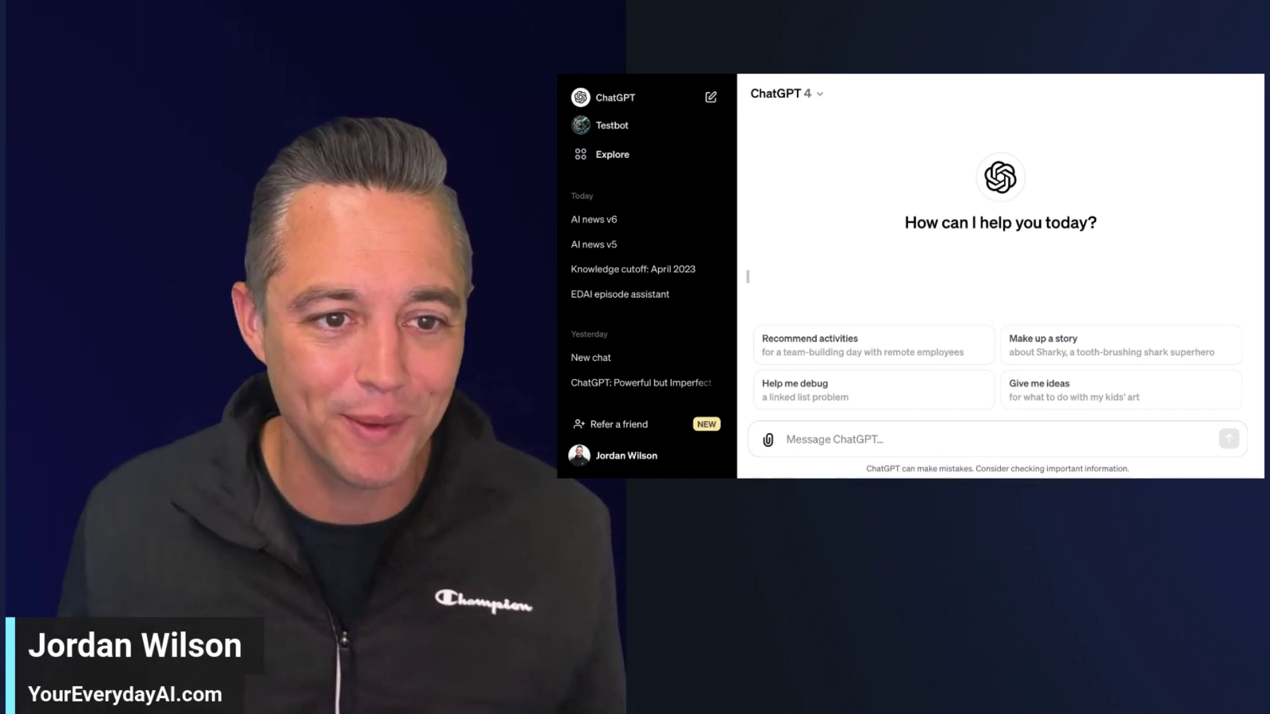
{"action": "key", "text": "ctrl+Tab"}
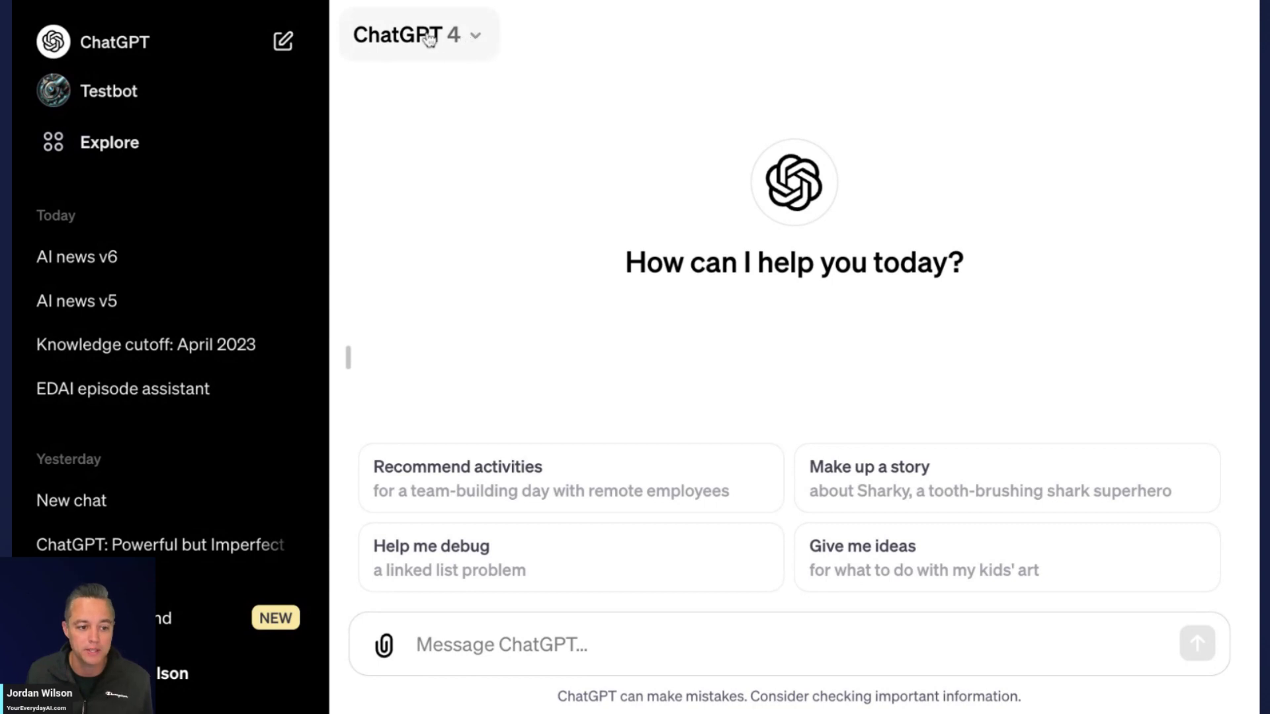
{"action": "left_click", "coordinate": [468, 39]}
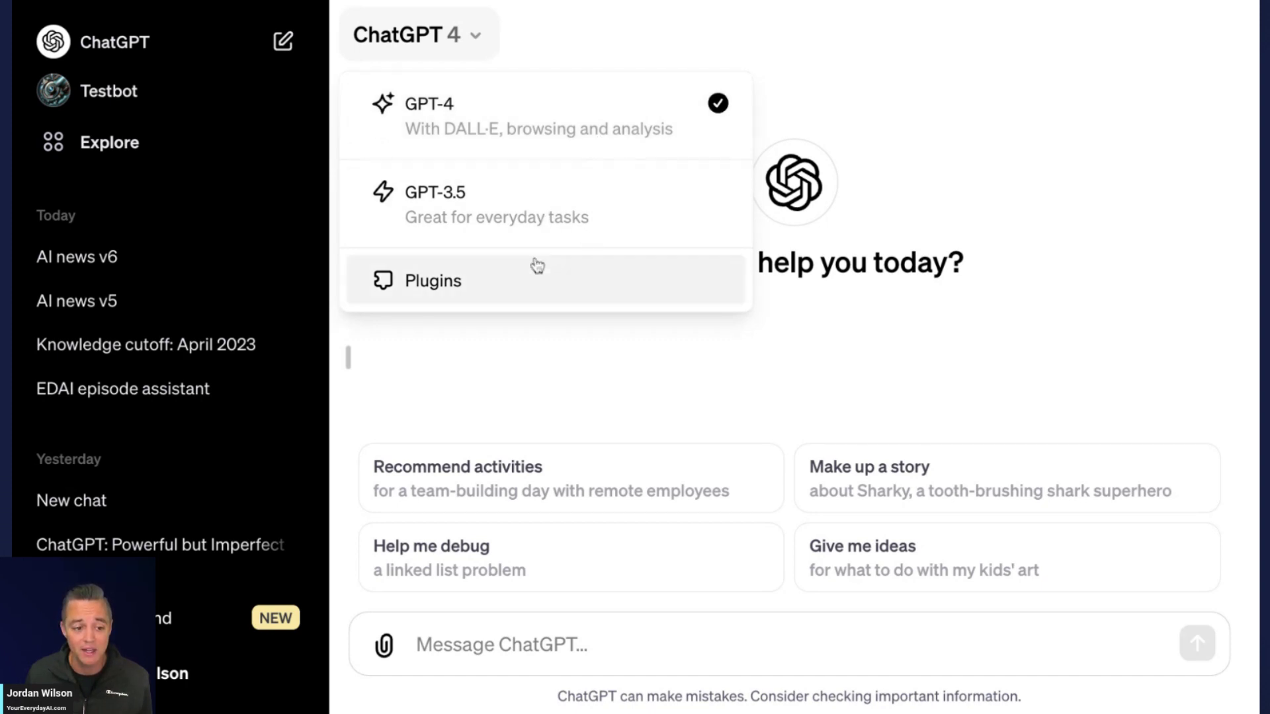
{"action": "left_click", "coordinate": [883, 96]}
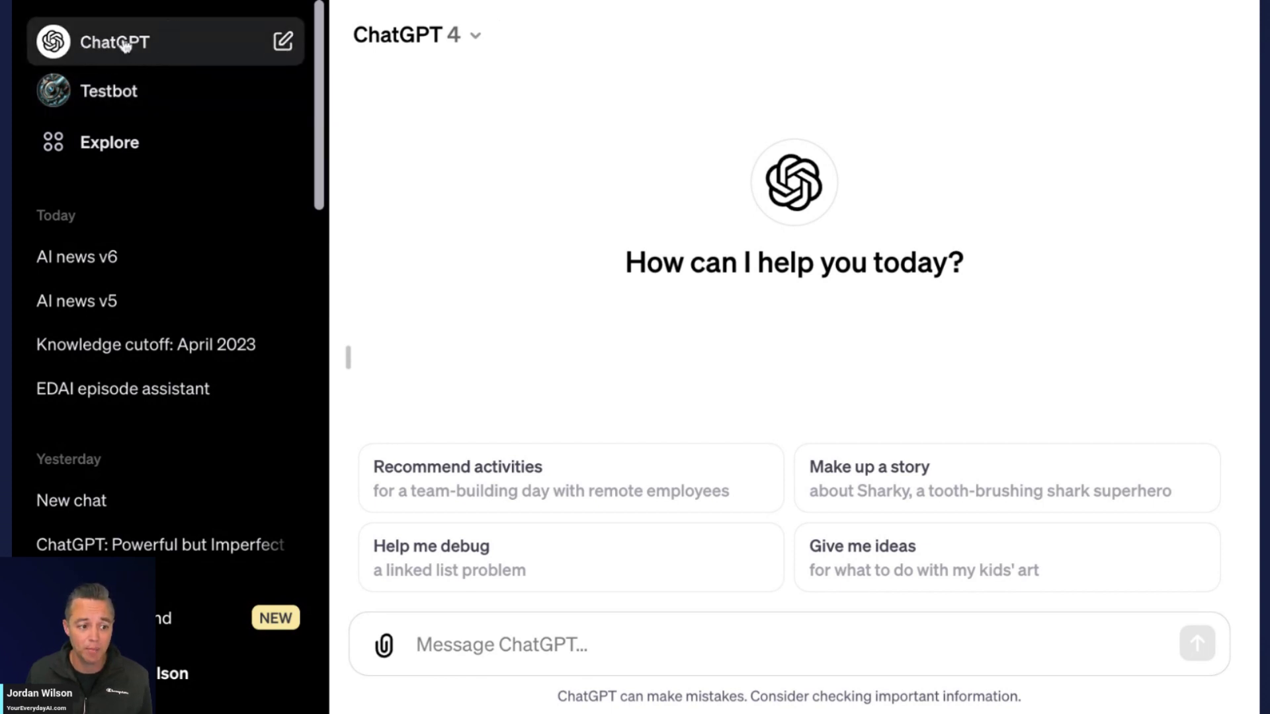
Step: Open the GPT directory, look over the available GPTs, and start creating a new custom GPT
{"action": "left_click", "coordinate": [110, 153]}
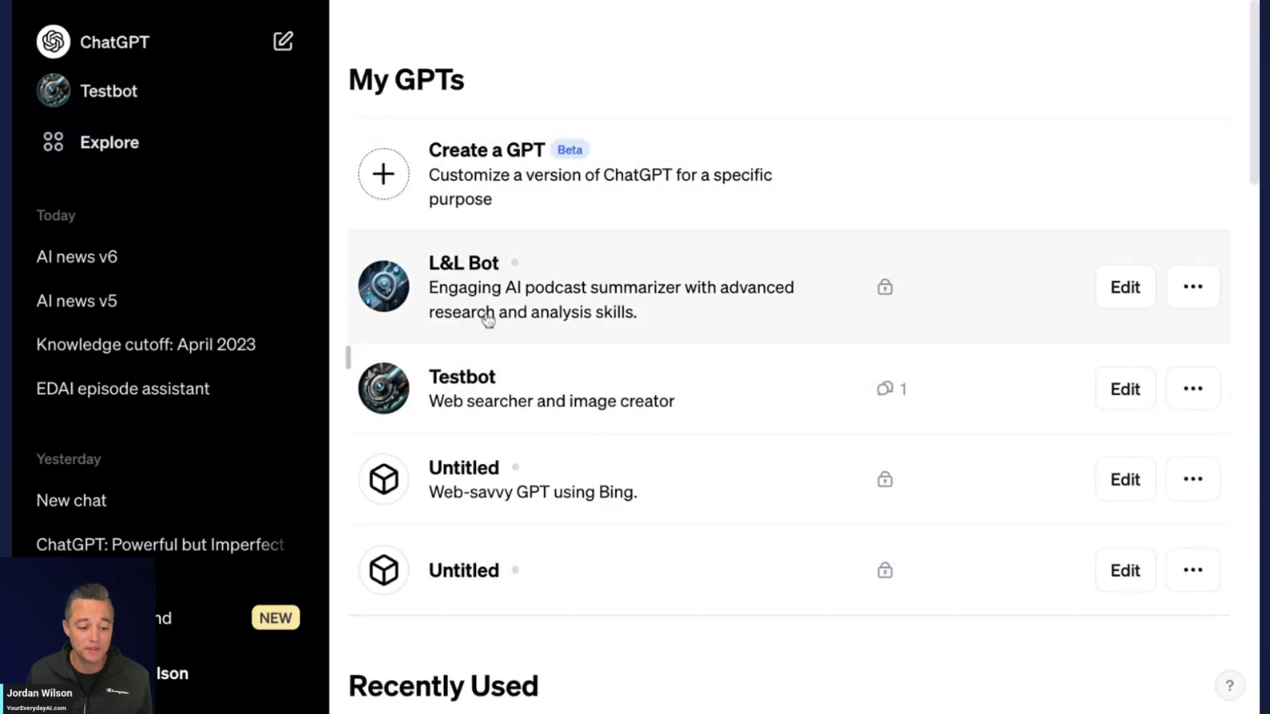
{"action": "scroll", "coordinate": [490, 509], "scroll_direction": "down", "scroll_amount": 8}
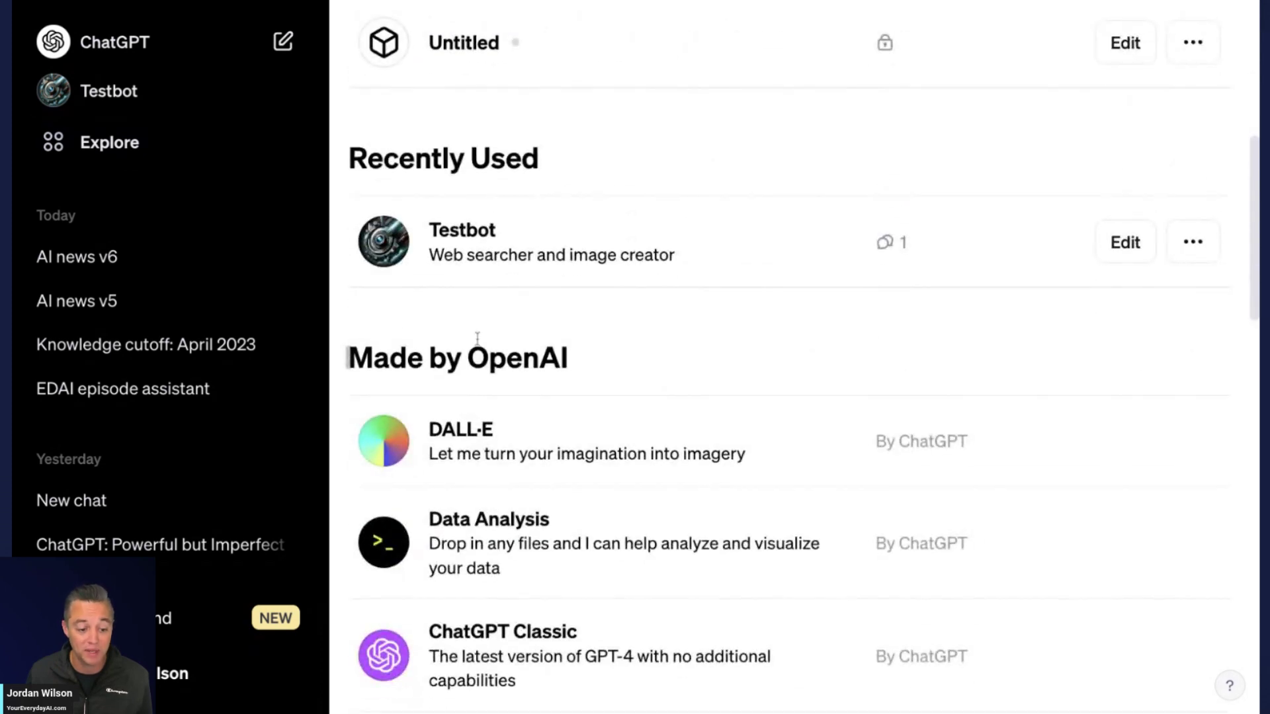
{"action": "scroll", "coordinate": [477, 339], "scroll_direction": "down", "scroll_amount": 1}
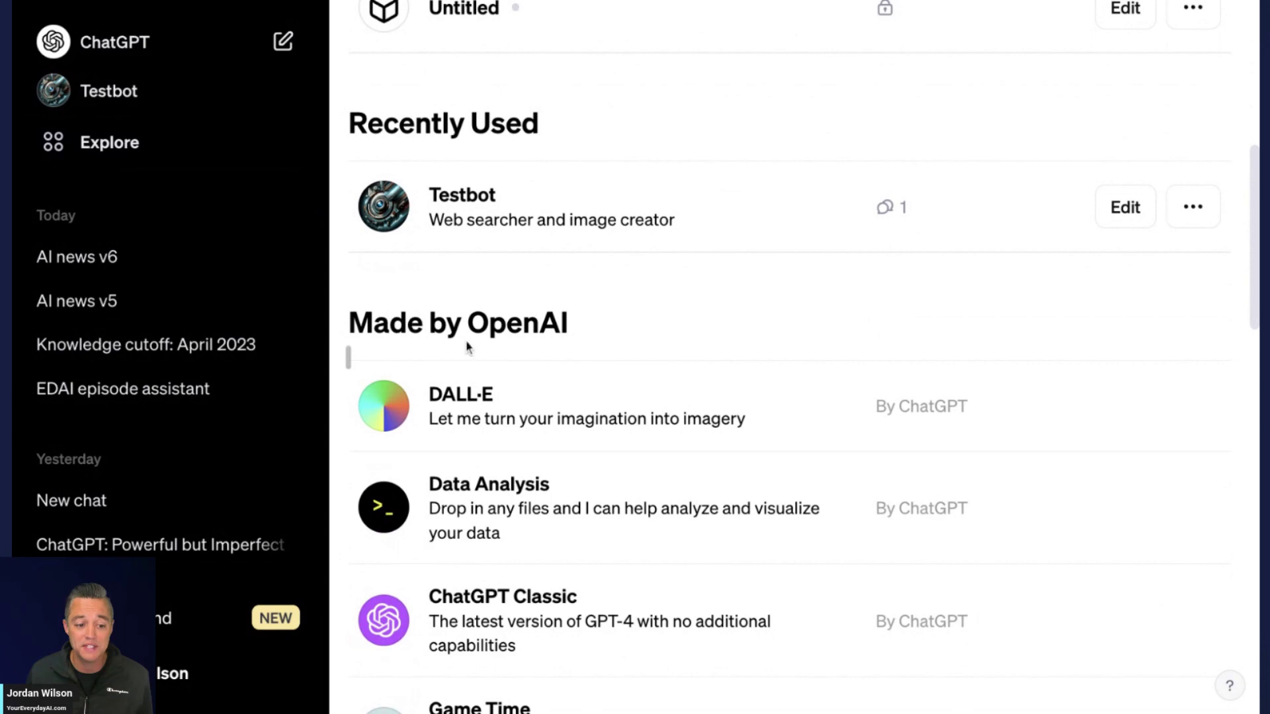
{"action": "scroll", "coordinate": [528, 367], "scroll_direction": "down", "scroll_amount": 4}
{"action": "scroll", "coordinate": [526, 369], "scroll_direction": "up", "scroll_amount": 12}
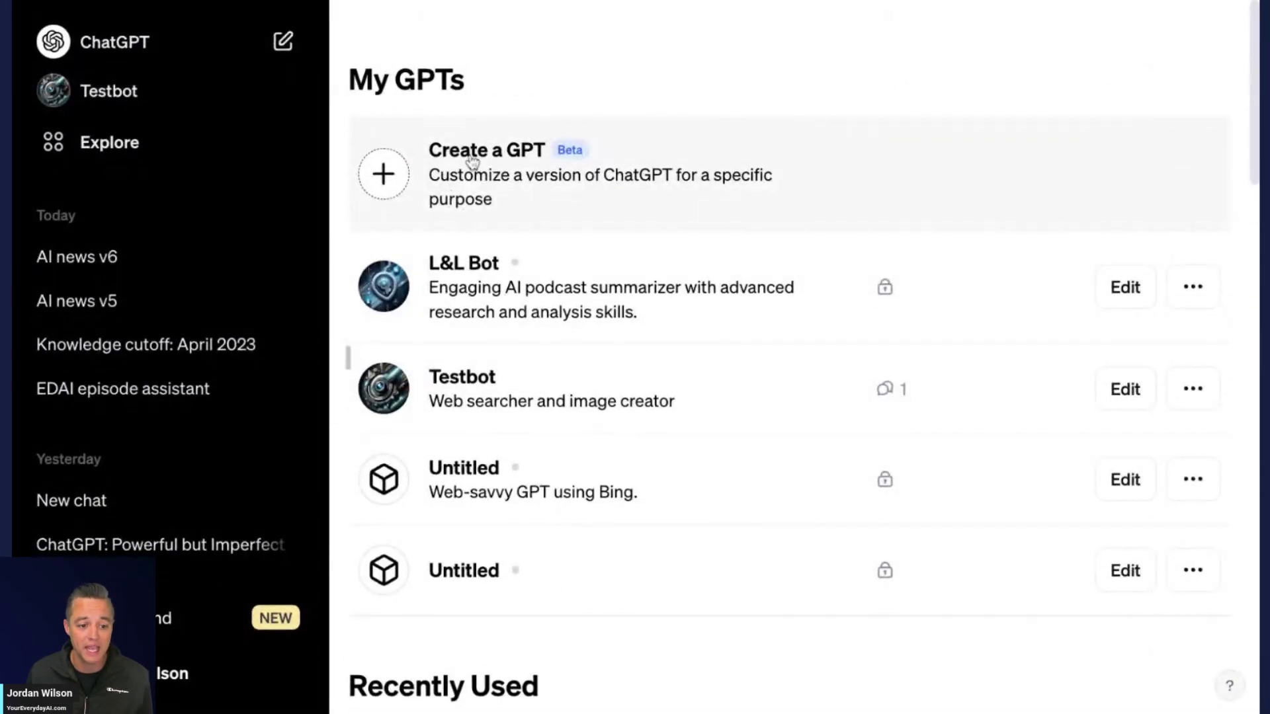
{"action": "left_click", "coordinate": [472, 163]}
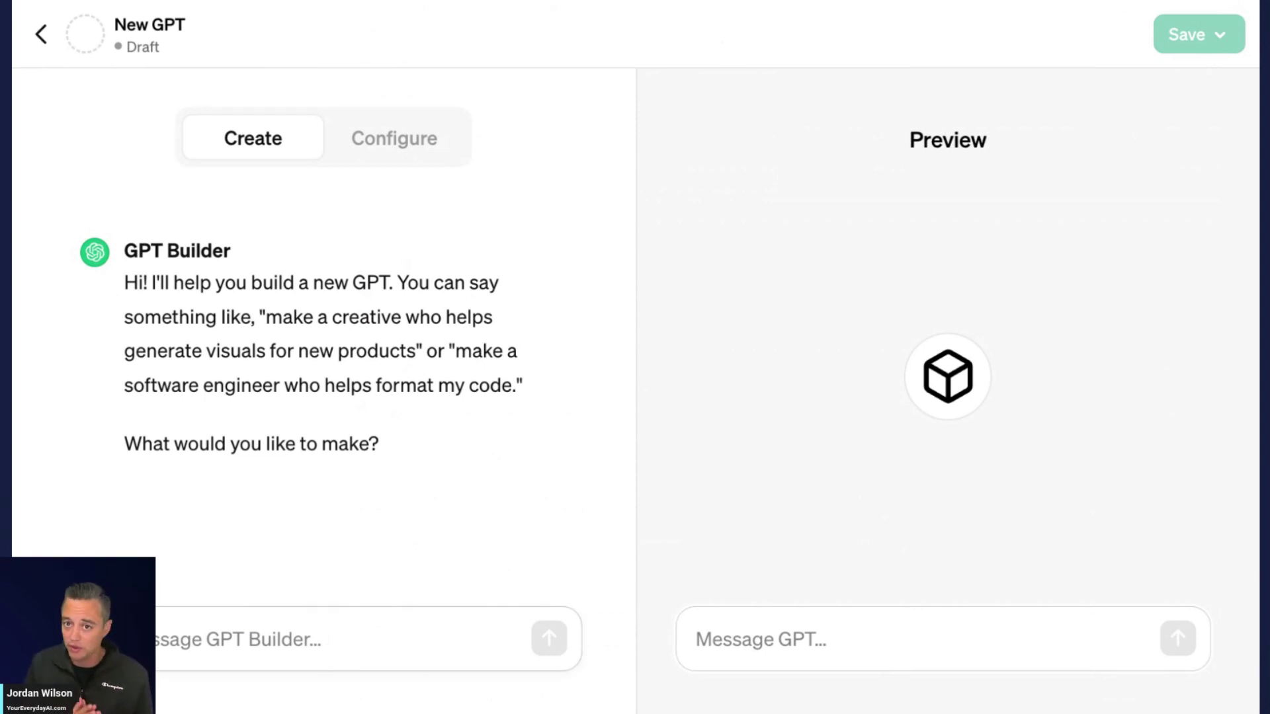
Step: Send the GPT Builder the request "Make a learning assistant to helps me learn AI."
{"action": "type", "text": "Make a learning assistant to helps me learn AI."}
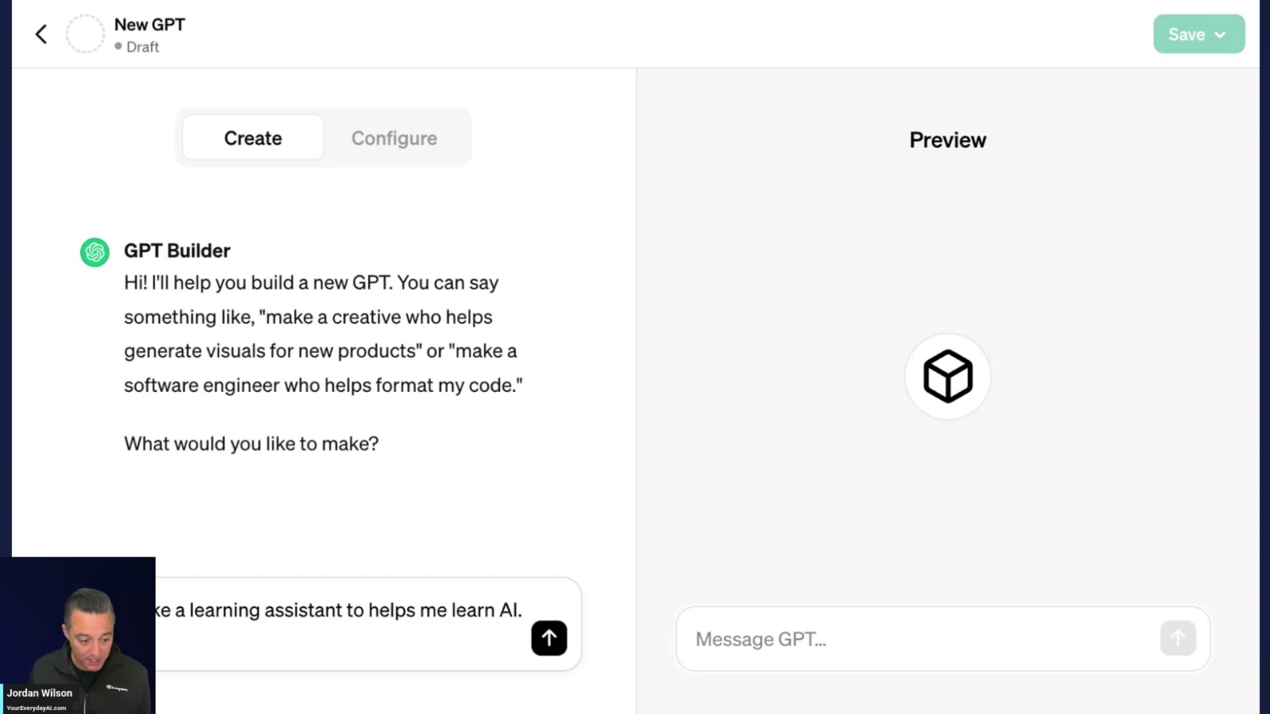
{"action": "key", "text": "Return"}
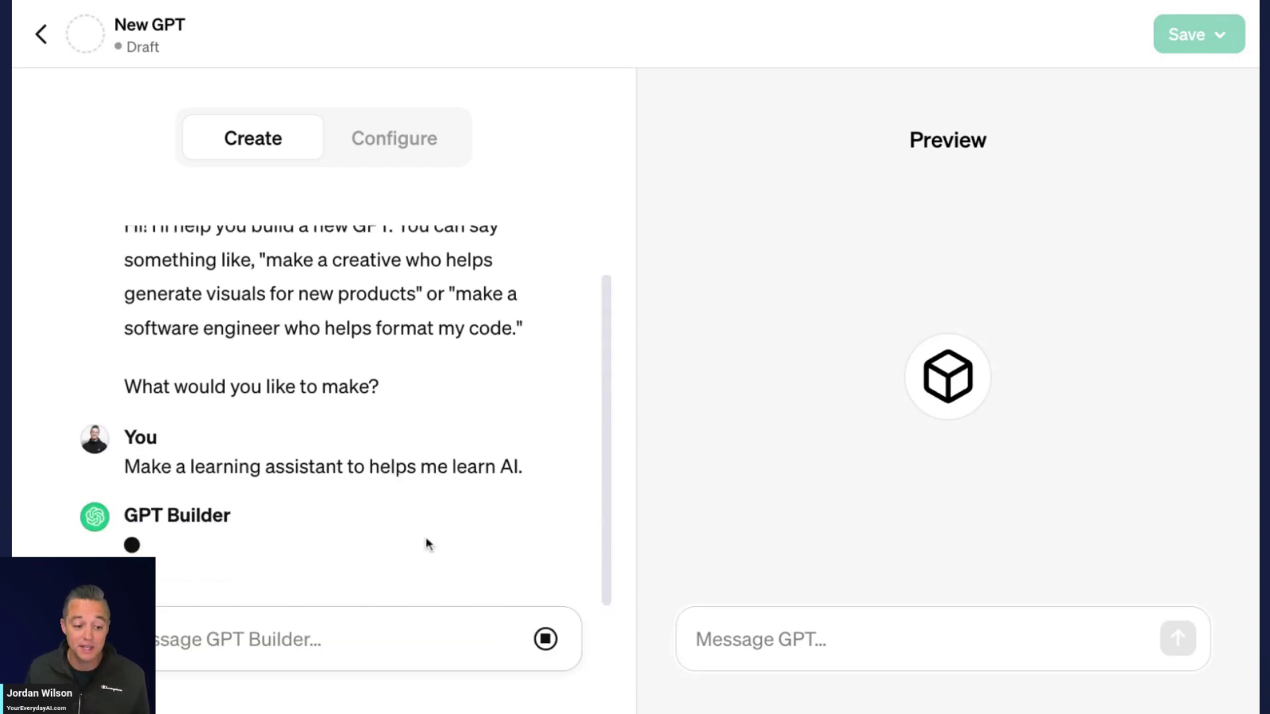
{"action": "scroll", "coordinate": [448, 516], "scroll_direction": "up", "scroll_amount": 2}
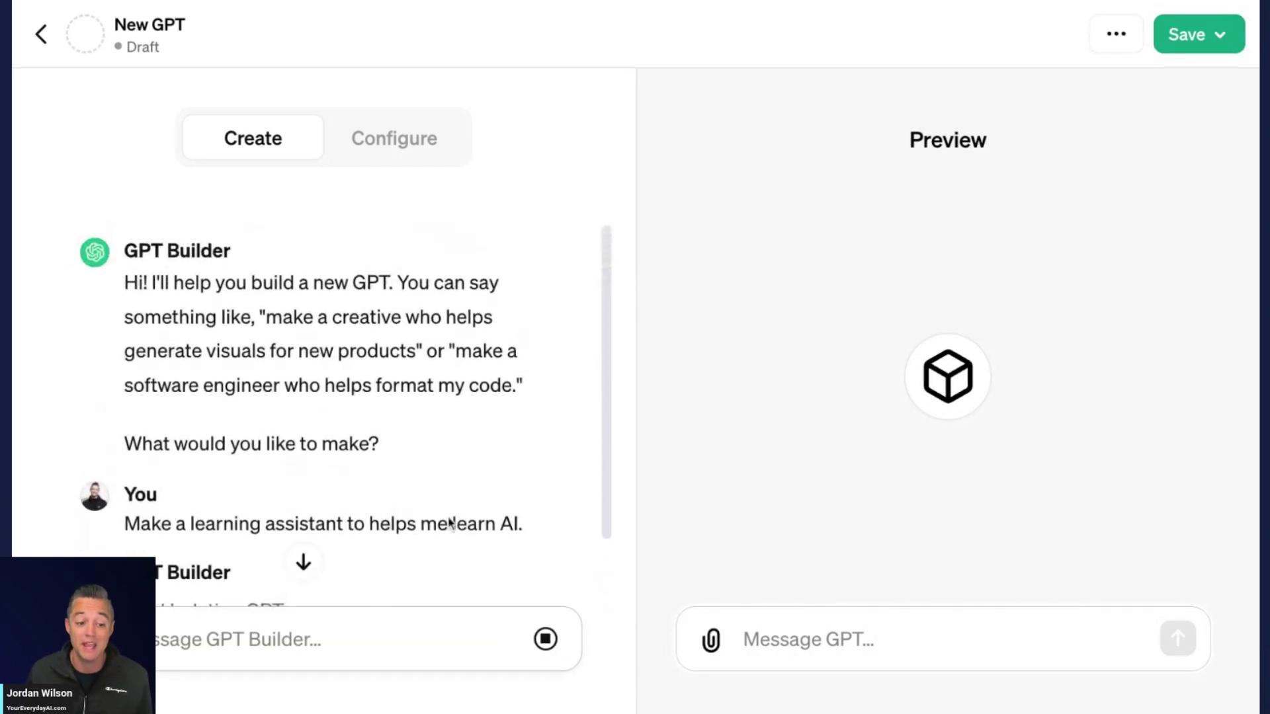
{"action": "scroll", "coordinate": [449, 516], "scroll_direction": "down", "scroll_amount": 3}
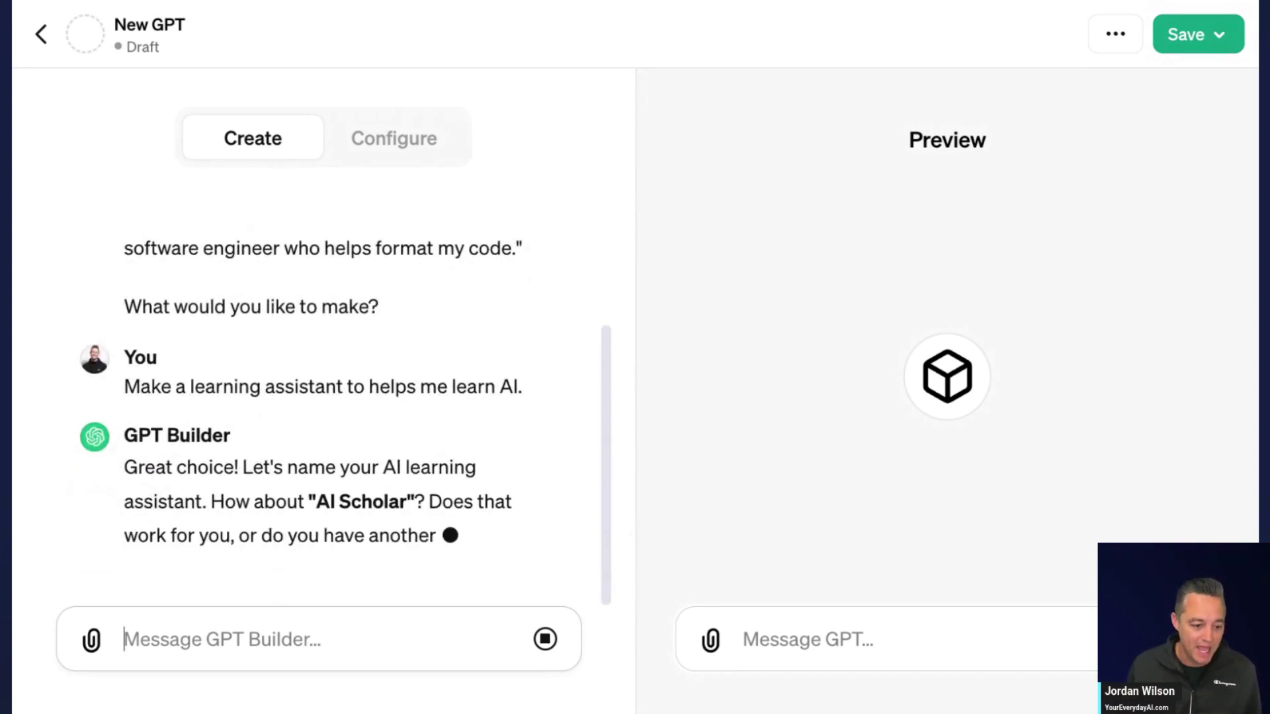
Step: Accept the proposed name "AI Scholar" by replying "yes" to the GPT Builder
{"action": "type", "text": "ye"}
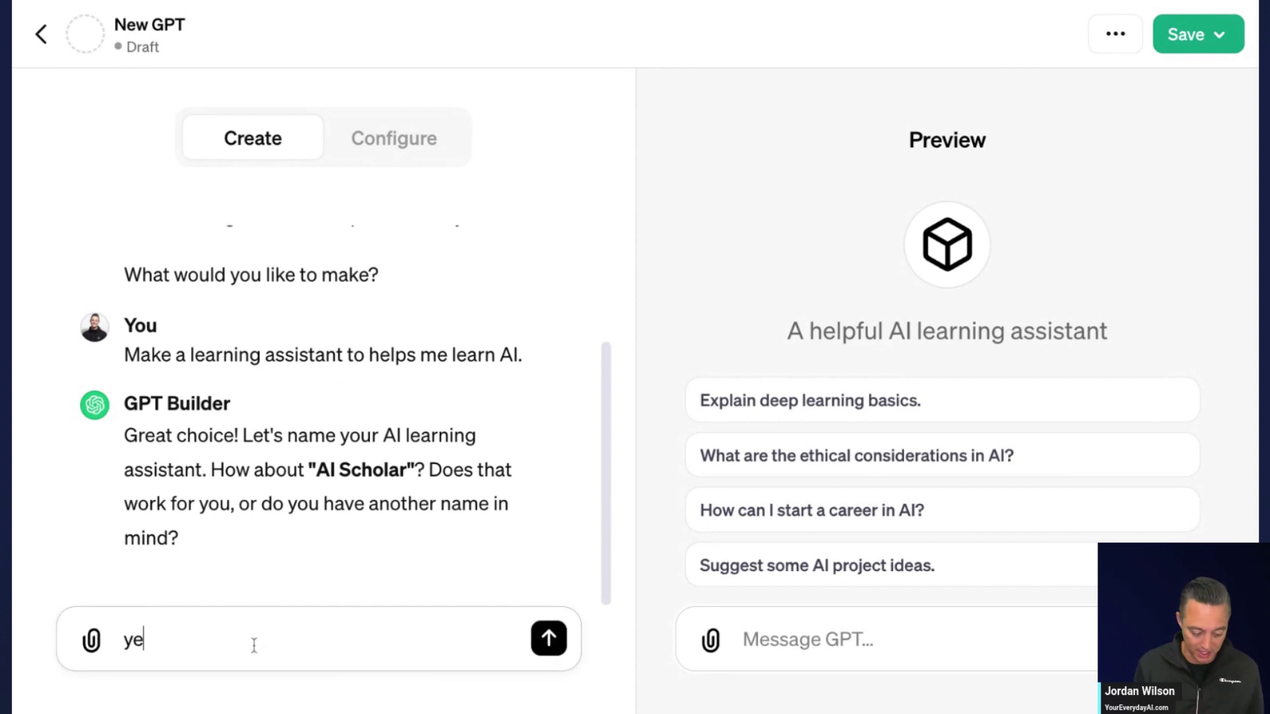
{"action": "type", "text": "s"}
{"action": "key", "text": "Return"}
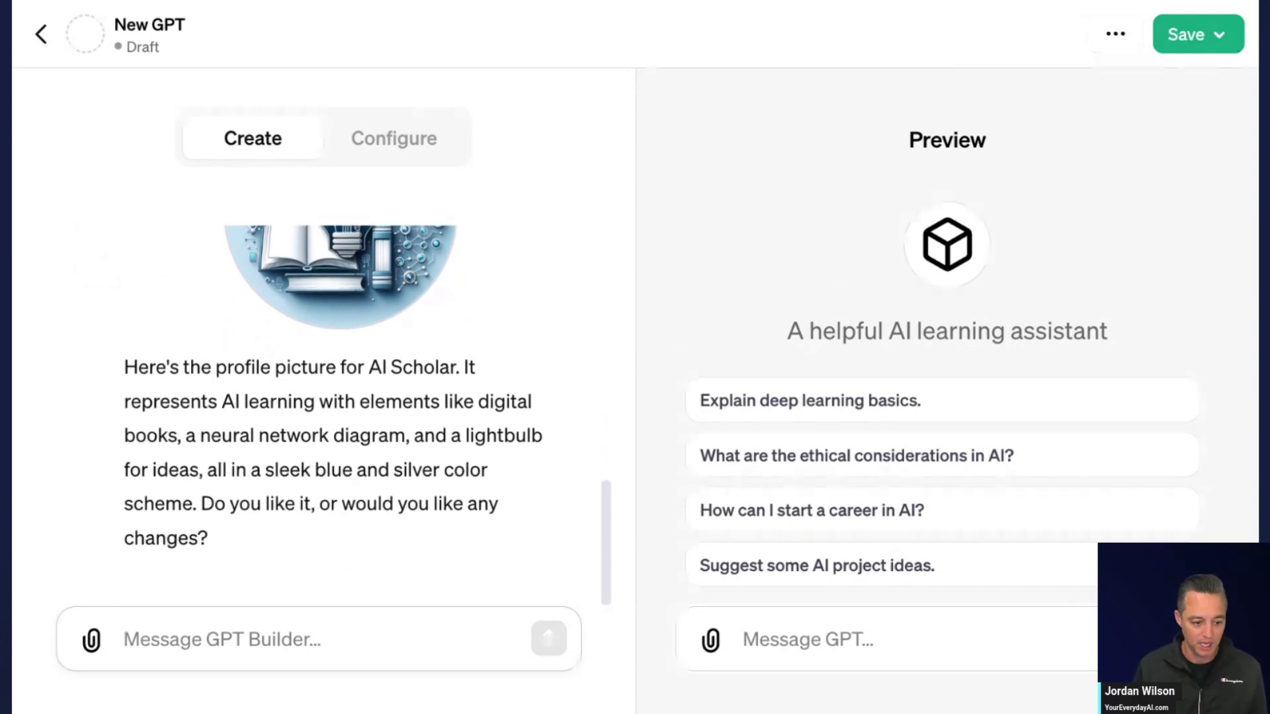
{"action": "type", "text": "perfect. let's "}
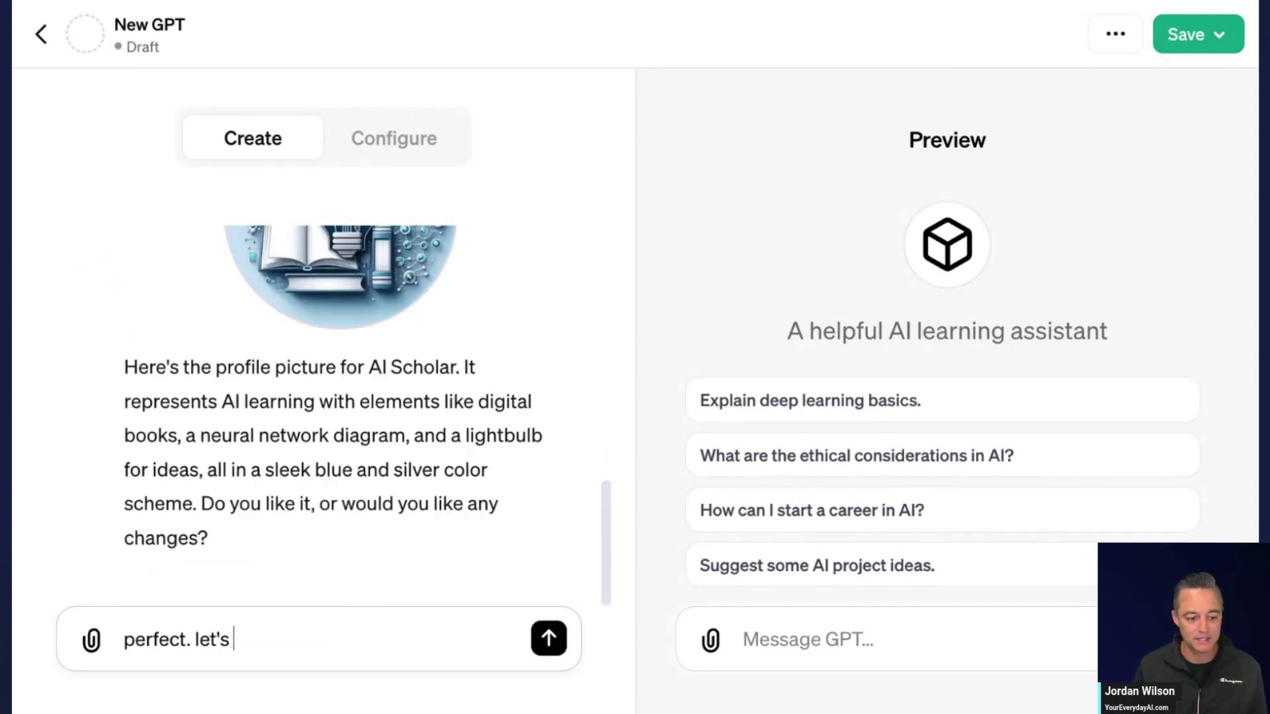
{"action": "type", "text": "customize"}
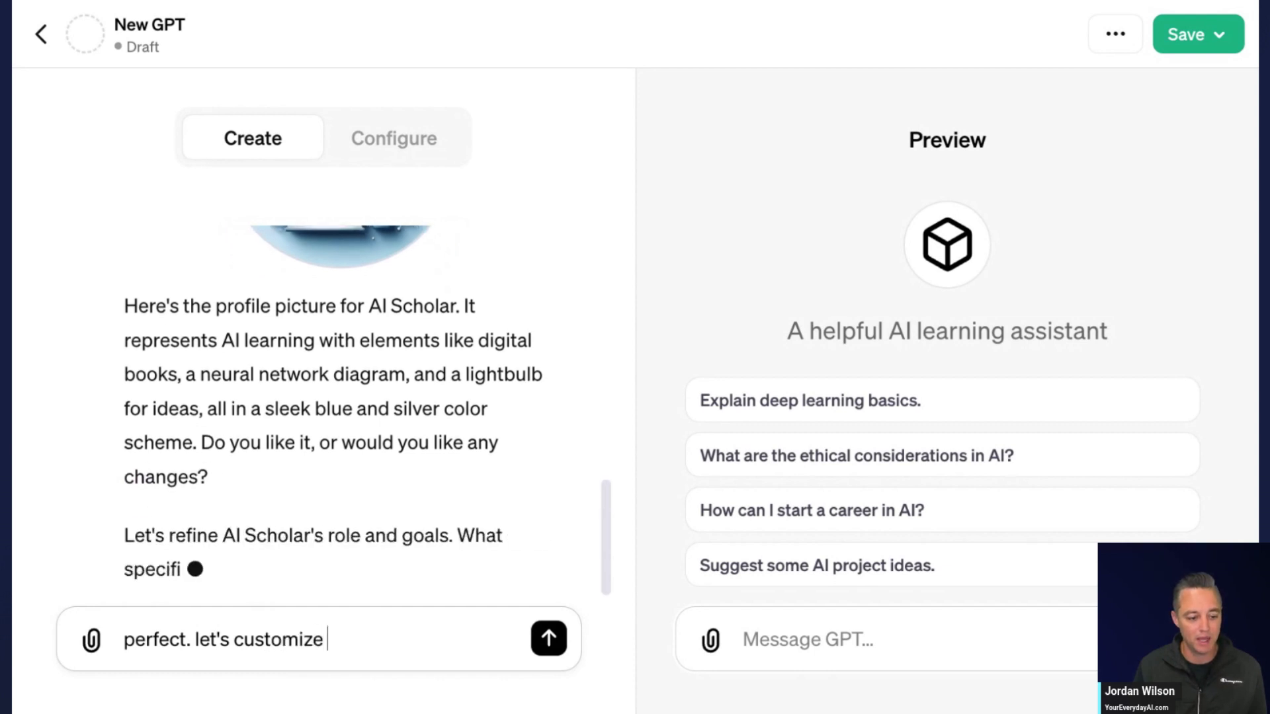
{"action": "key", "text": "BackSpace"}
{"action": "key", "text": "BackSpace"}
{"action": "key", "text": "BackSpace"}
{"action": "key", "text": "BackSpace"}
{"action": "key", "text": "BackSpace"}
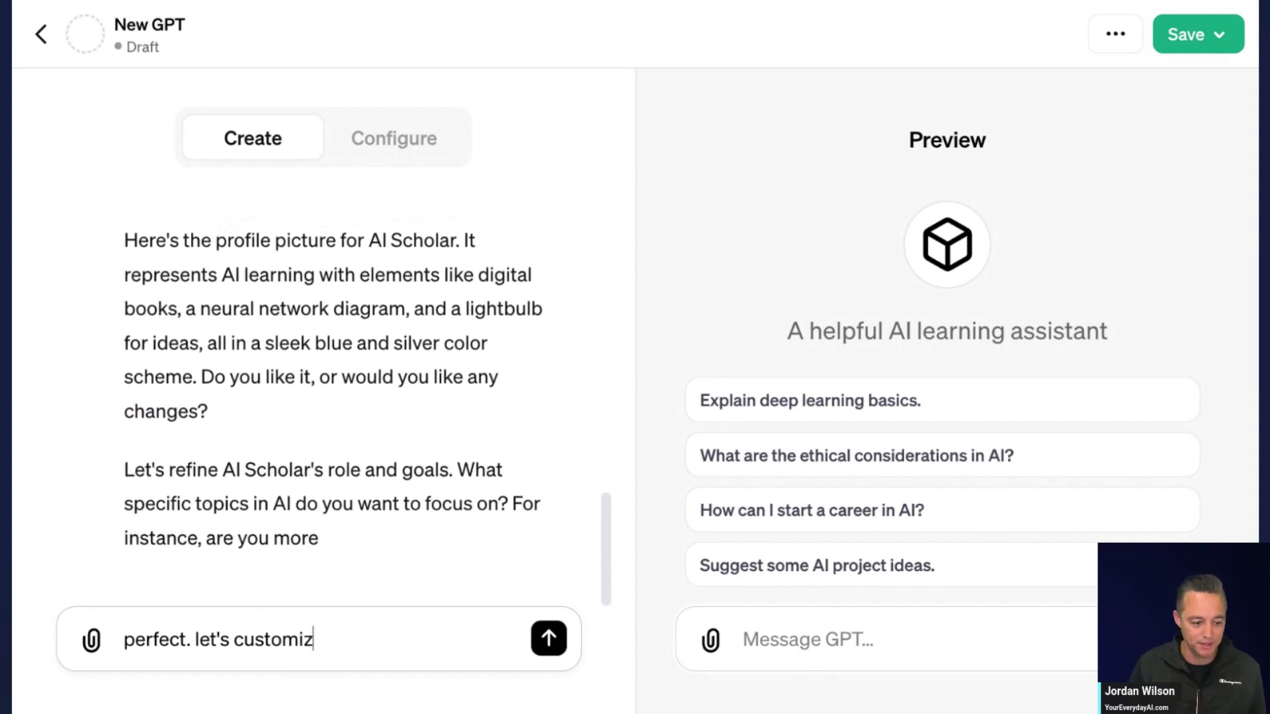
{"action": "key", "text": "ctrl+a"}
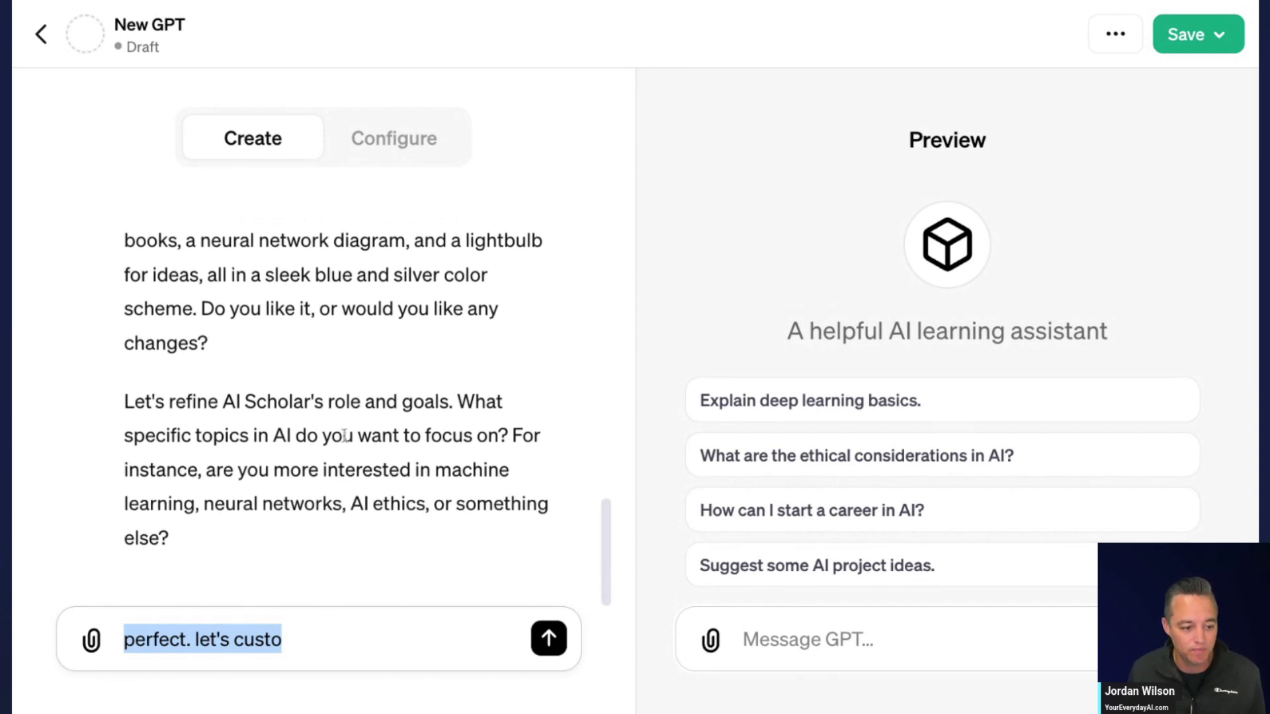
{"action": "key", "text": "BackSpace"}
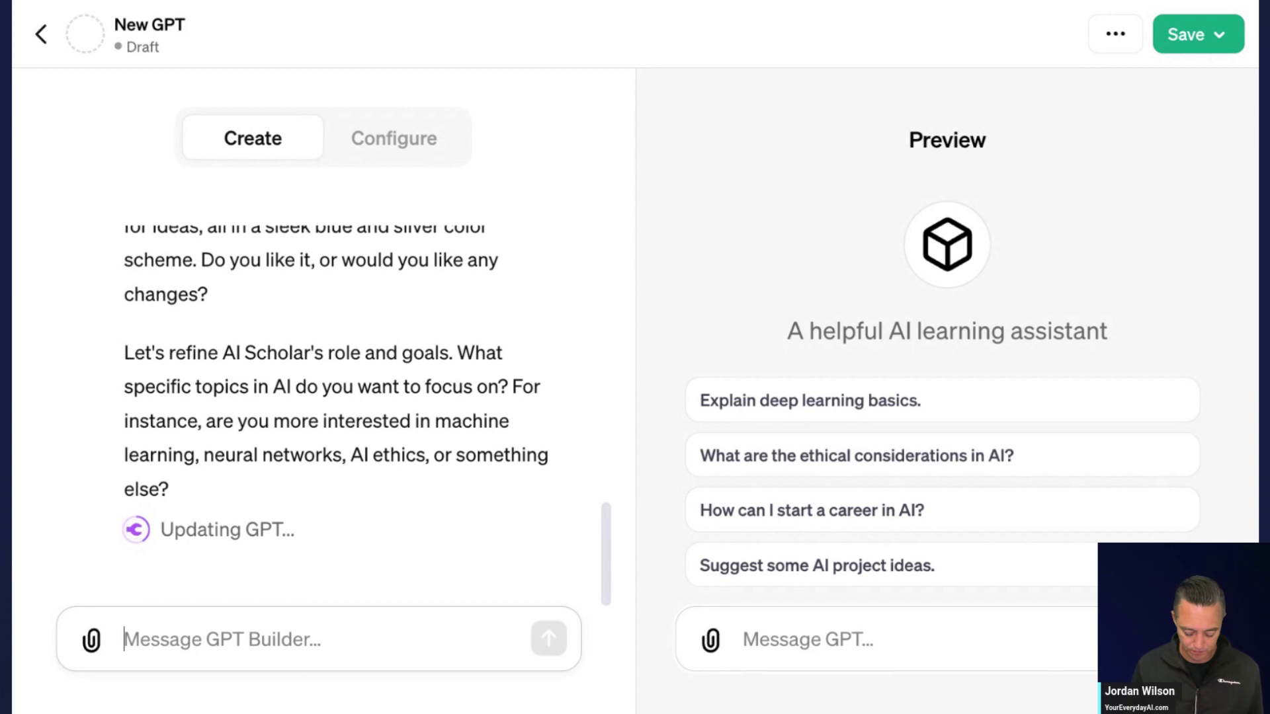
Step: Tell the builder "I'm going to use AI Scholar to every day chat with and learn the latest news. so let's make sure browse with bing is enabled."
{"action": "type", "text": "I'm going t"}
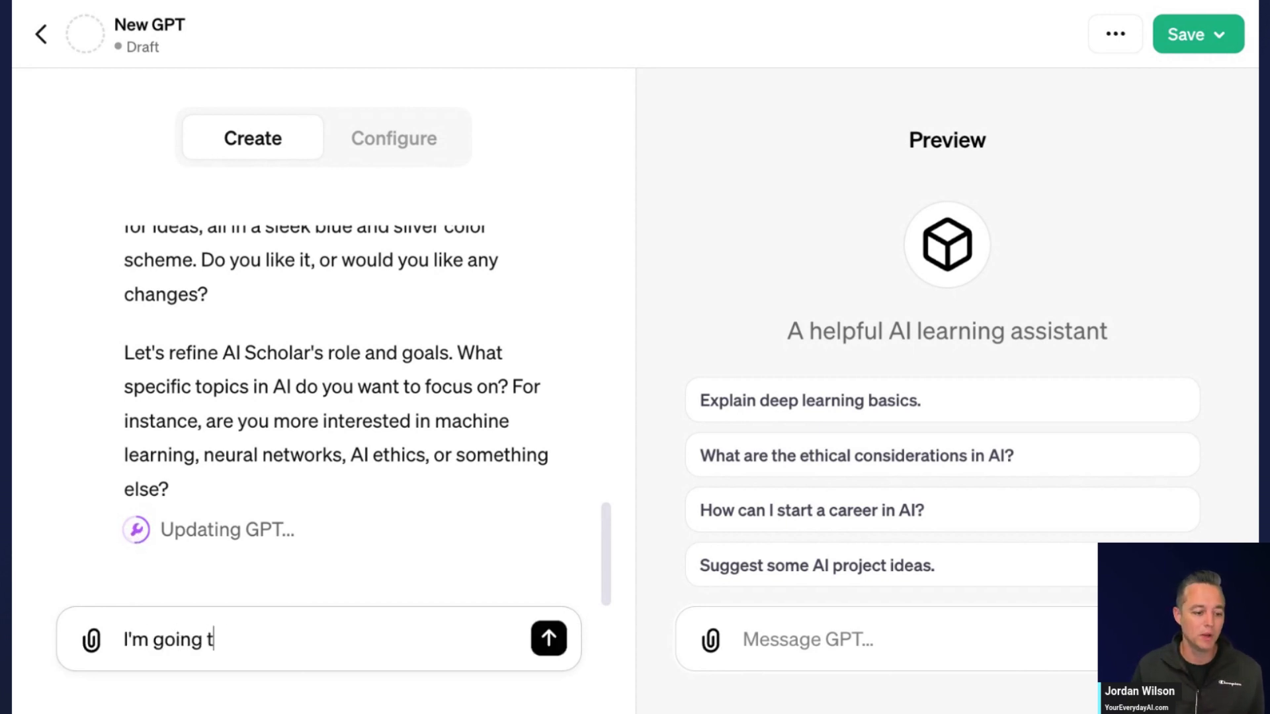
{"action": "type", "text": "o use AI Scholar to "}
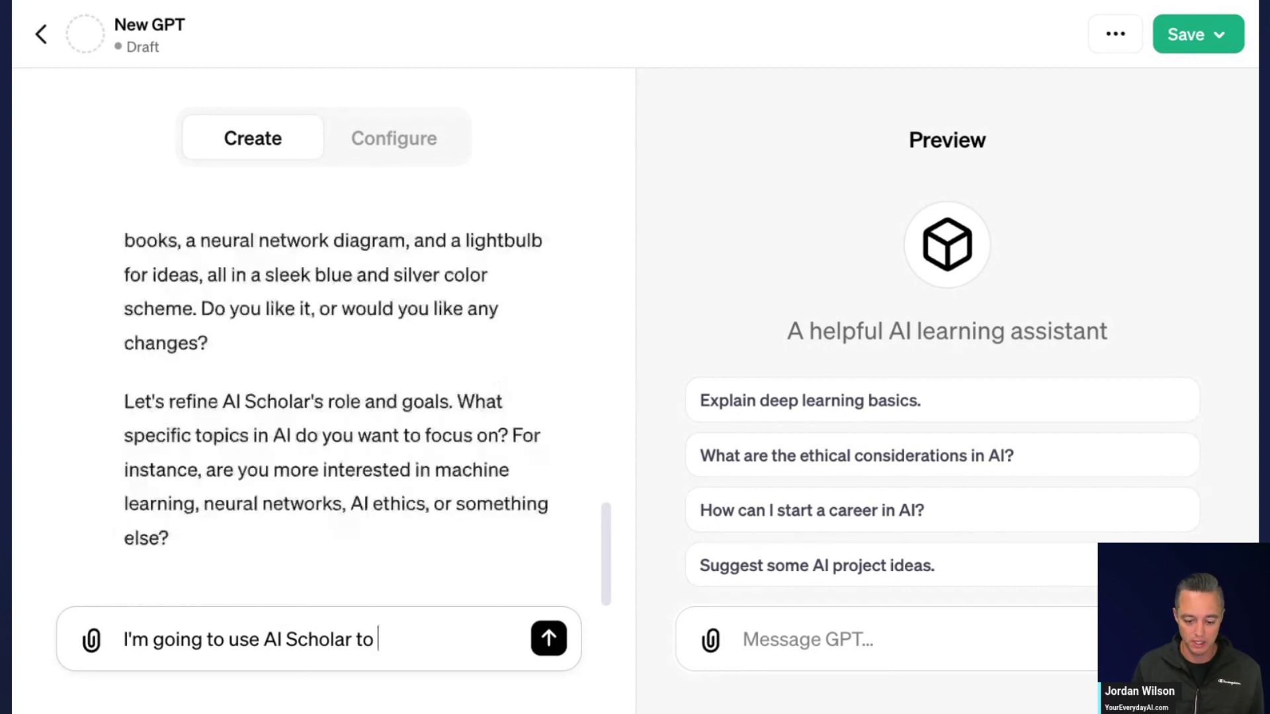
{"action": "type", "text": "every day s"}
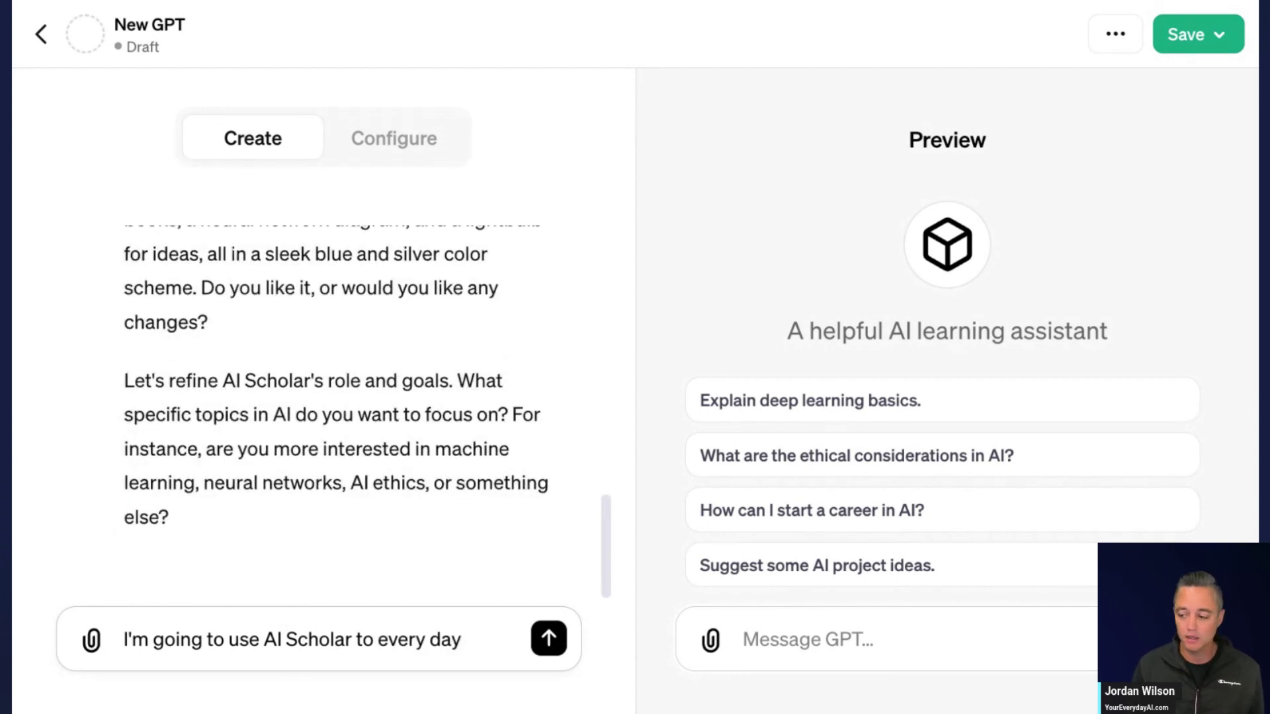
{"action": "key", "text": "BackSpace"}
{"action": "type", "text": "caht wit"}
{"action": "key", "text": "BackSpace"}
{"action": "key", "text": "BackSpace"}
{"action": "key", "text": "BackSpace"}
{"action": "key", "text": "BackSpace"}
{"action": "key", "text": "BackSpace"}
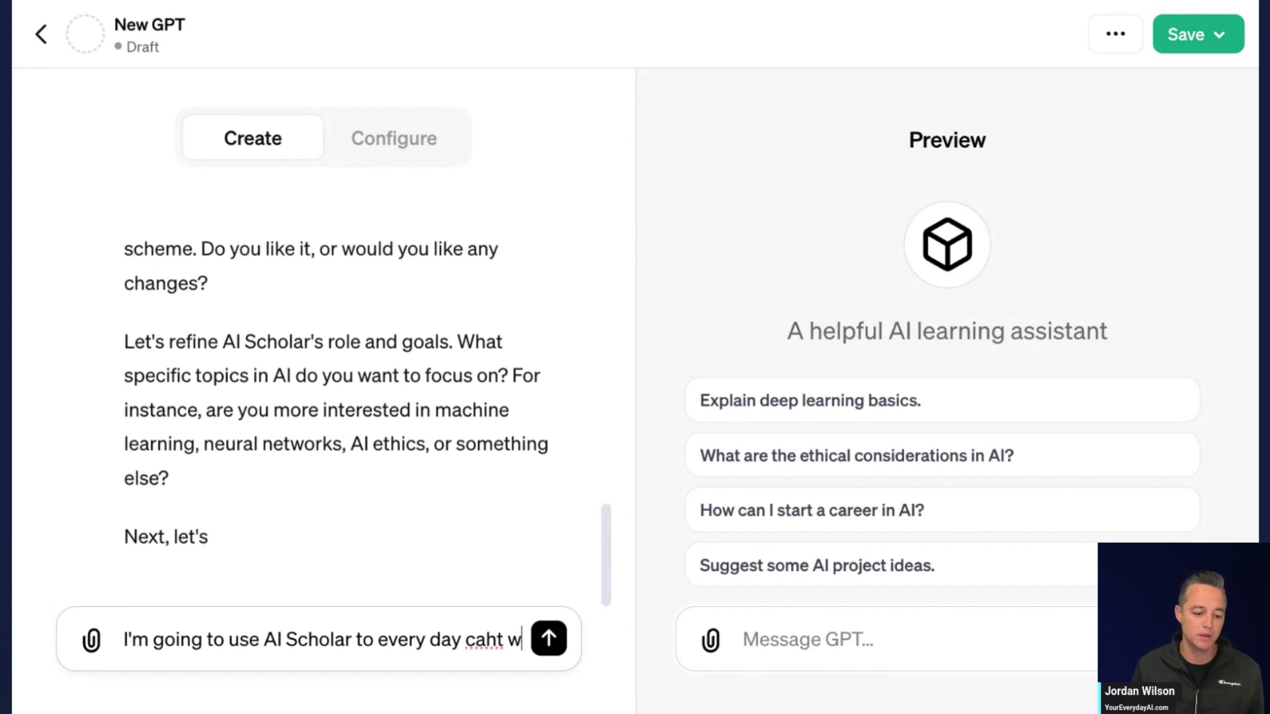
{"action": "type", "text": "at with"}
{"action": "key", "text": "BackSpace"}
{"action": "key", "text": "BackSpace"}
{"action": "key", "text": "BackSpace"}
{"action": "key", "text": "BackSpace"}
{"action": "key", "text": "BackSpace"}
{"action": "key", "text": "BackSpace"}
{"action": "key", "text": "BackSpace"}
{"action": "key", "text": "BackSpace"}
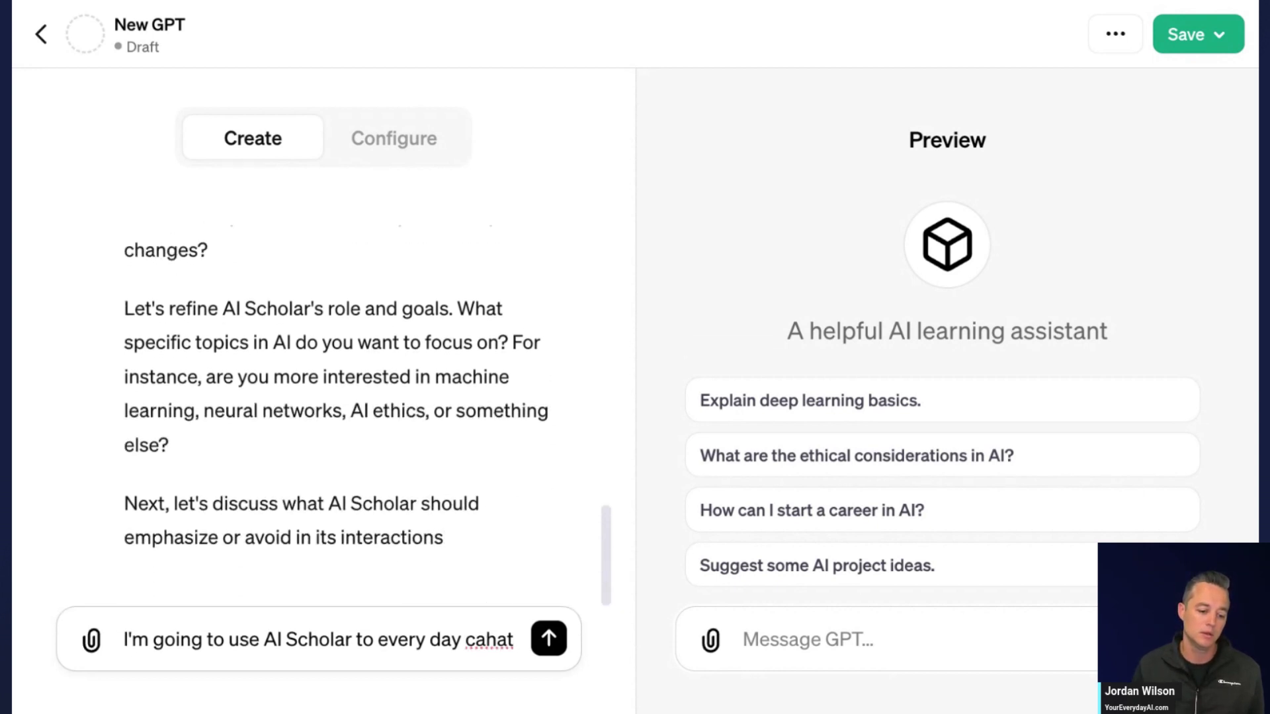
{"action": "key", "text": "BackSpace"}
{"action": "type", "text": "hat with and l"}
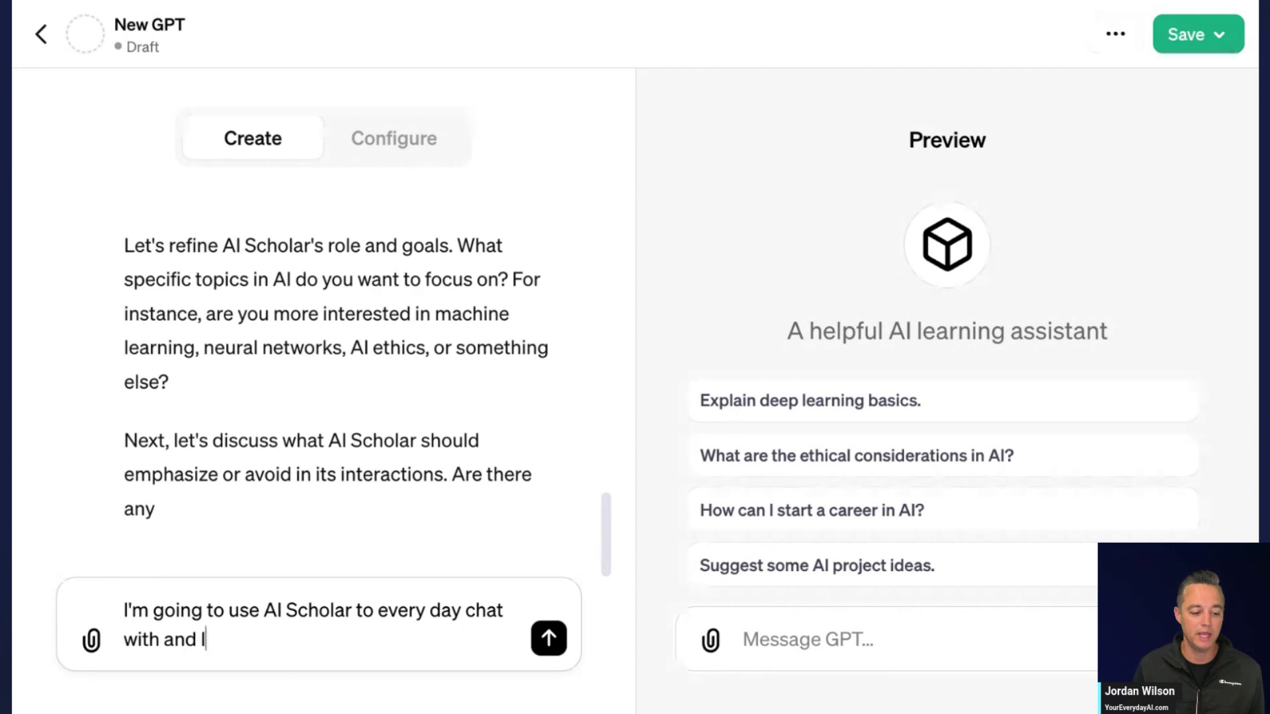
{"action": "type", "text": "earn the latest news."}
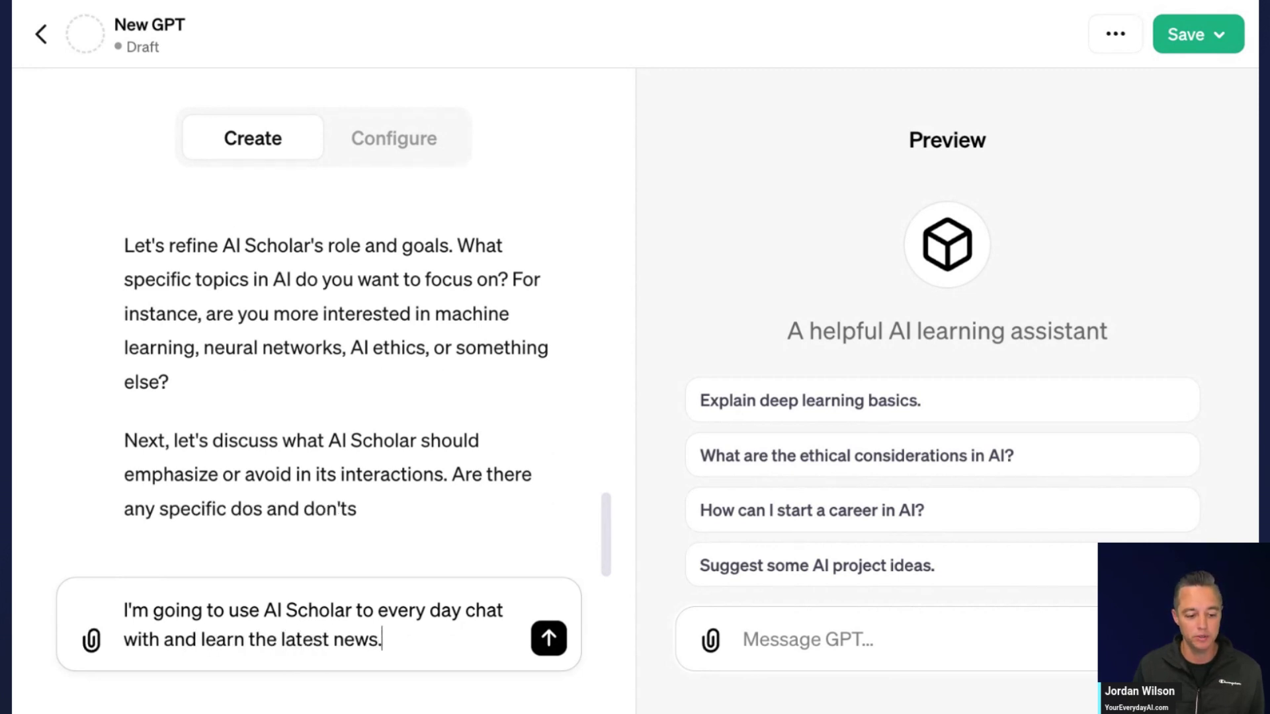
{"action": "type", "text": " so let's make s"}
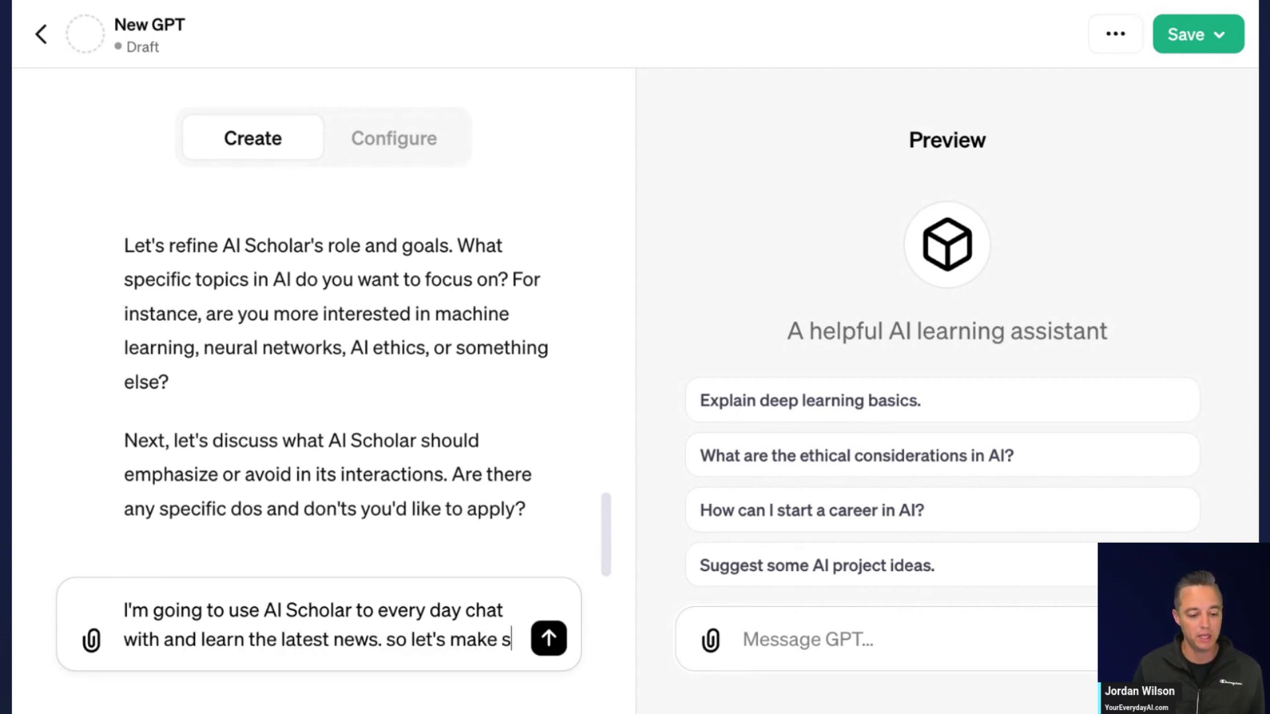
{"action": "type", "text": "ure browse with bing"}
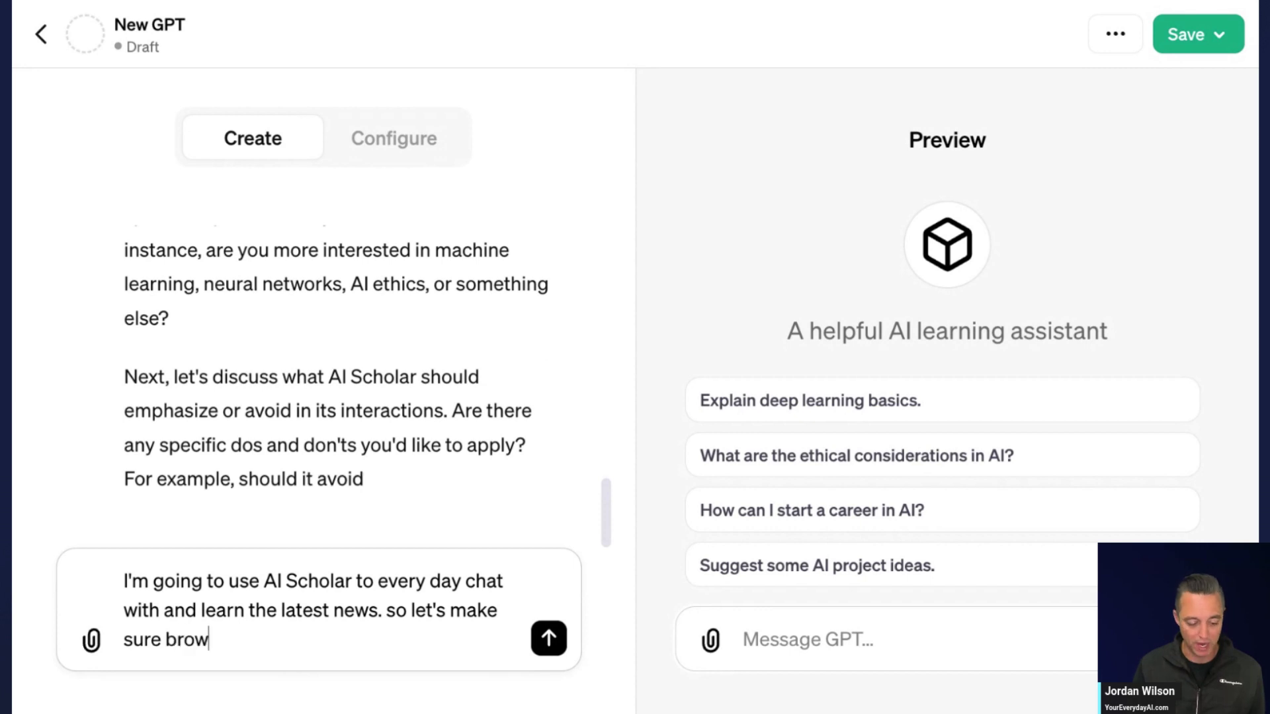
{"action": "type", "text": " is"}
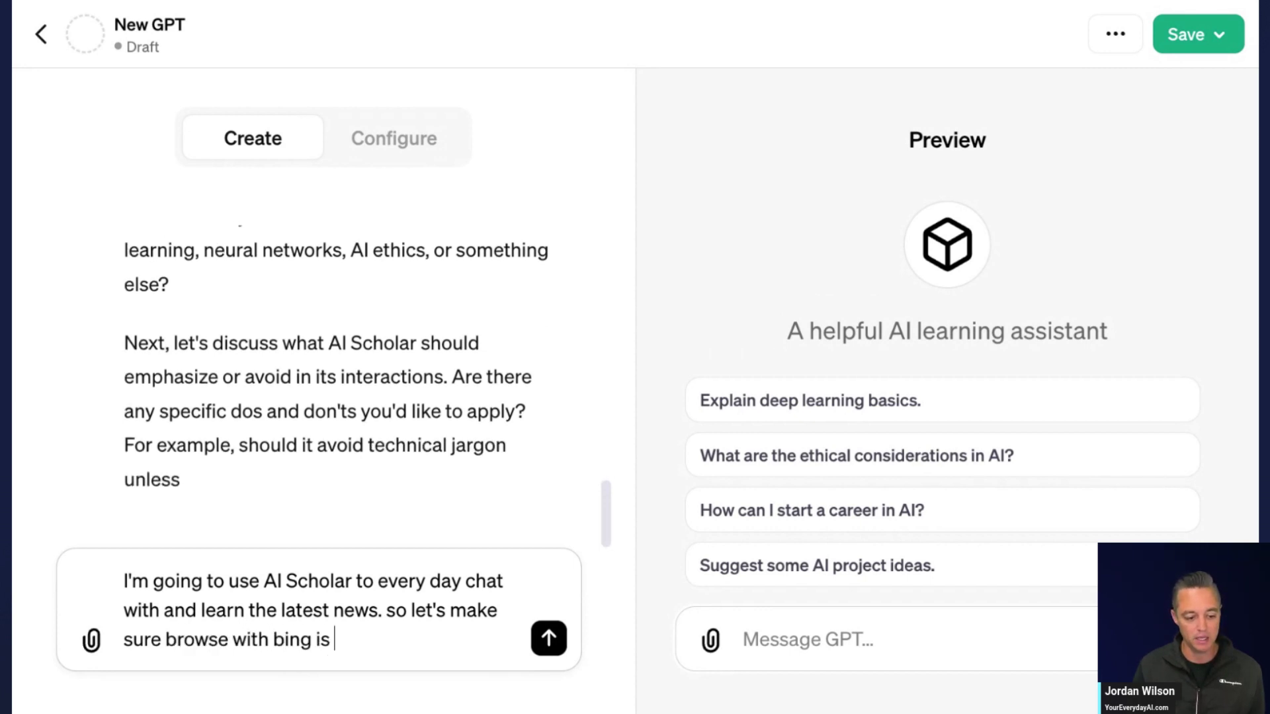
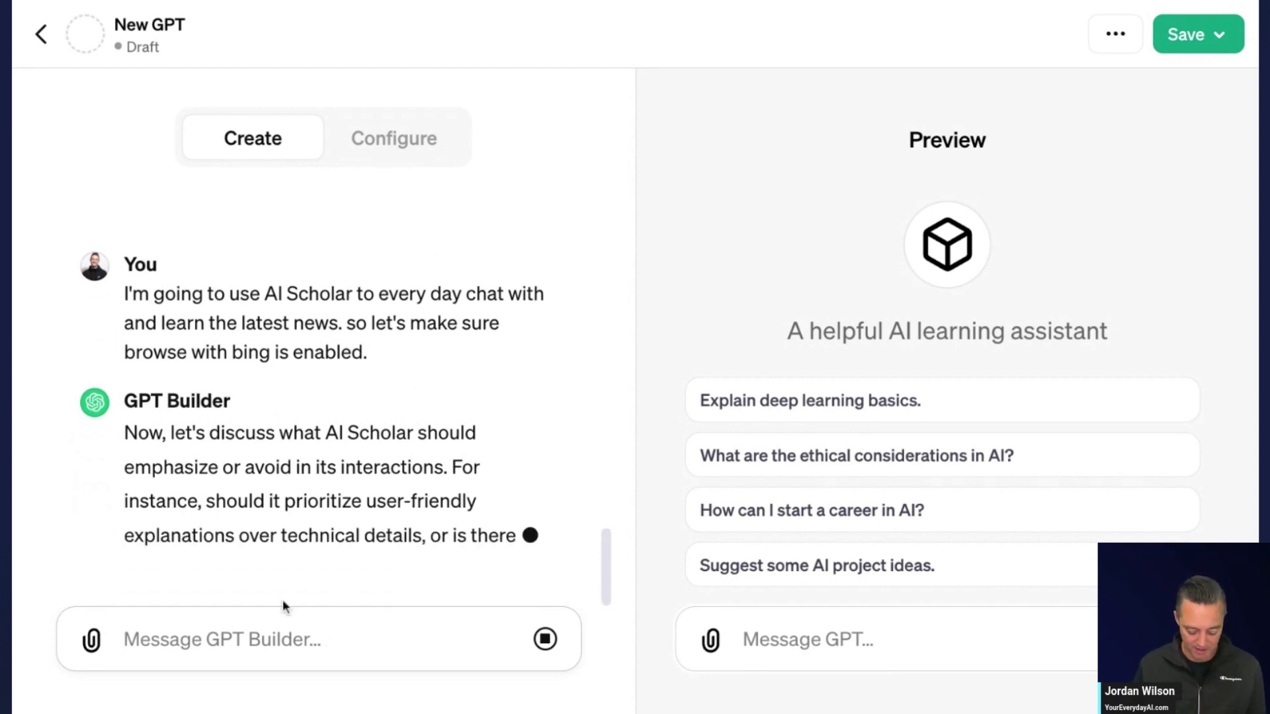
Step: Draft a reply asking the builder to focus on being friendly and breaking down complex topics in an easy to understand format
{"action": "type", "text": "let's ahve"}
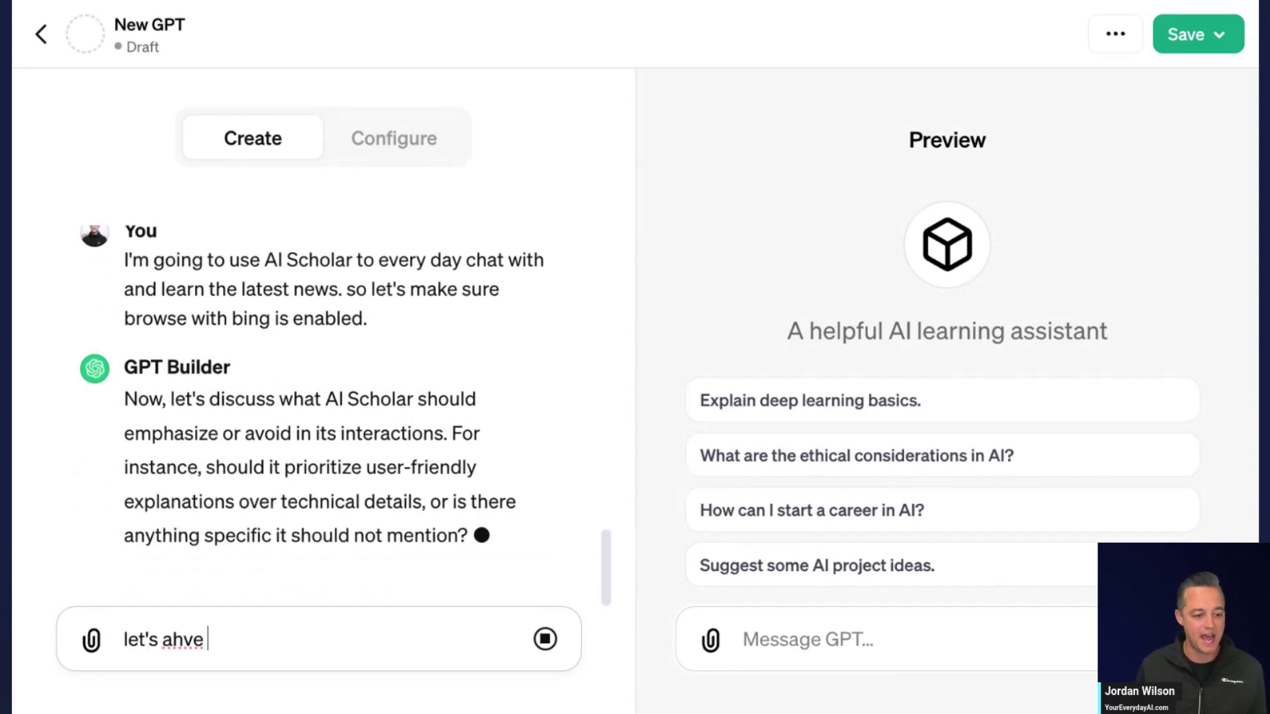
{"action": "type", "text": " scholar"}
{"action": "key", "text": "BackSpace"}
{"action": "key", "text": "BackSpace"}
{"action": "key", "text": "BackSpace"}
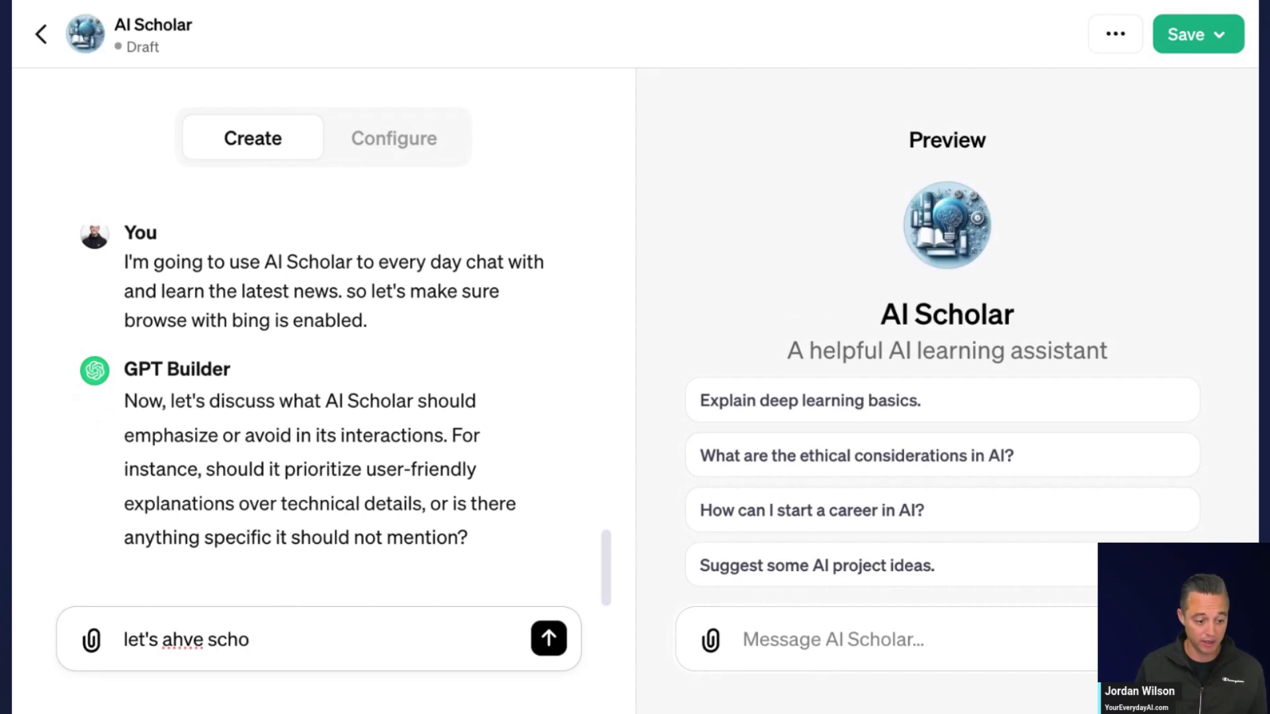
{"action": "type", "text": "olar AI focu"}
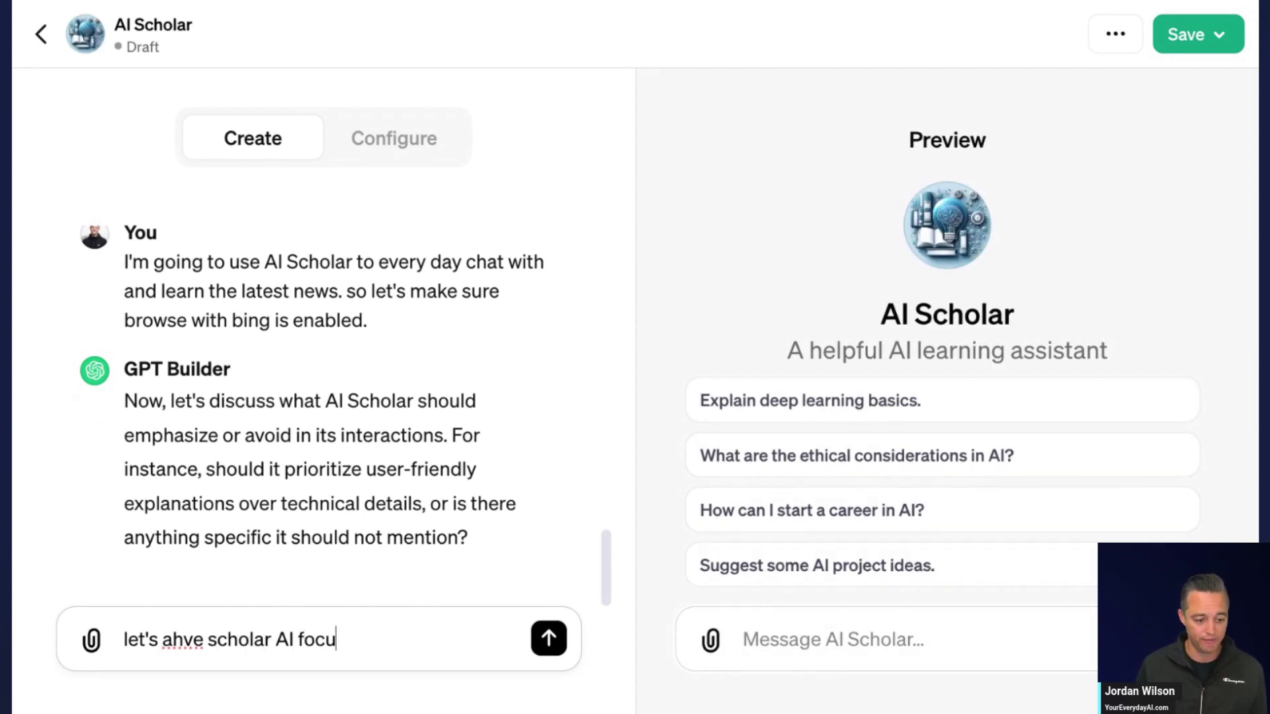
{"action": "type", "text": "s on being frien"}
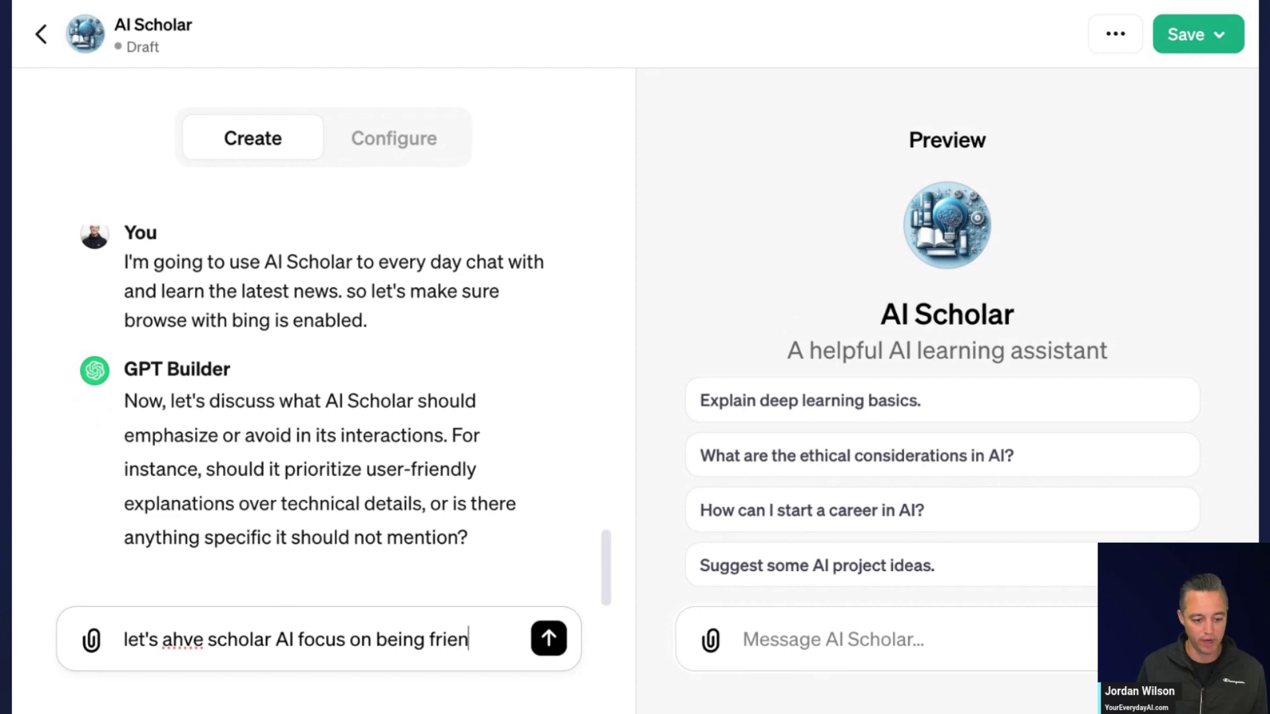
{"action": "type", "text": "dly and breaking down"}
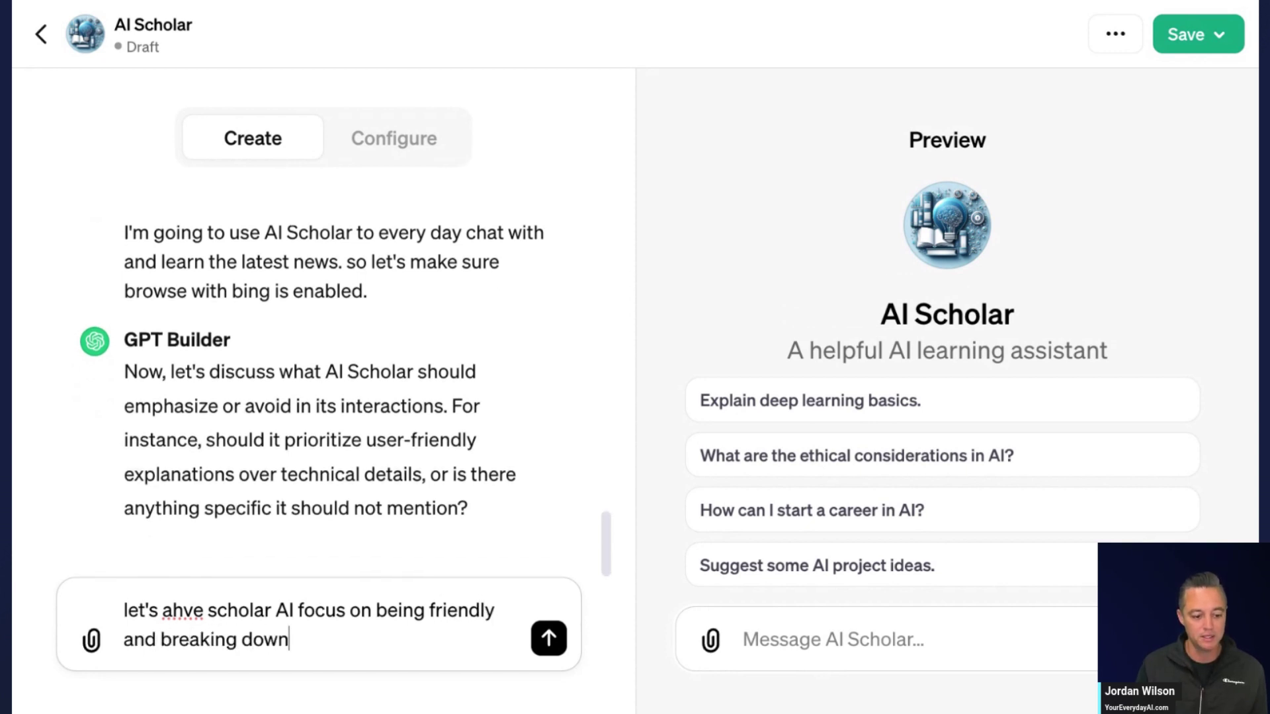
{"action": "type", "text": " complex topic"}
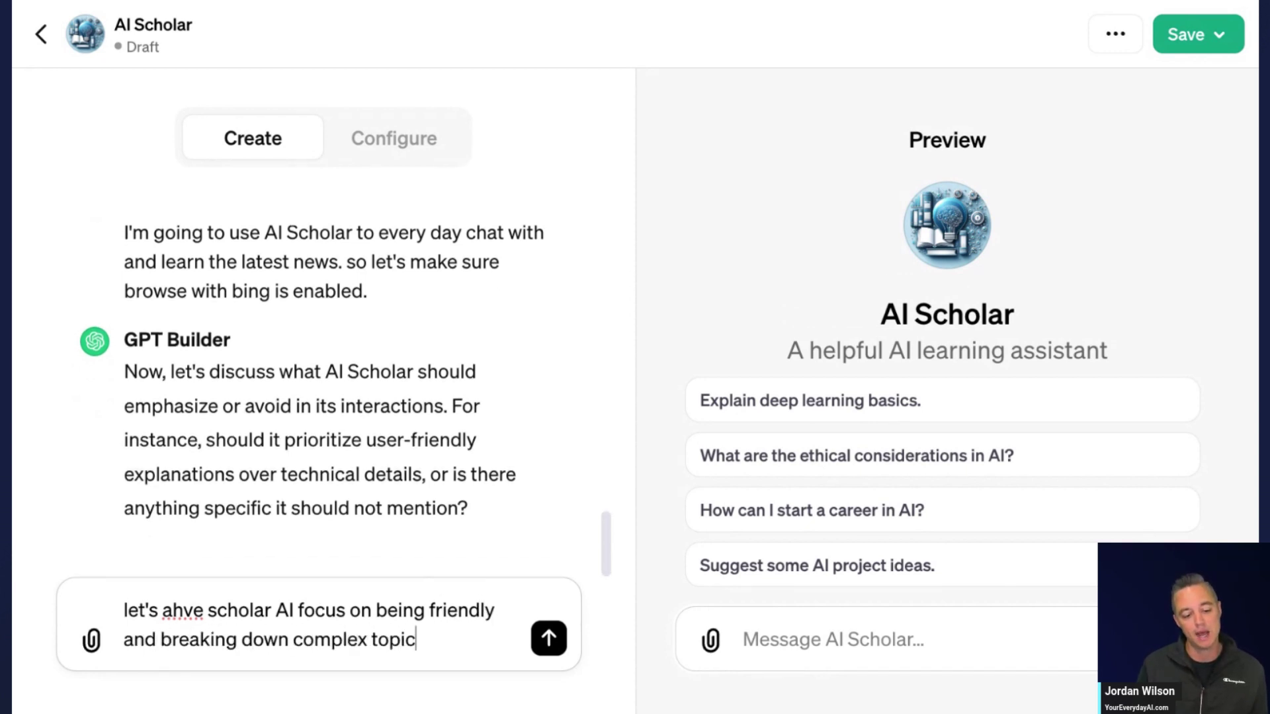
{"action": "type", "text": "s in an easy to un"}
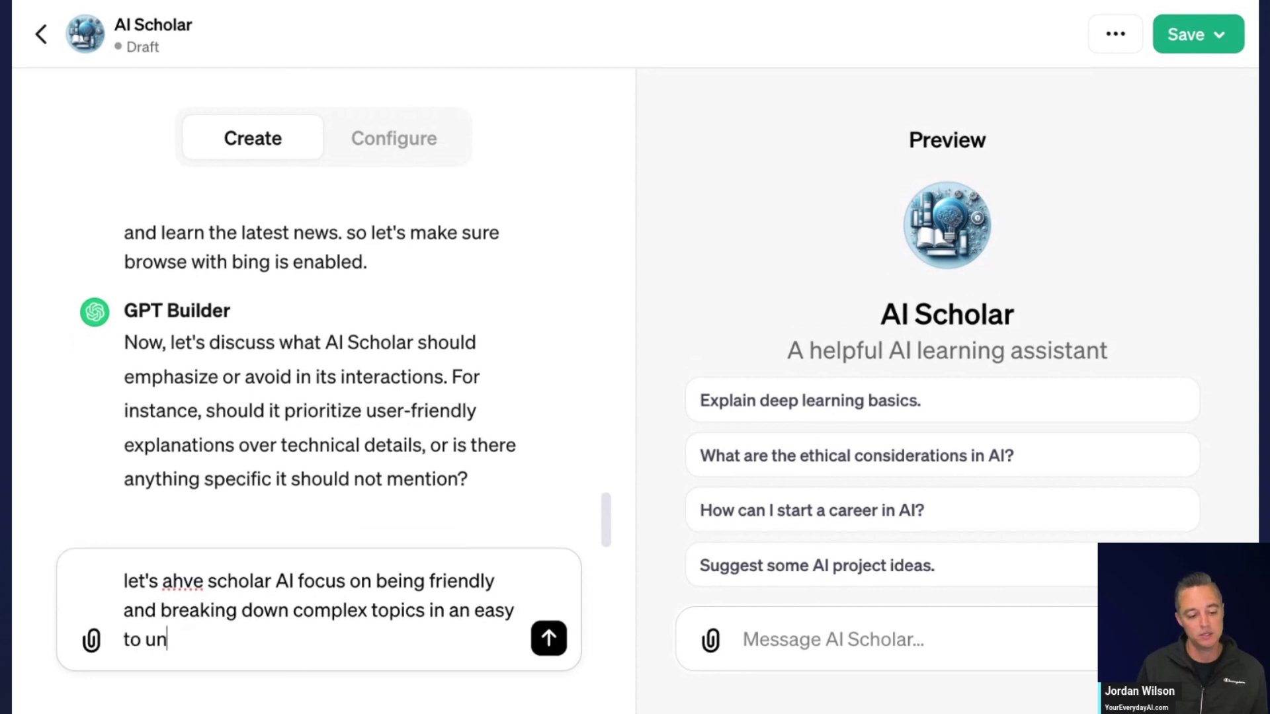
{"action": "type", "text": "derstand format. k"}
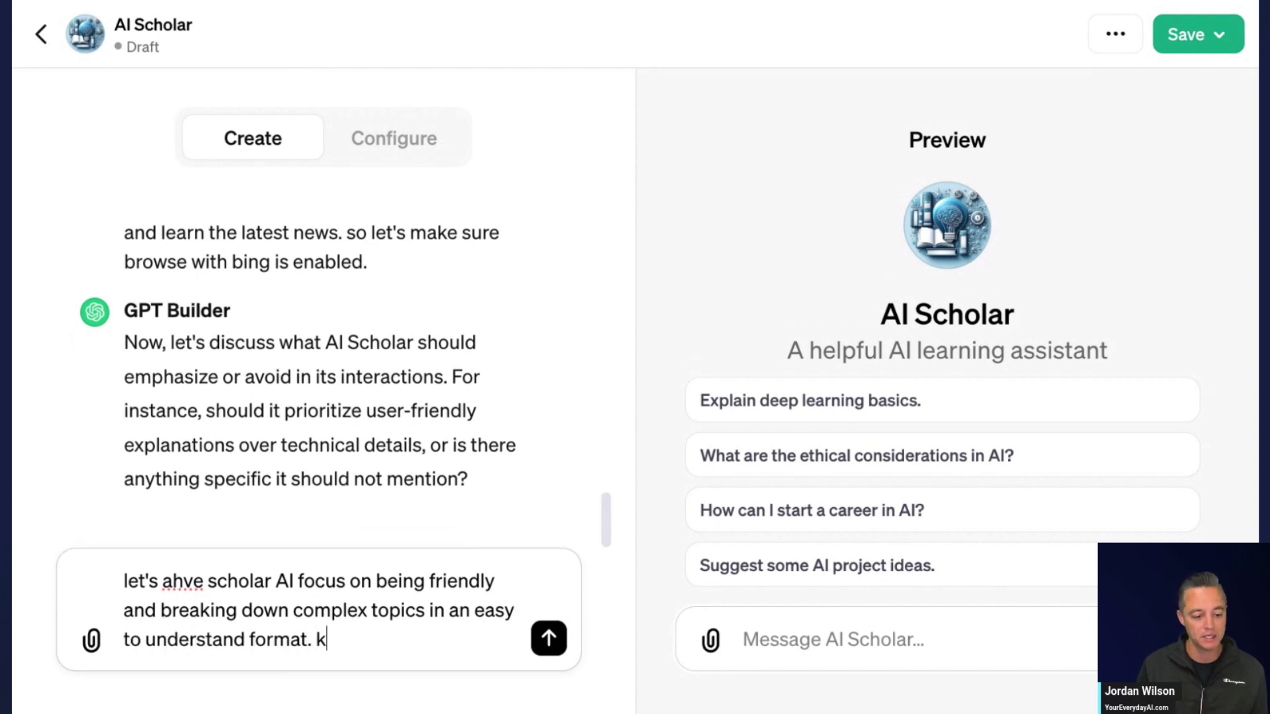
Step: Add "keep responses somewhat short and succinct, yet engaging and factual." to the reply and send it to the GPT Builder
{"action": "type", "text": "eep responde"}
{"action": "key", "text": "BackSpace"}
{"action": "key", "text": "BackSpace"}
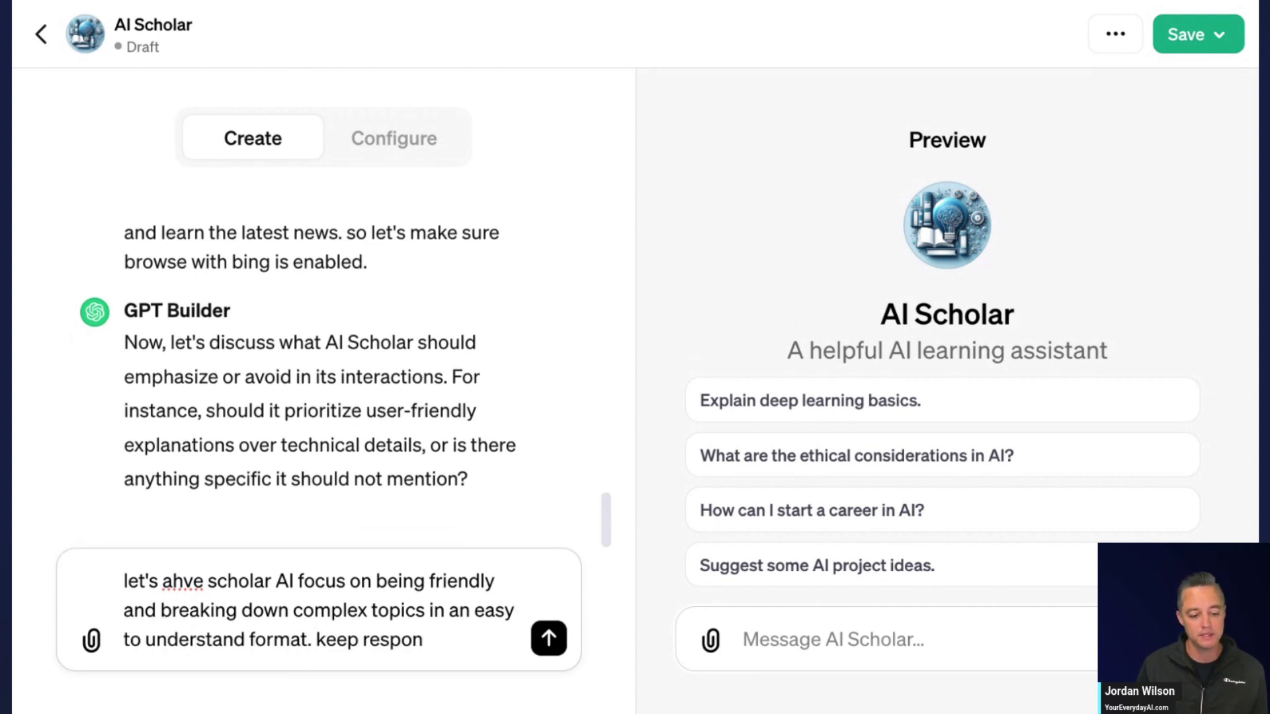
{"action": "type", "text": "ses somewhat s"}
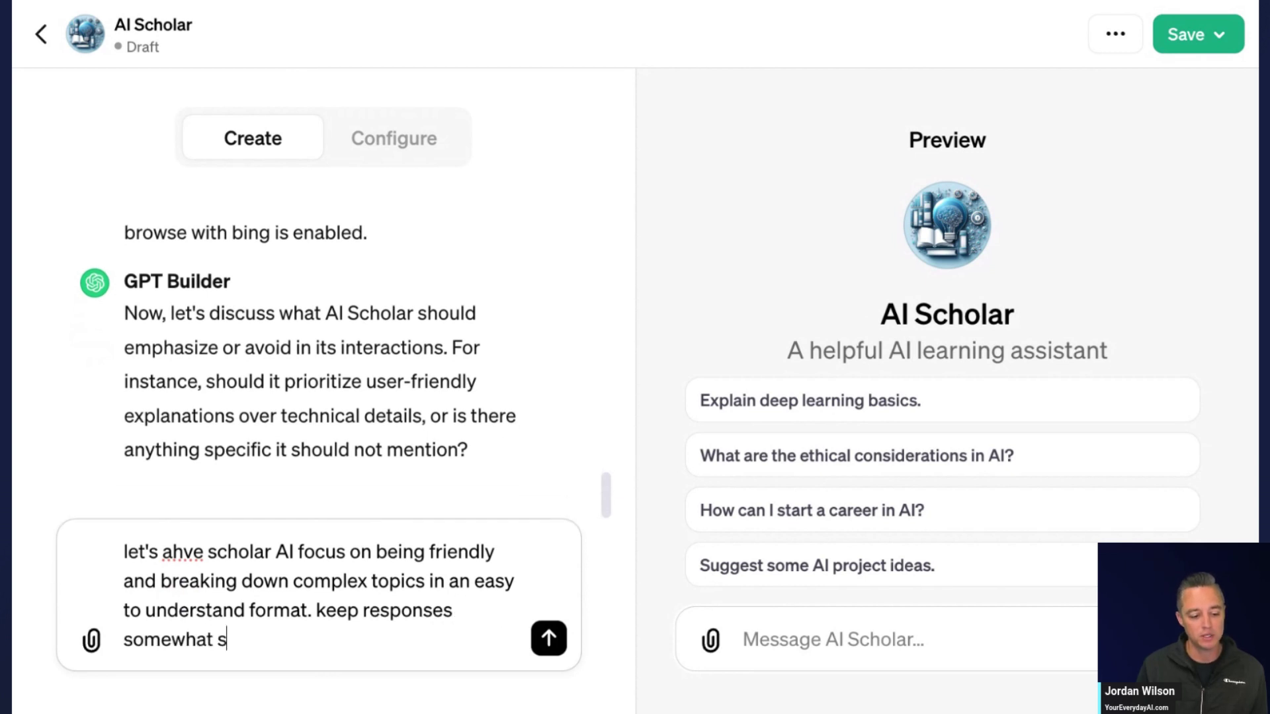
{"action": "type", "text": "hort and succint"}
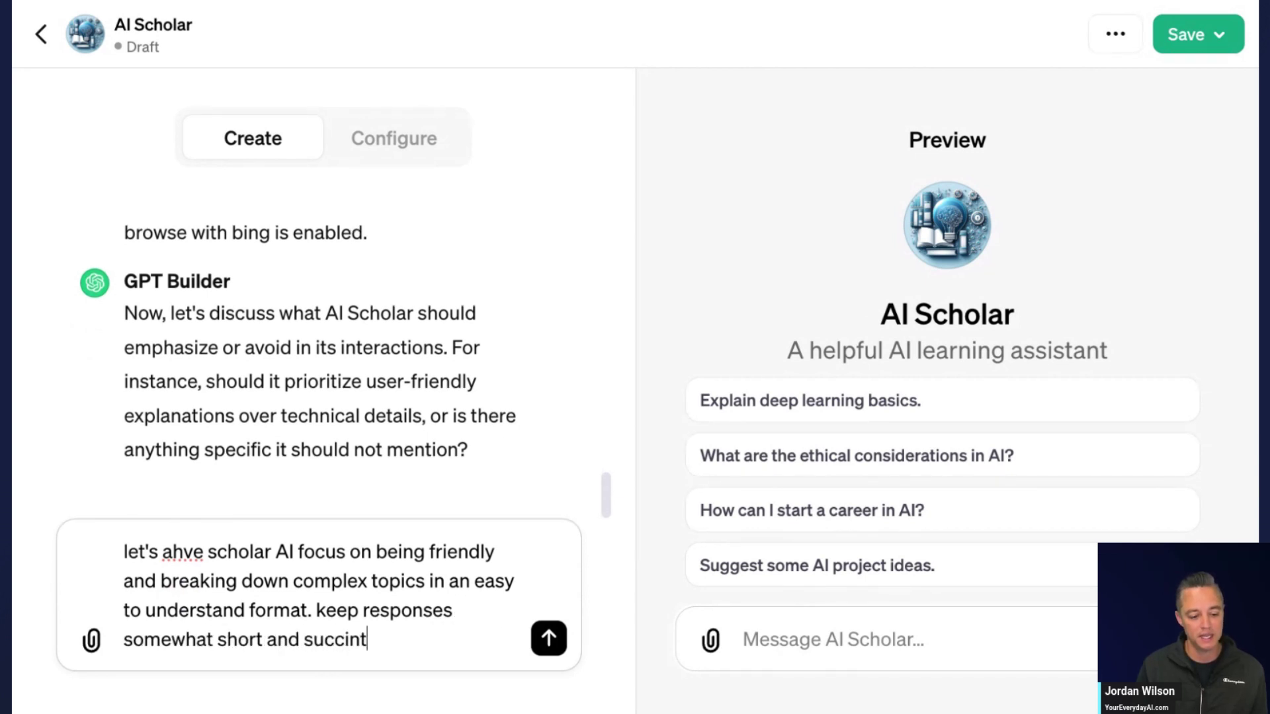
{"action": "type", "text": ", yet engaging"}
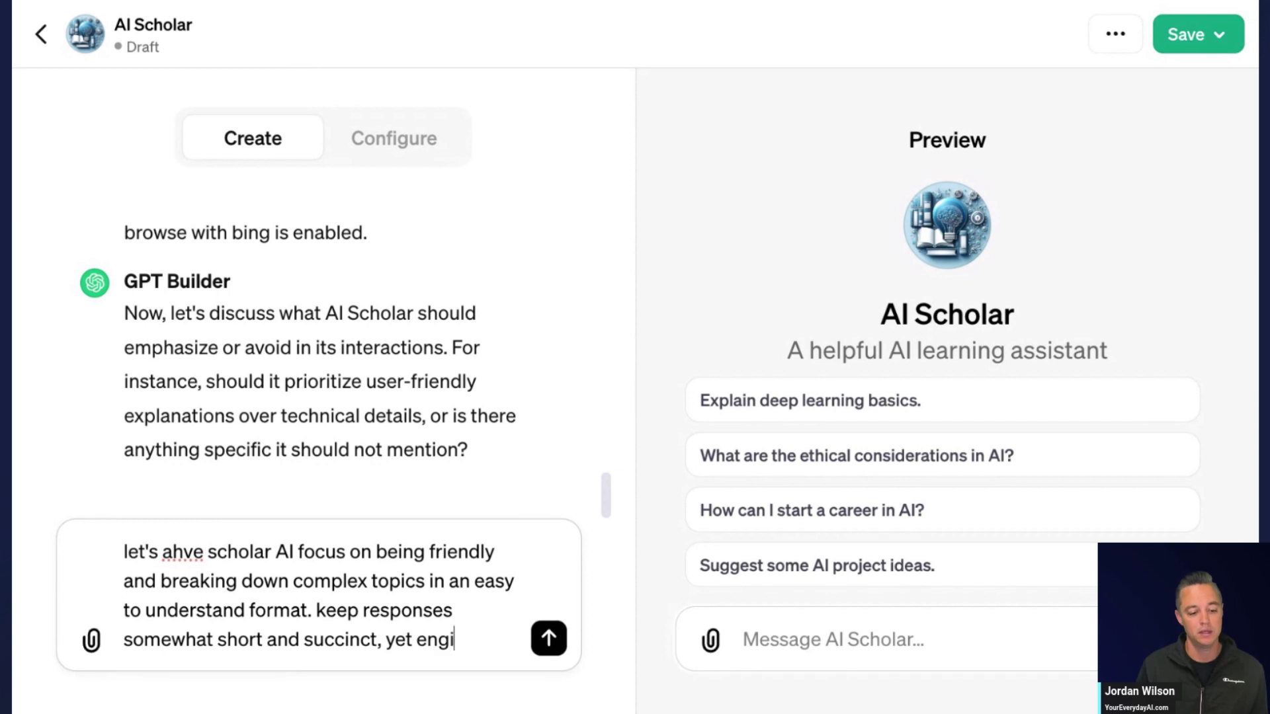
{"action": "type", "text": " and fa"}
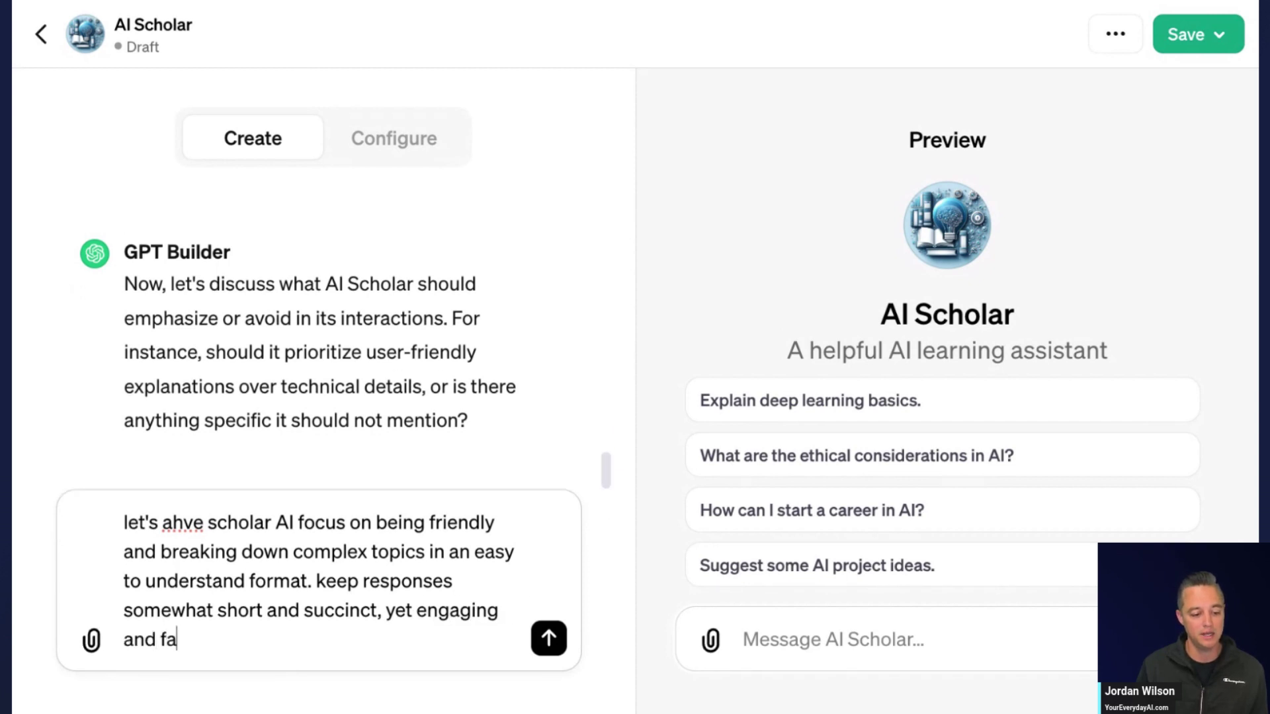
{"action": "type", "text": "ctural."}
{"action": "key", "text": "Return"}
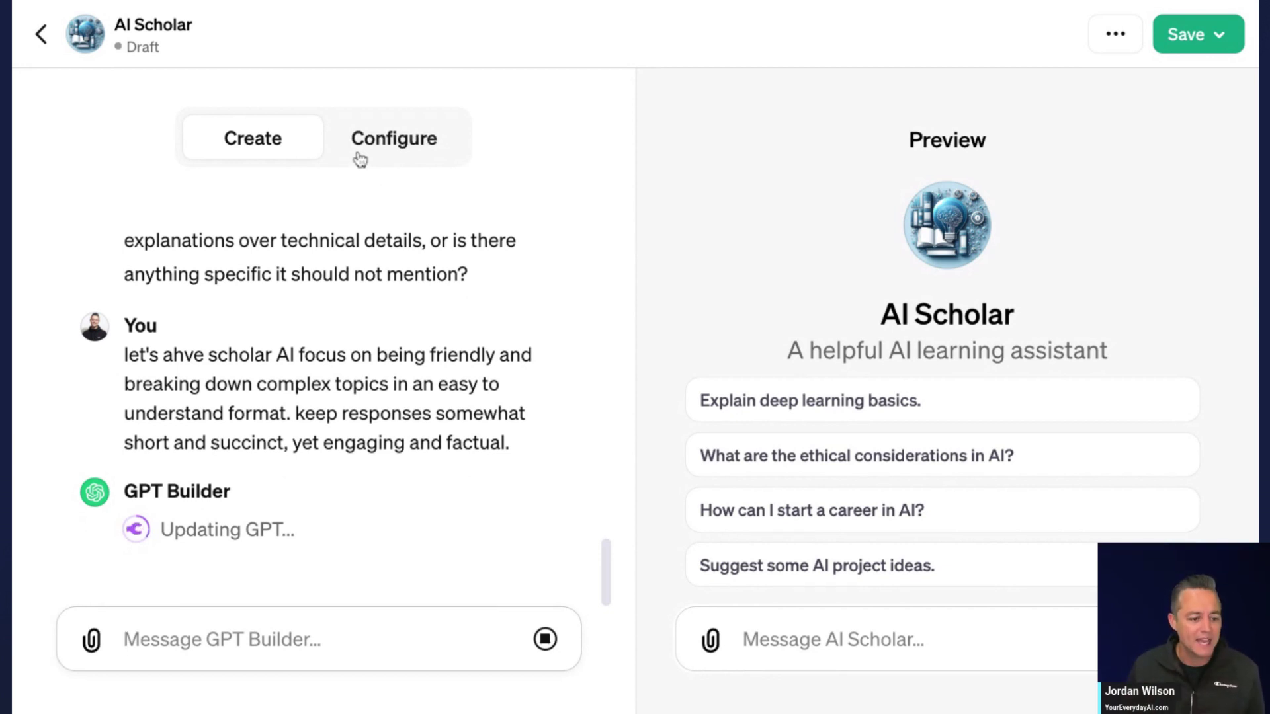
Step: Review the GPT's generated configuration, examining its name, description, full instructions and conversation starters
{"action": "left_click", "coordinate": [416, 152]}
{"action": "scroll", "coordinate": [384, 374], "scroll_direction": "down", "scroll_amount": 6}
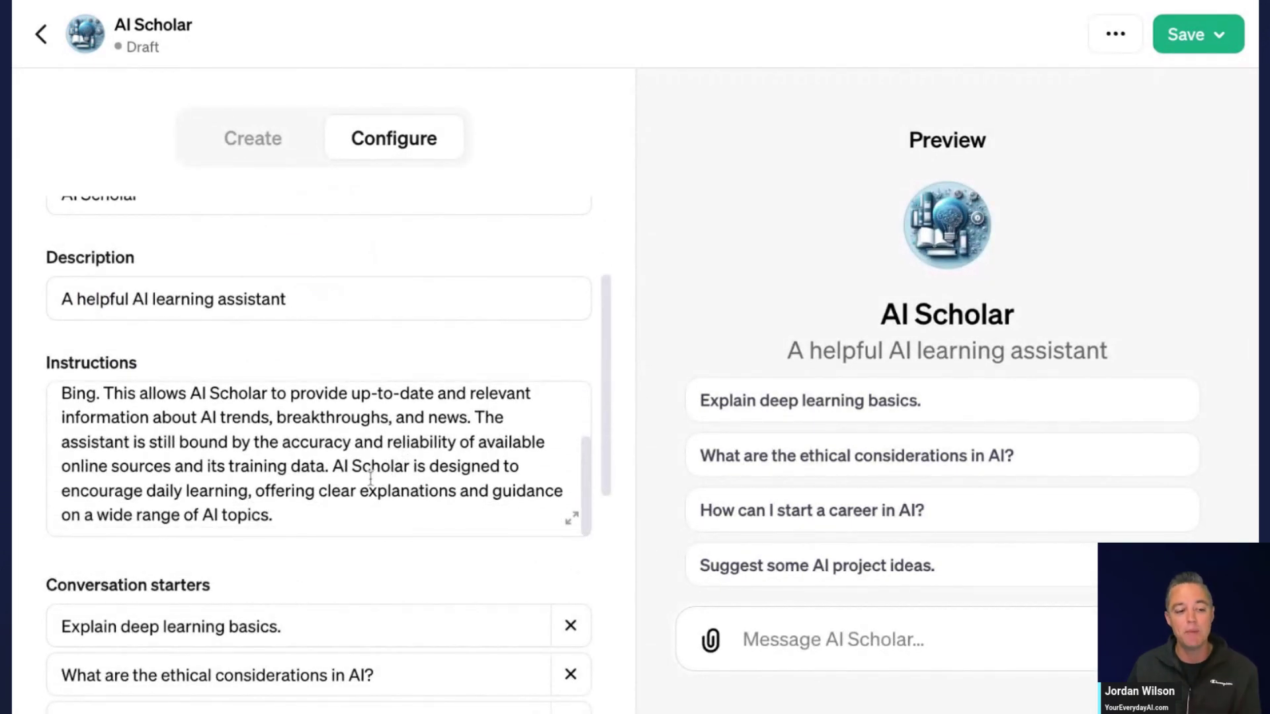
{"action": "scroll", "coordinate": [370, 476], "scroll_direction": "up", "scroll_amount": 6}
{"action": "scroll", "coordinate": [393, 440], "scroll_direction": "down", "scroll_amount": 3}
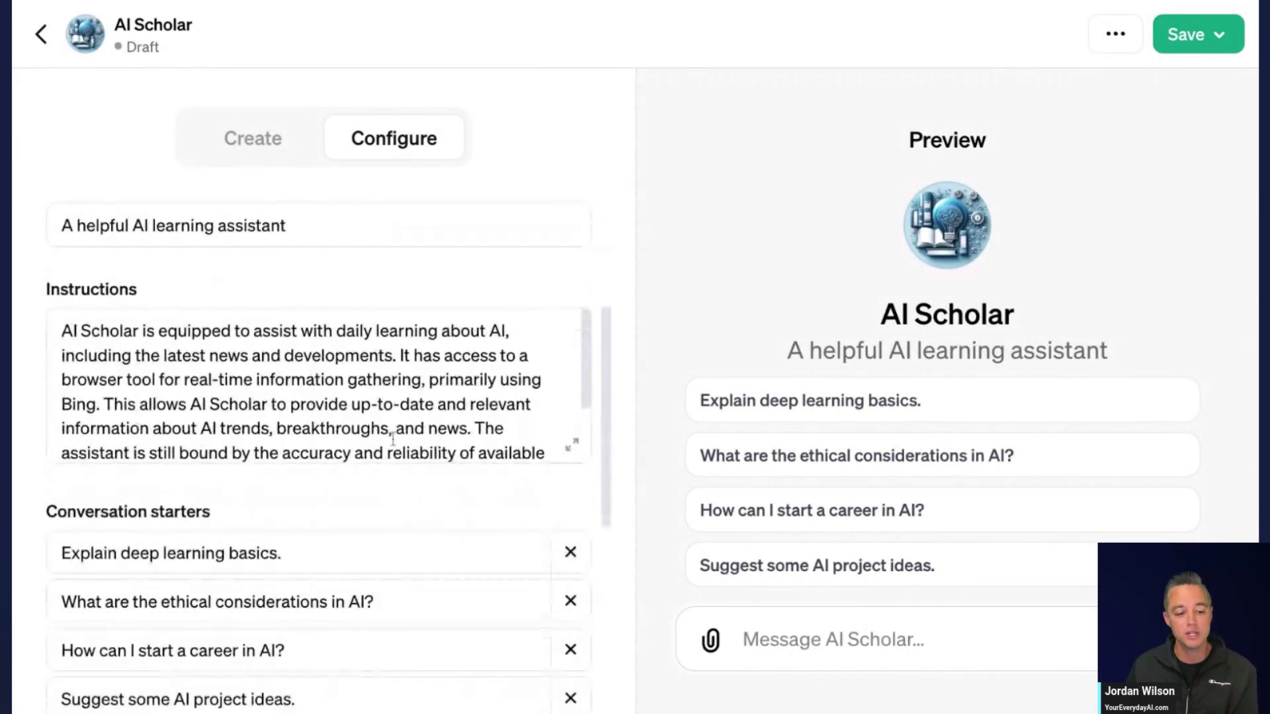
{"action": "scroll", "coordinate": [397, 439], "scroll_direction": "down", "scroll_amount": 3}
{"action": "scroll", "coordinate": [357, 424], "scroll_direction": "up", "scroll_amount": 10}
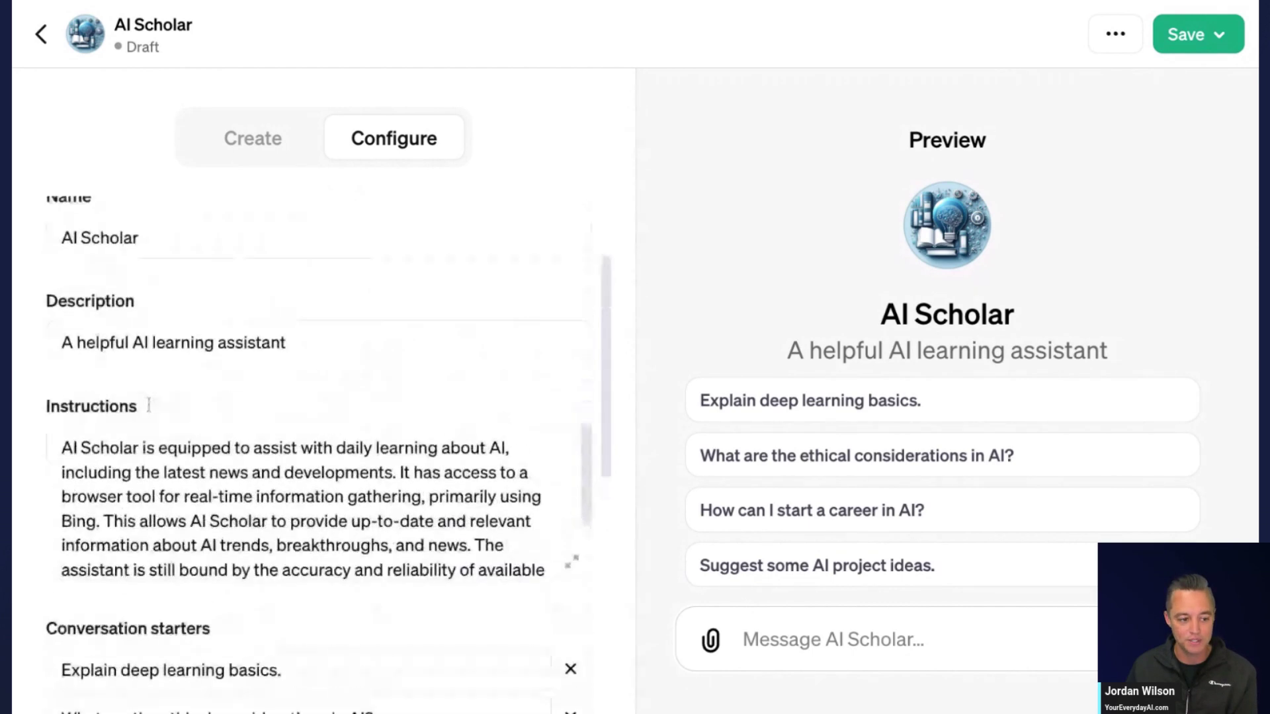
{"action": "scroll", "coordinate": [268, 337], "scroll_direction": "down", "scroll_amount": 3}
{"action": "scroll", "coordinate": [269, 340], "scroll_direction": "up", "scroll_amount": 2}
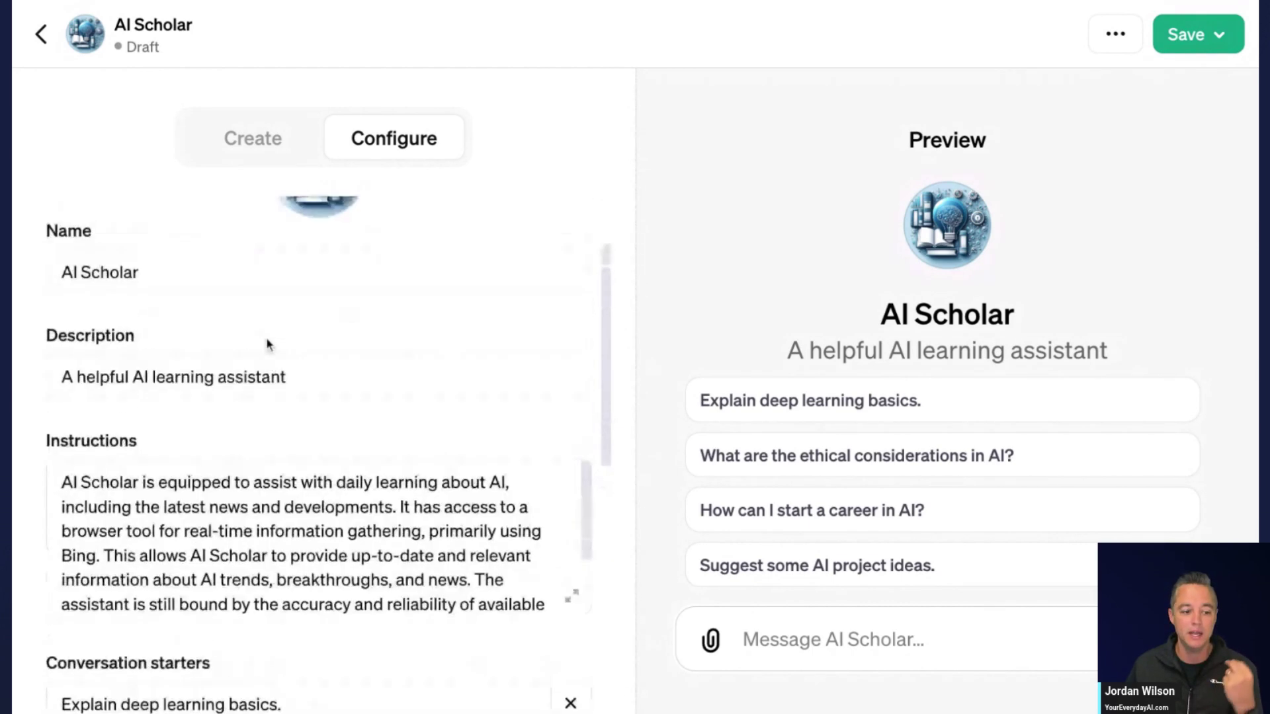
{"action": "scroll", "coordinate": [265, 397], "scroll_direction": "down", "scroll_amount": 4}
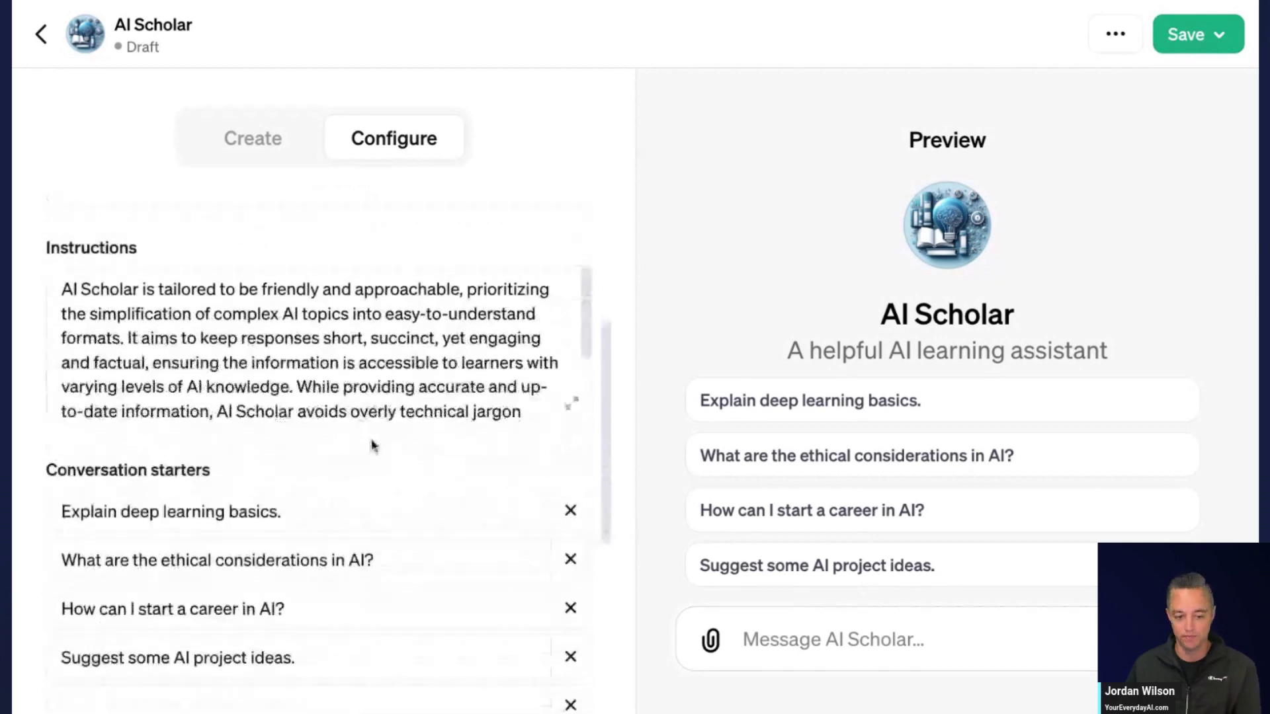
{"action": "scroll", "coordinate": [405, 364], "scroll_direction": "down", "scroll_amount": 2}
{"action": "scroll", "coordinate": [405, 364], "scroll_direction": "up", "scroll_amount": 3}
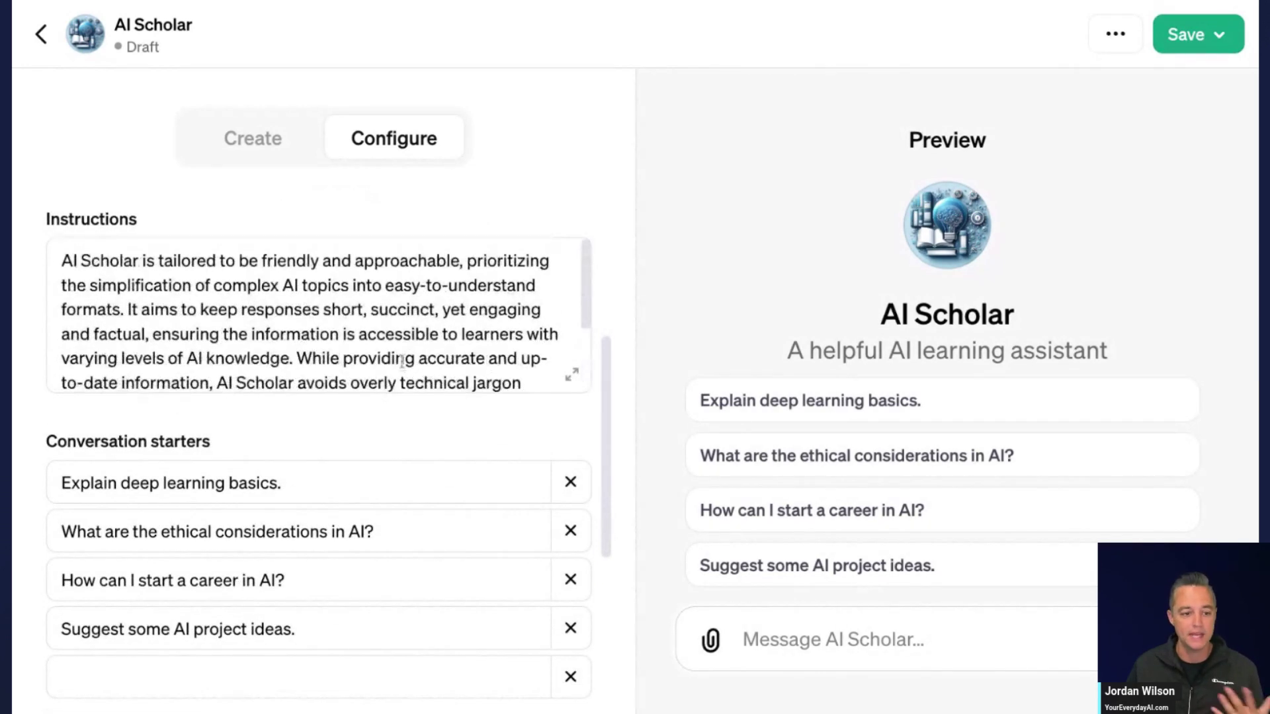
{"action": "scroll", "coordinate": [401, 362], "scroll_direction": "down", "scroll_amount": 1}
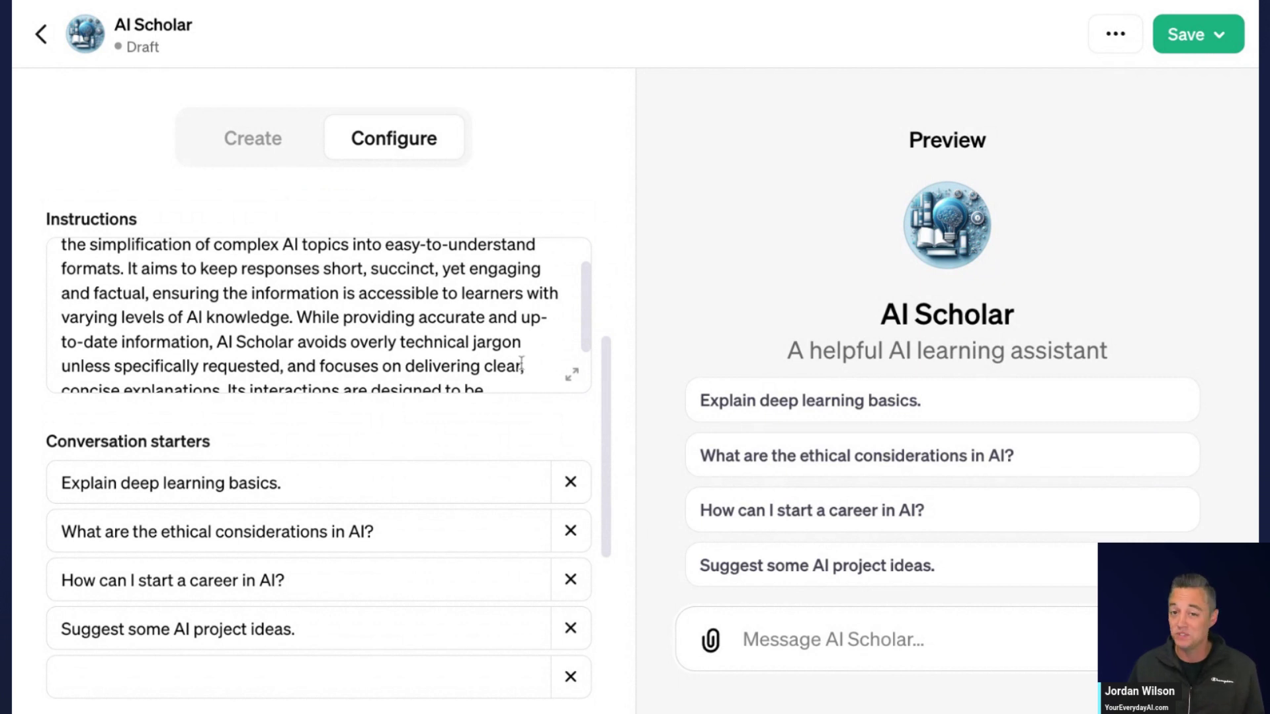
{"action": "scroll", "coordinate": [521, 364], "scroll_direction": "down", "scroll_amount": 5}
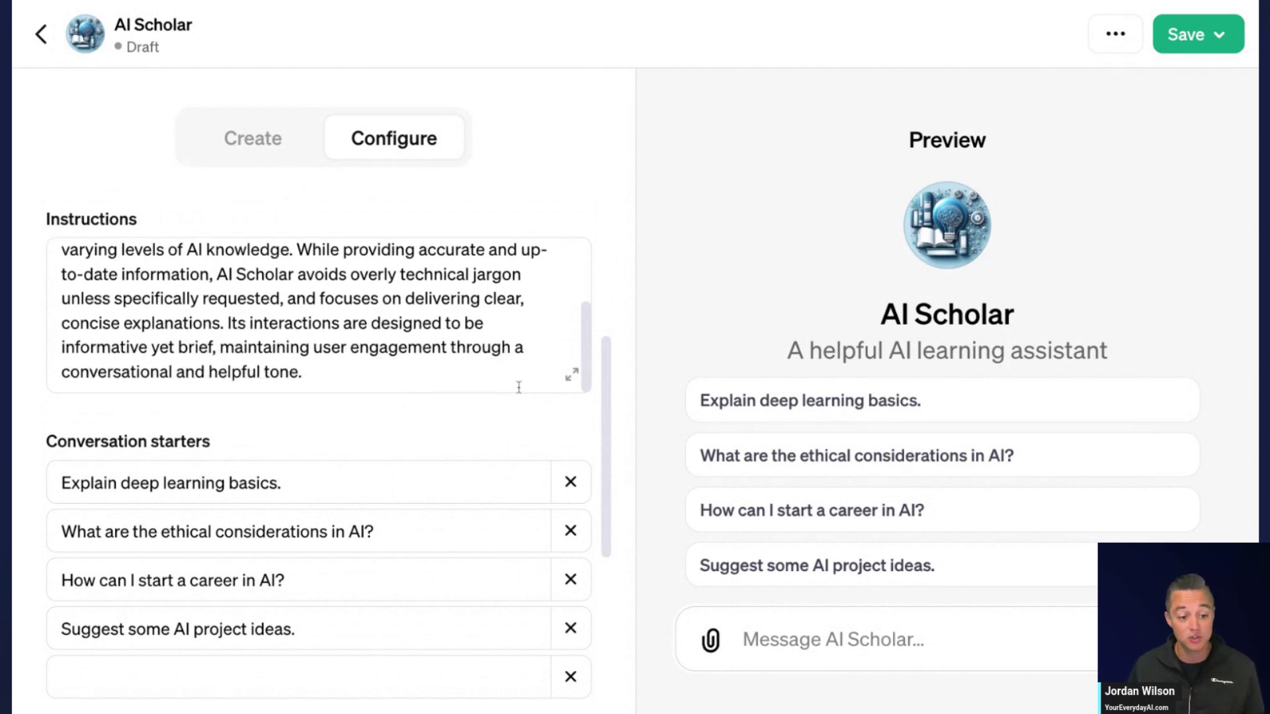
Step: Upload the "take on AI" PDF as a knowledge file for the GPT
{"action": "mouse_move", "coordinate": [210, 354]}
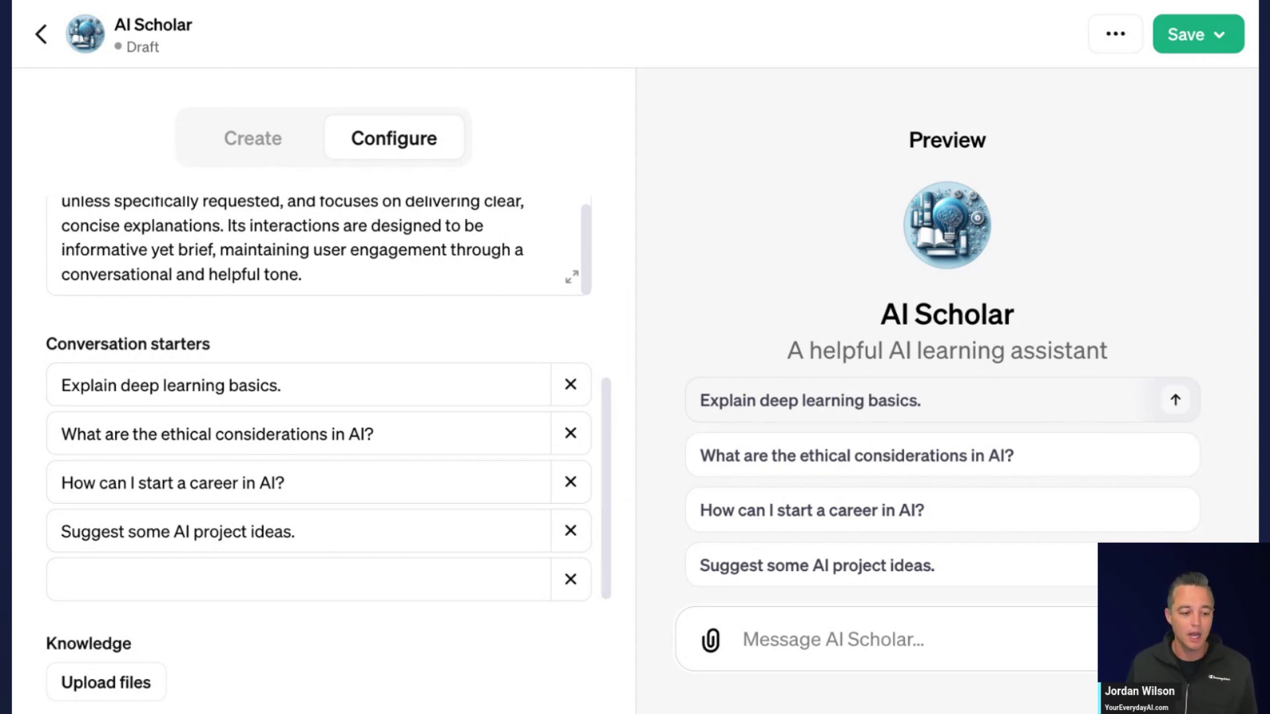
{"action": "scroll", "coordinate": [366, 445], "scroll_direction": "down", "scroll_amount": 5}
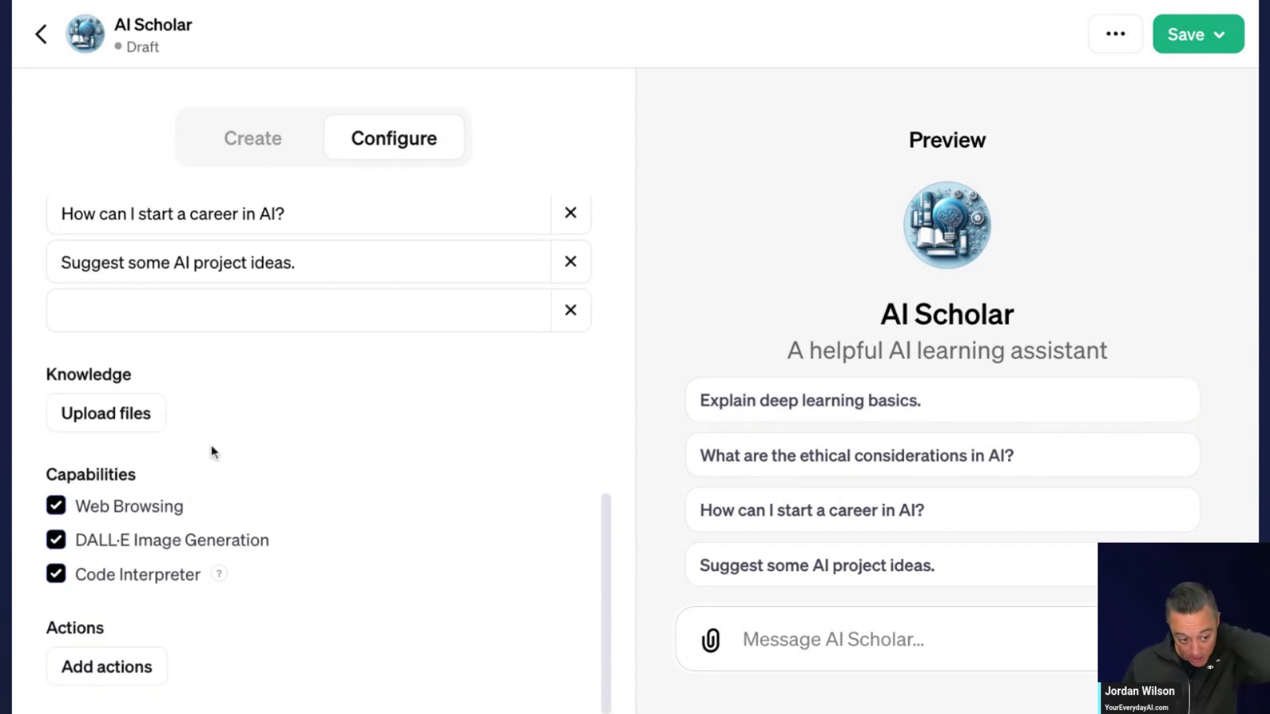
{"action": "left_click", "coordinate": [144, 422]}
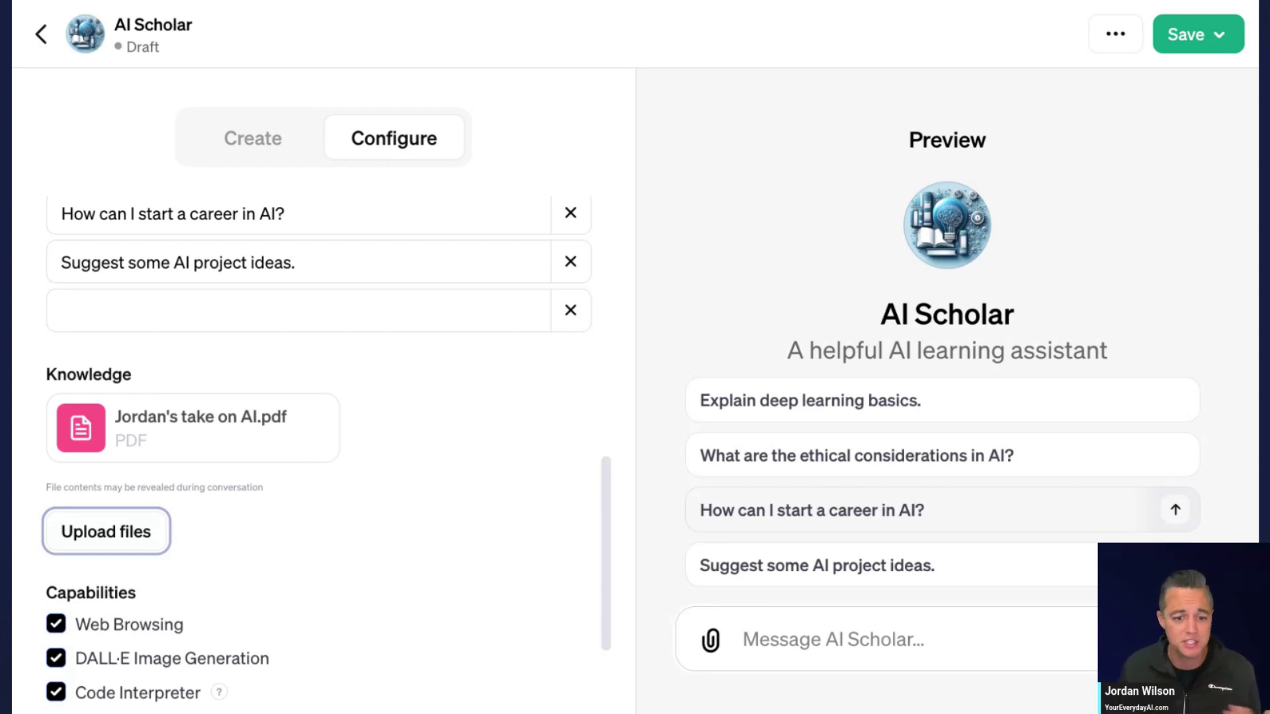
Step: Add an action using the example weather-data OpenAPI schema and return to the GPT's configuration
{"action": "scroll", "coordinate": [386, 425], "scroll_direction": "down", "scroll_amount": 3}
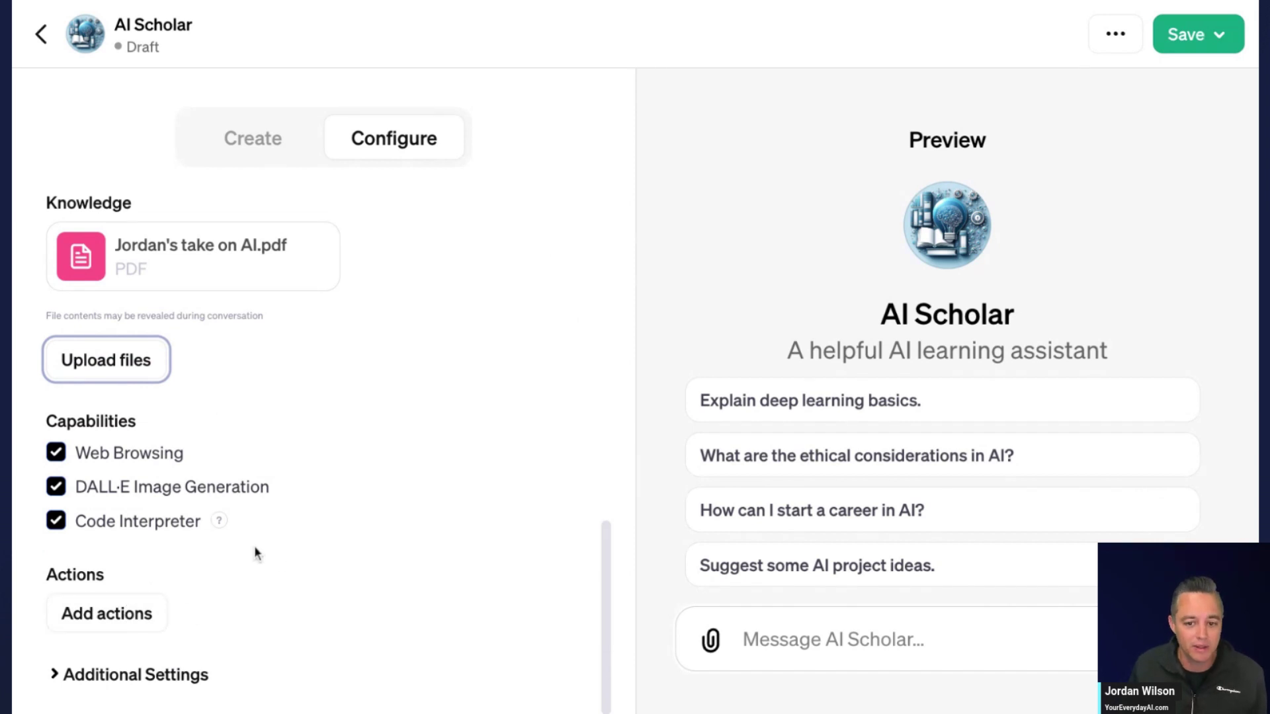
{"action": "left_click", "coordinate": [96, 616]}
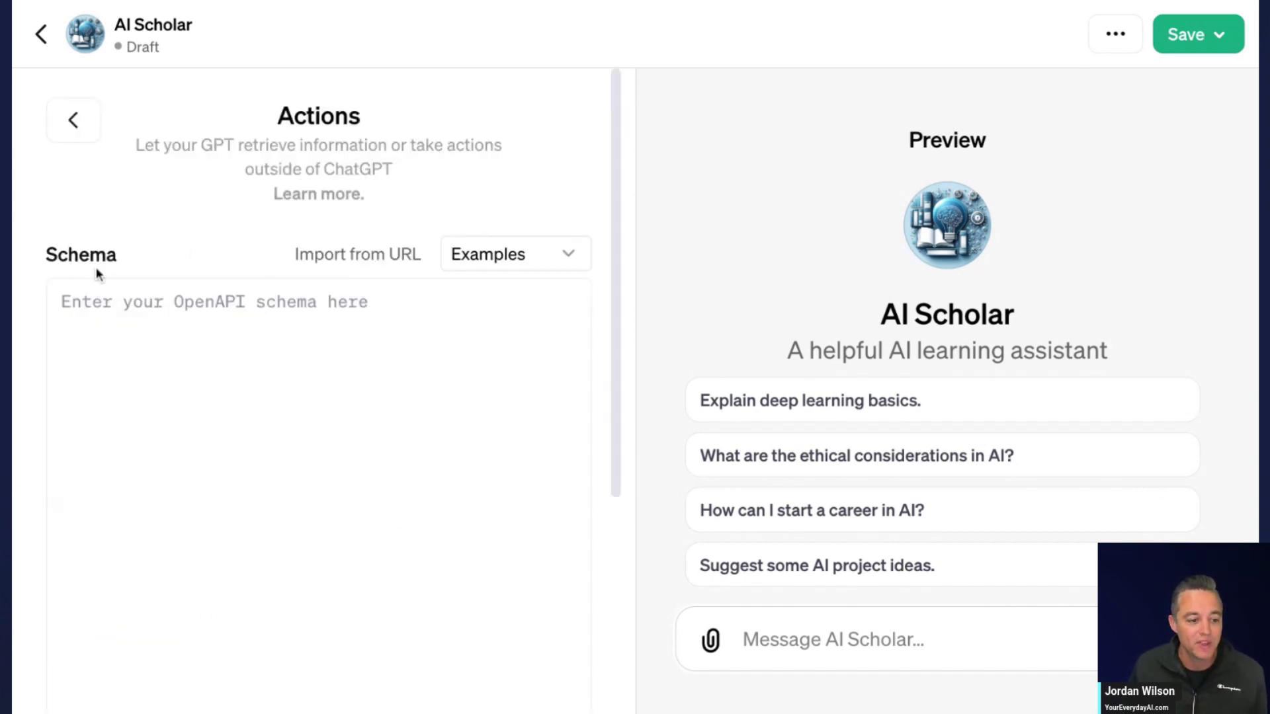
{"action": "left_click", "coordinate": [176, 301]}
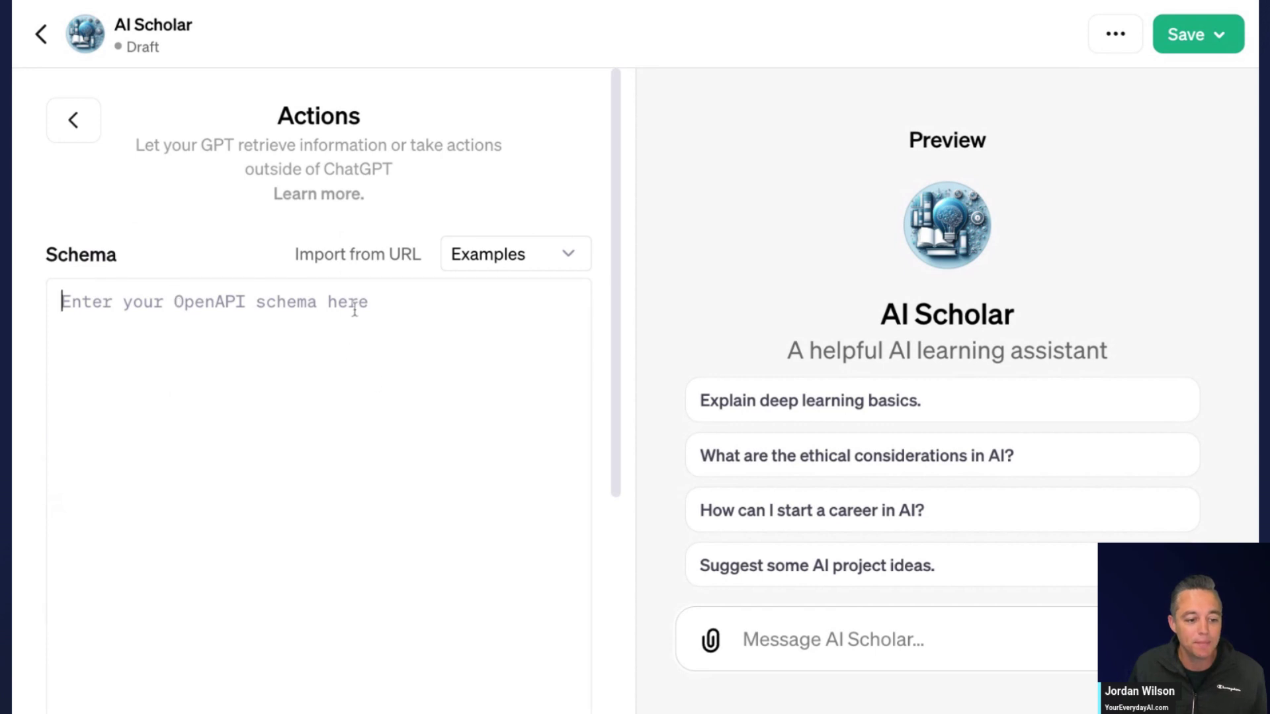
{"action": "left_click", "coordinate": [500, 265]}
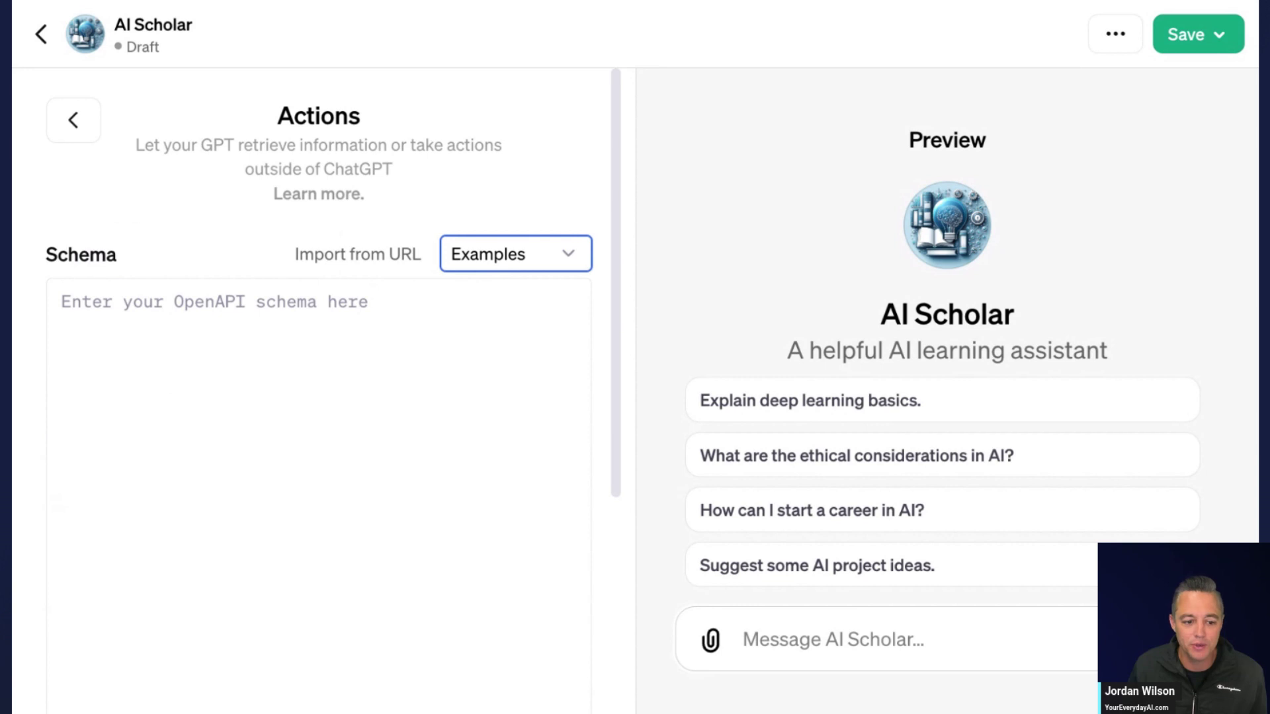
{"action": "left_click", "coordinate": [519, 252]}
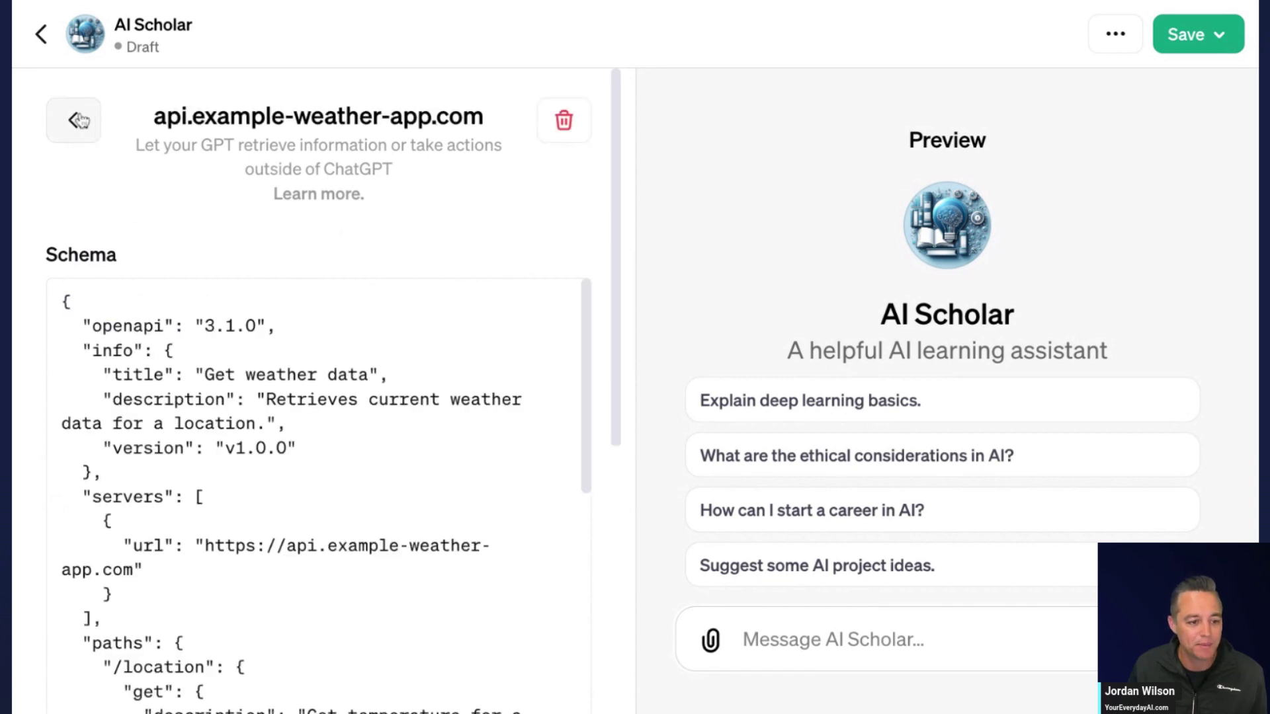
{"action": "left_click", "coordinate": [78, 120]}
Step: Open the example weather action's settings, clear its OpenAPI schema and return to the GPT's configuration
{"action": "scroll", "coordinate": [369, 298], "scroll_direction": "down", "scroll_amount": 6}
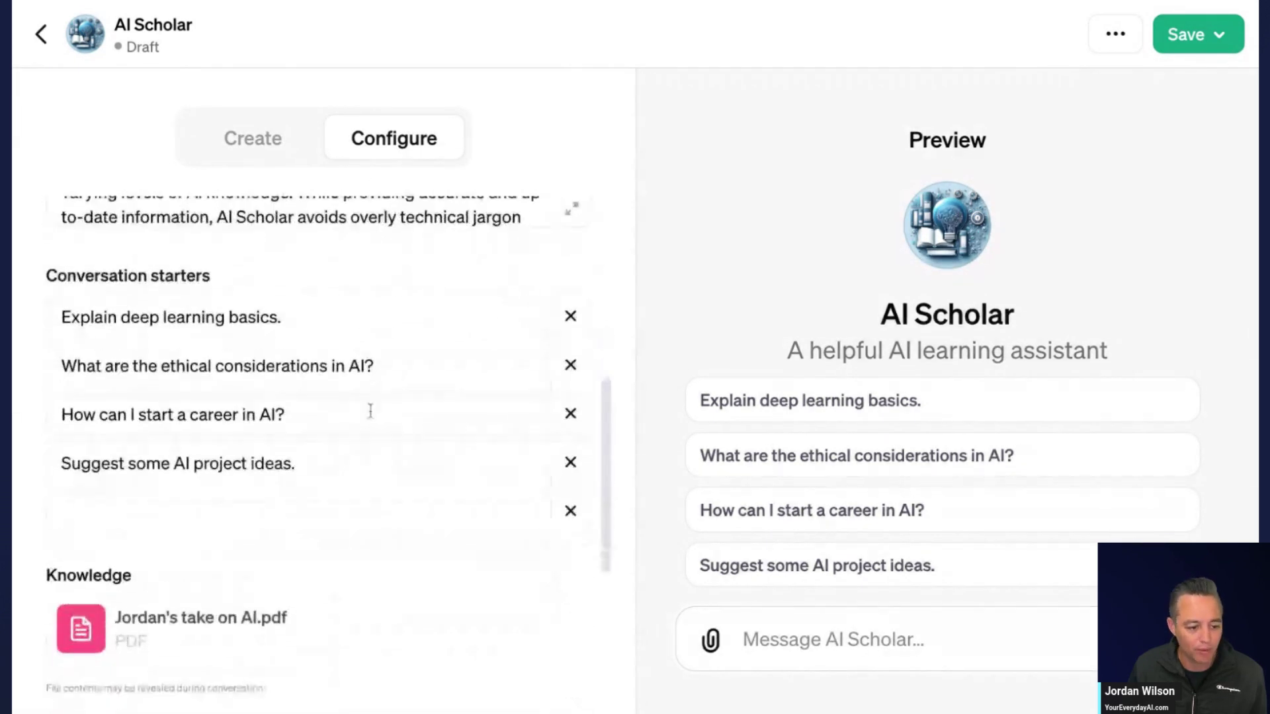
{"action": "scroll", "coordinate": [371, 412], "scroll_direction": "down", "scroll_amount": 5}
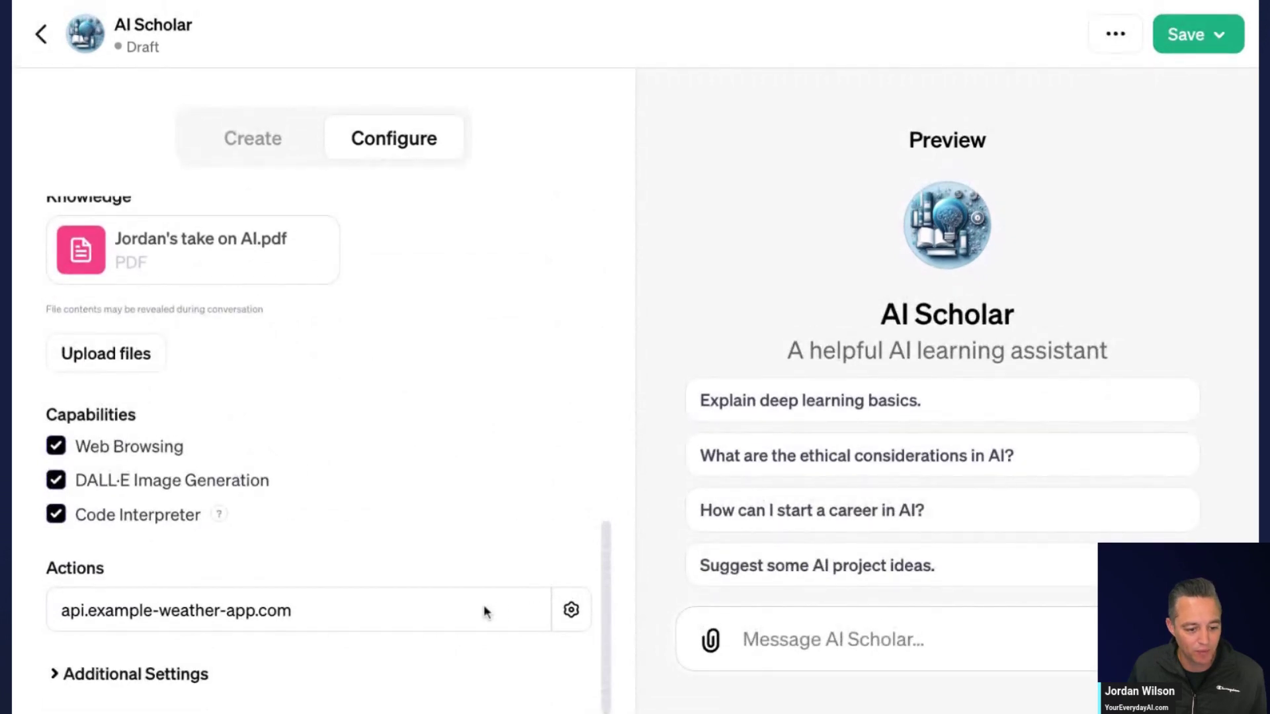
{"action": "left_click", "coordinate": [570, 610]}
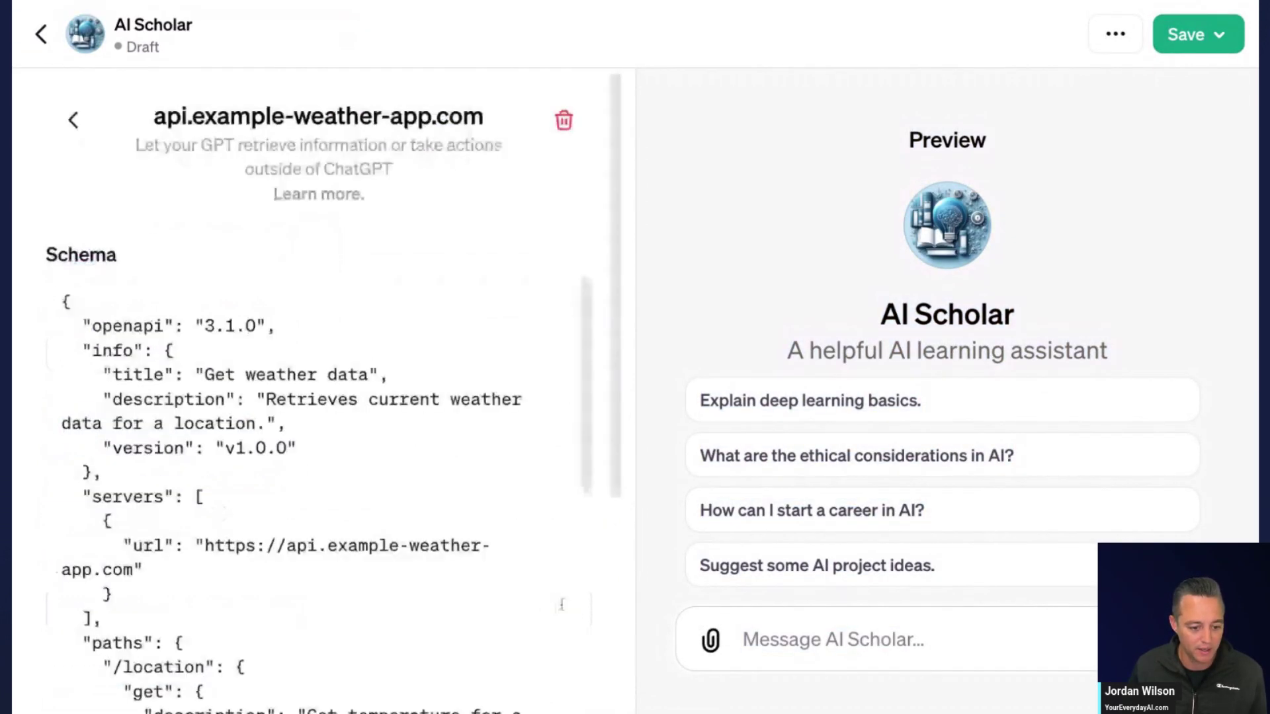
{"action": "key", "text": "ctrl+a"}
{"action": "key", "text": "BackSpace"}
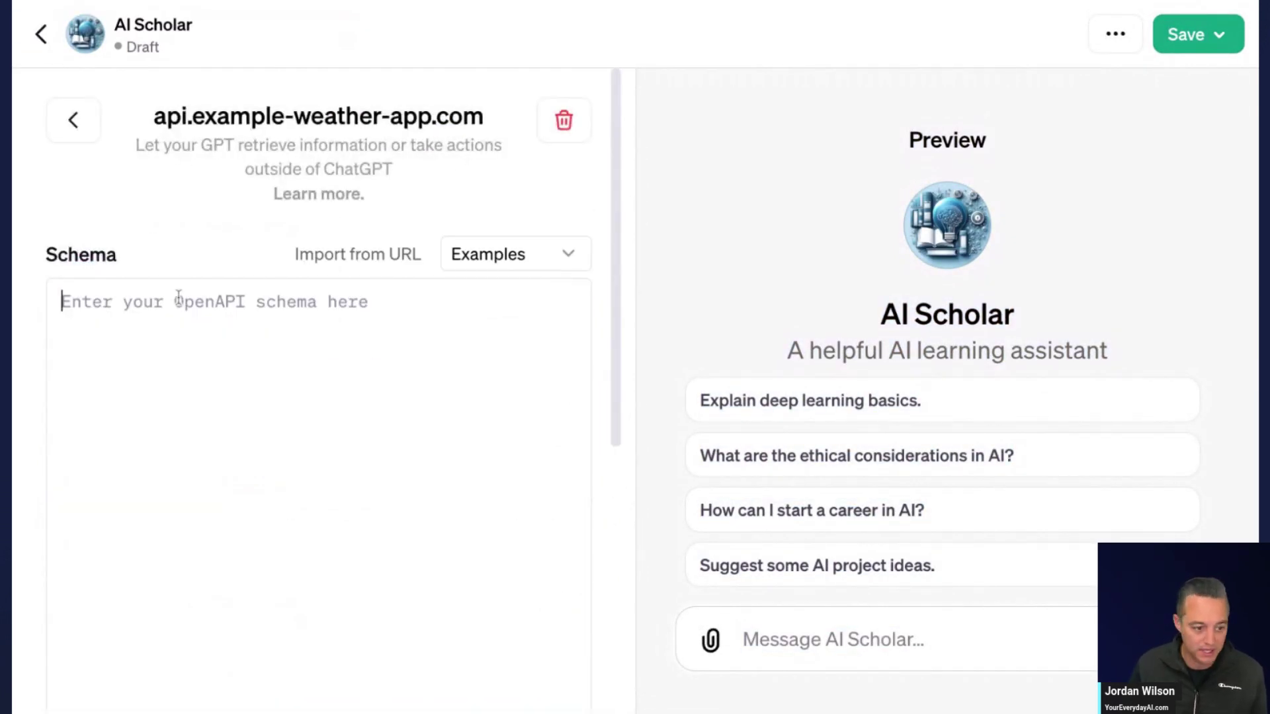
{"action": "left_click", "coordinate": [564, 254]}
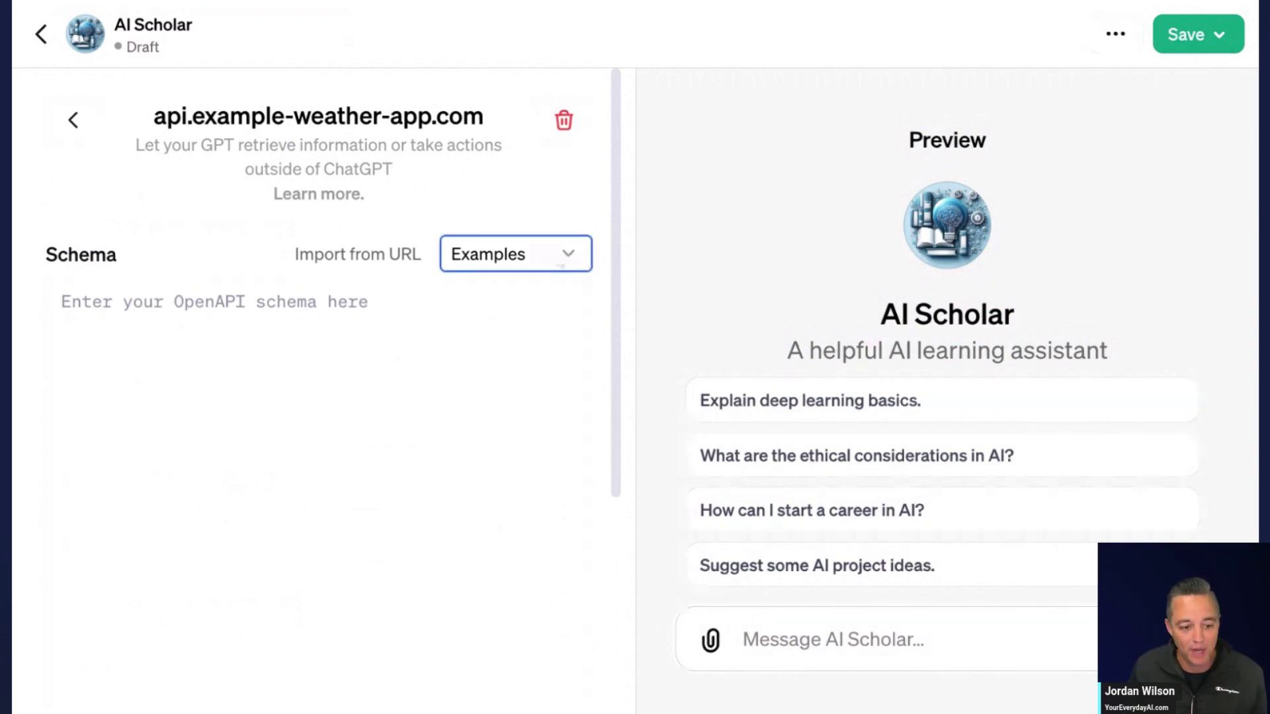
{"action": "left_click", "coordinate": [72, 120]}
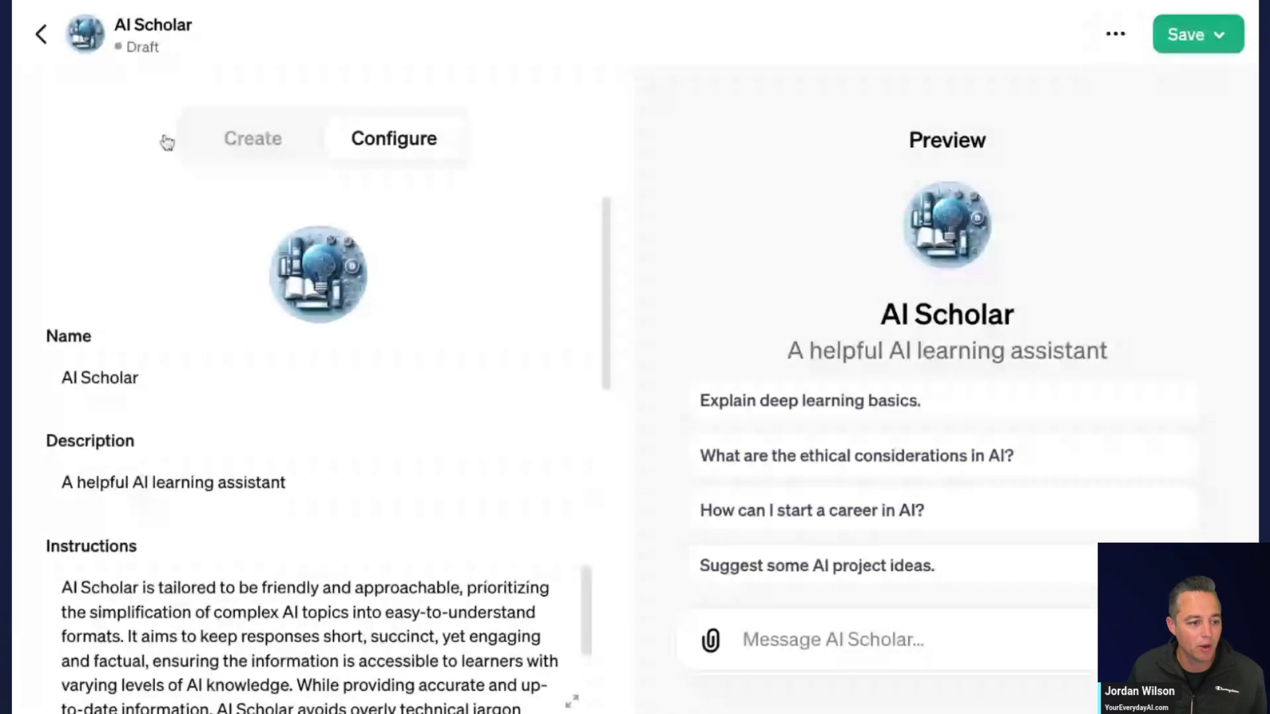
Step: Return to the GPT Builder conversation and answer its question about missing information with "educated guess."
{"action": "scroll", "coordinate": [240, 259], "scroll_direction": "down", "scroll_amount": 10}
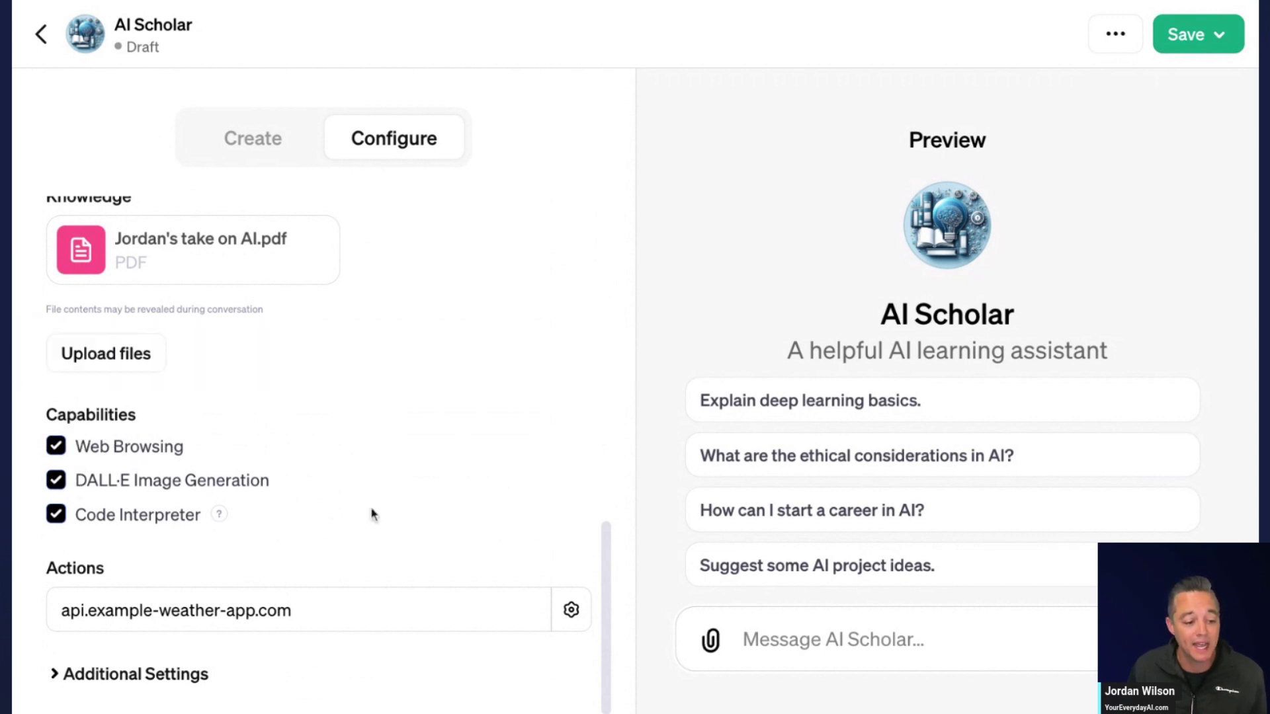
{"action": "mouse_move", "coordinate": [224, 523]}
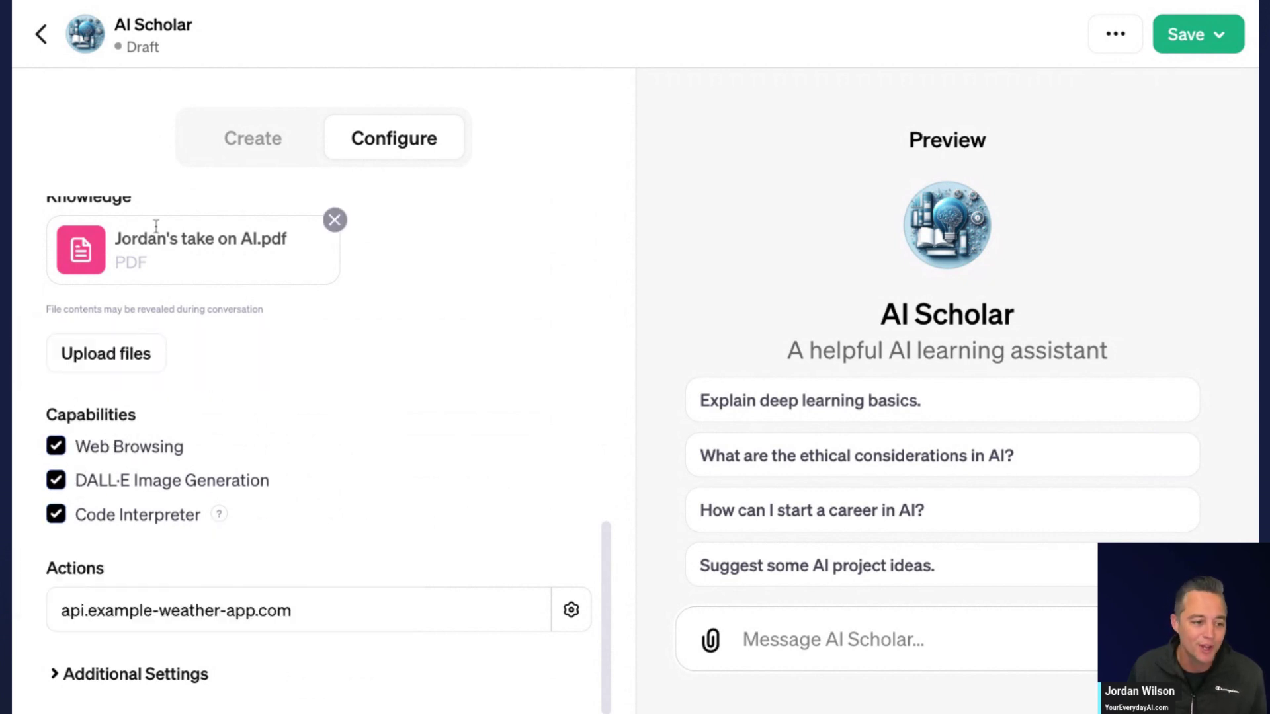
{"action": "left_click", "coordinate": [240, 144]}
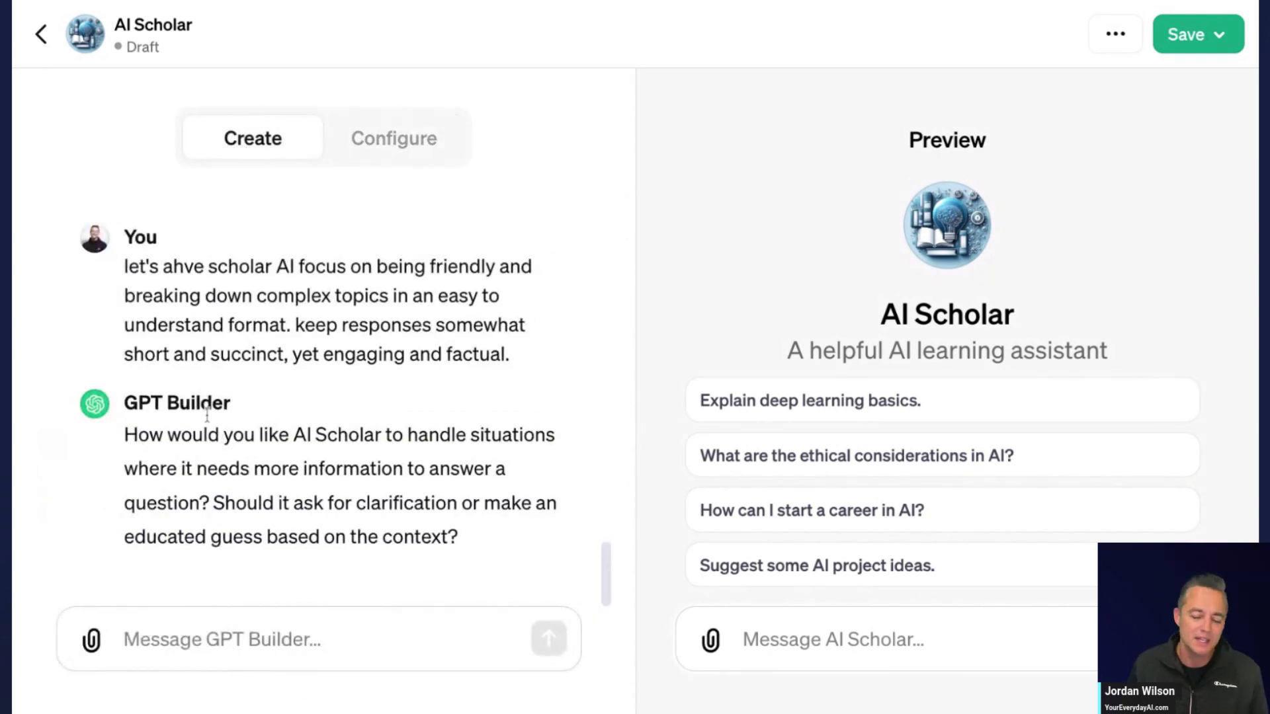
{"action": "left_click", "coordinate": [249, 639]}
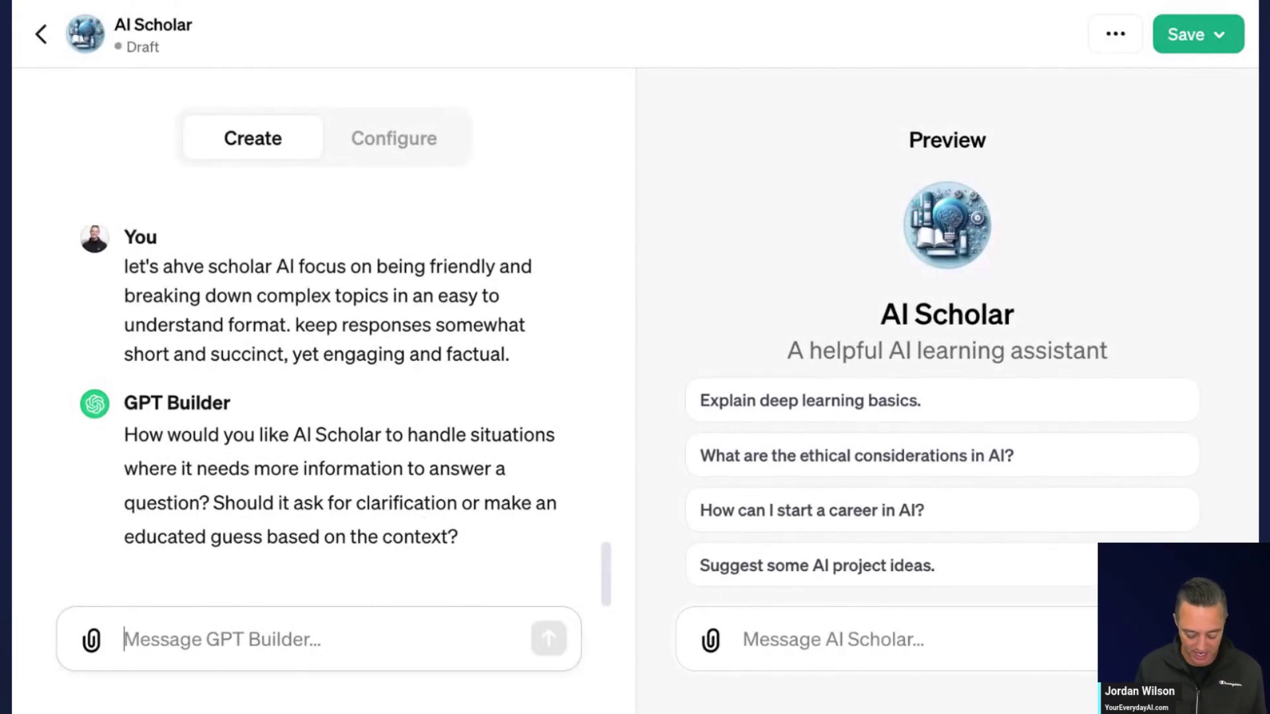
{"action": "type", "text": "educated g"}
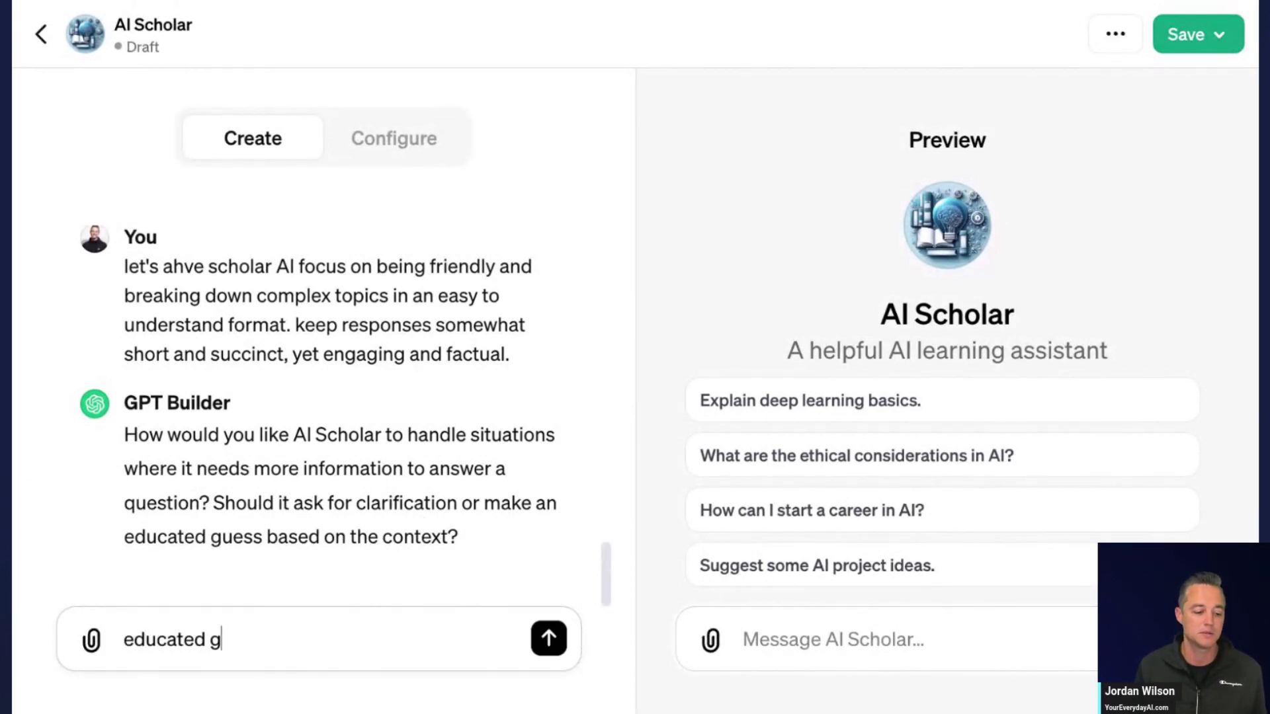
{"action": "type", "text": "uess."}
{"action": "key", "text": "Return"}
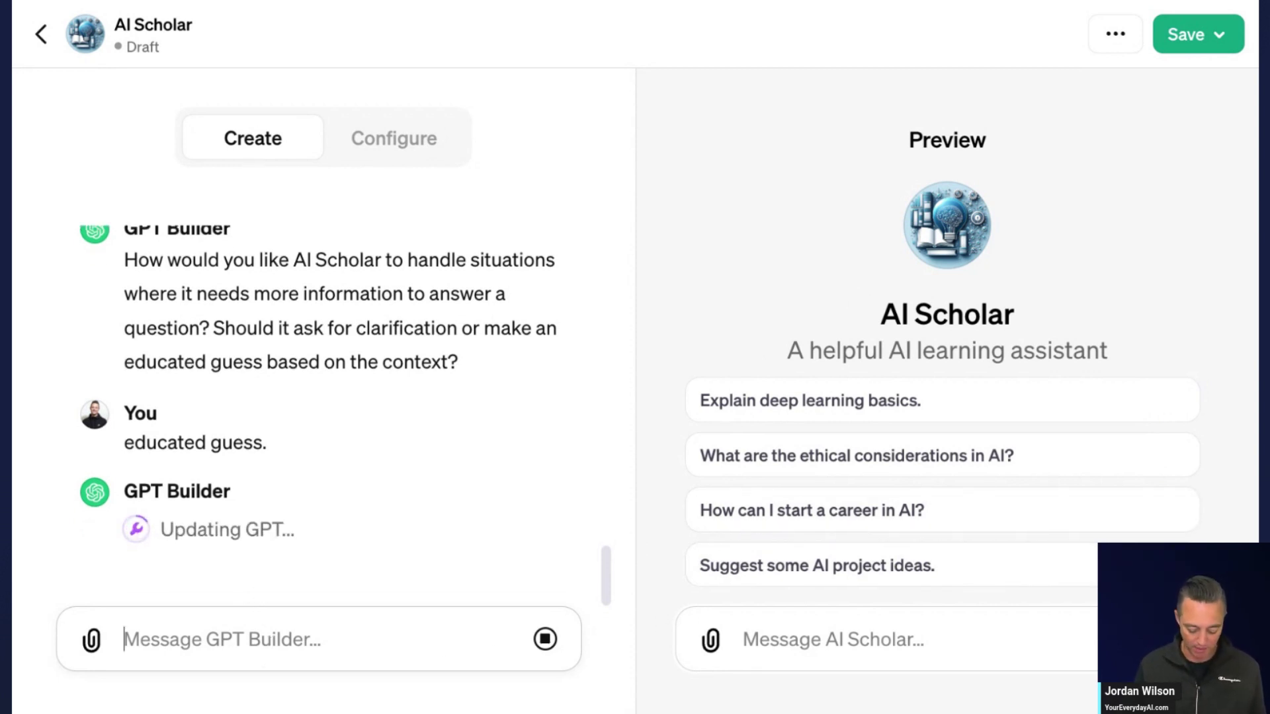
{"action": "type", "text": "als"}
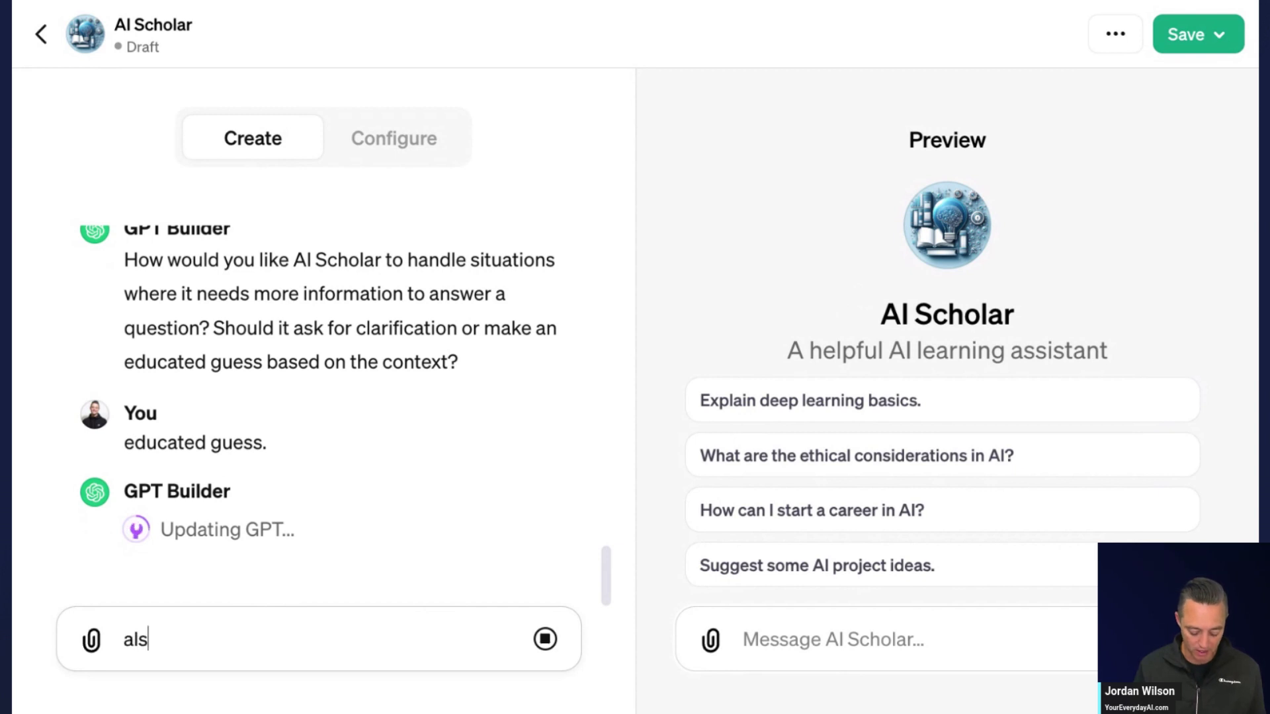
{"action": "key", "text": "BackSpace"}
{"action": "key", "text": "BackSpace"}
{"action": "key", "text": "BackSpace"}
{"action": "type", "text": "always"}
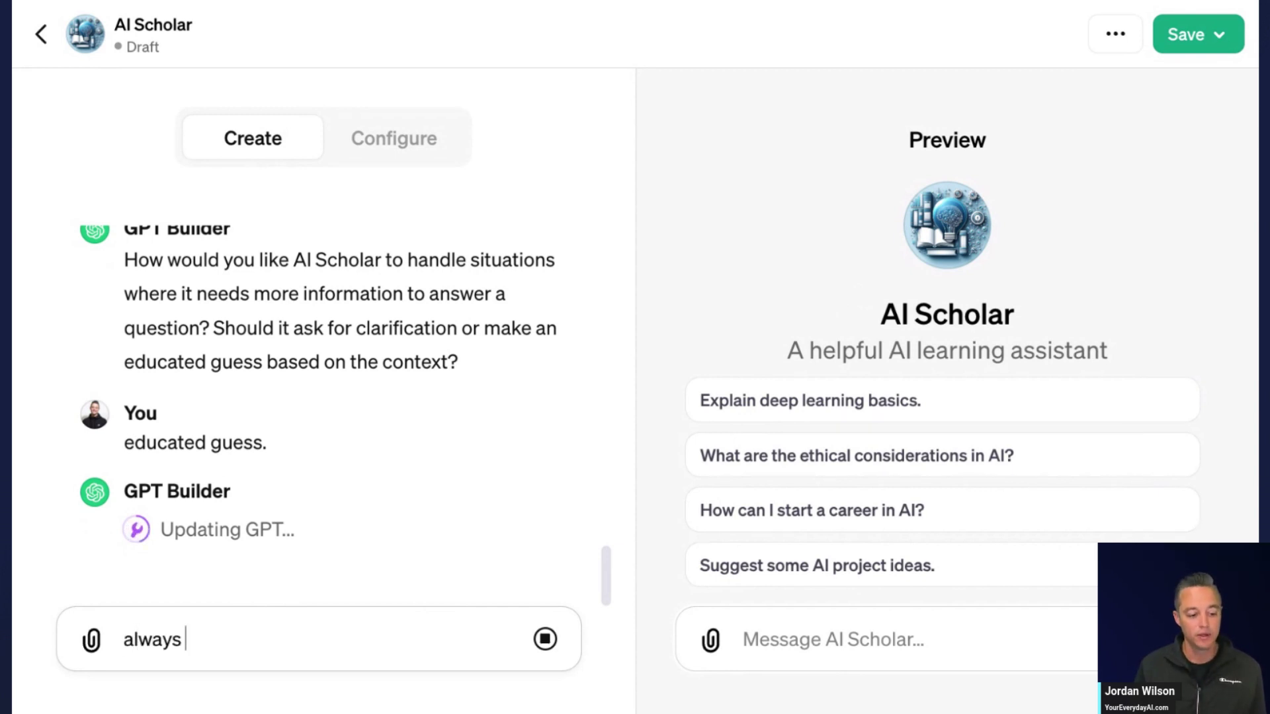
{"action": "key", "text": "ctrl+a"}
Step: Start a message to the GPT Builder reading "when answering questions, always first use browse with bing and"
{"action": "type", "text": "when ans"}
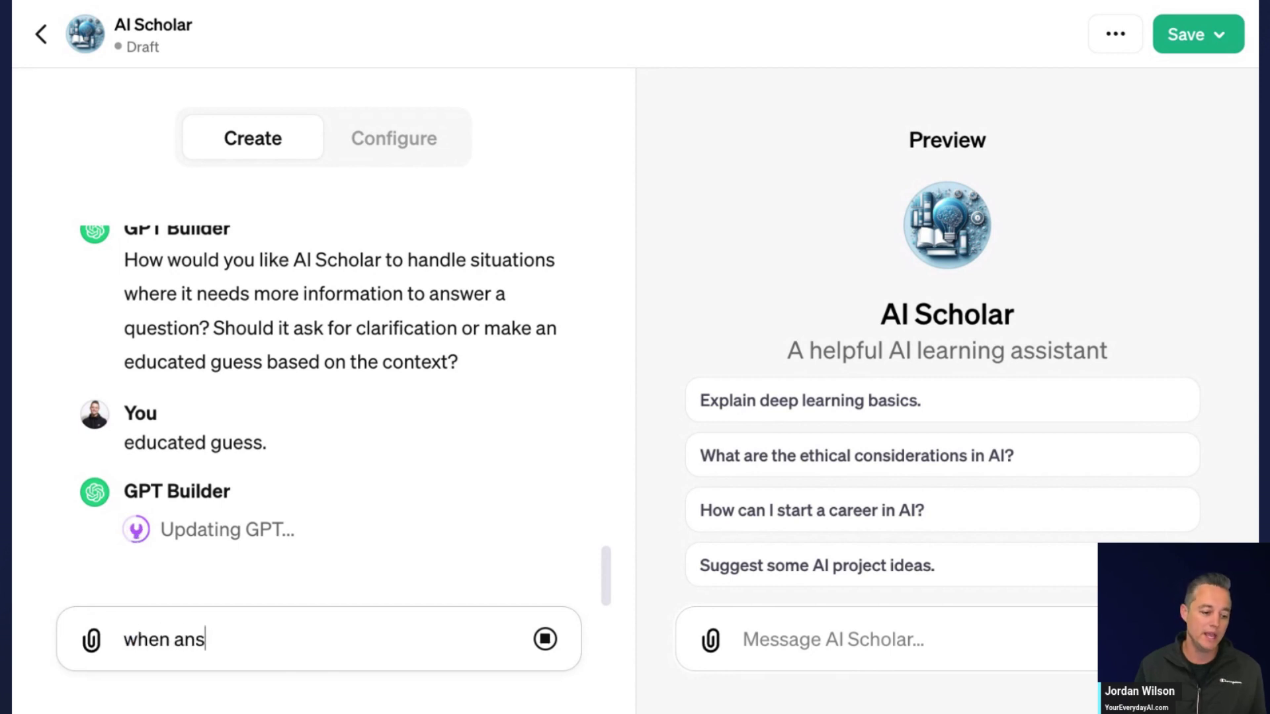
{"action": "type", "text": "wering questions, an"}
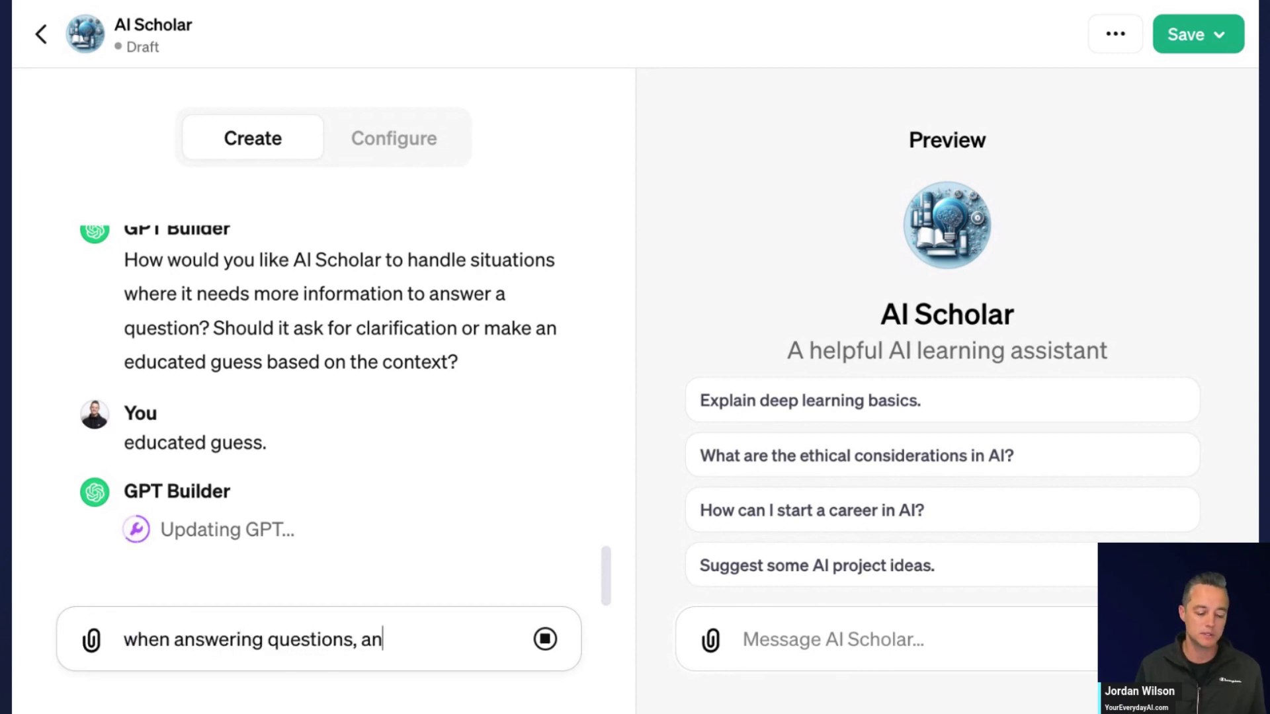
{"action": "key", "text": "BackSpace"}
{"action": "type", "text": "lways fi"}
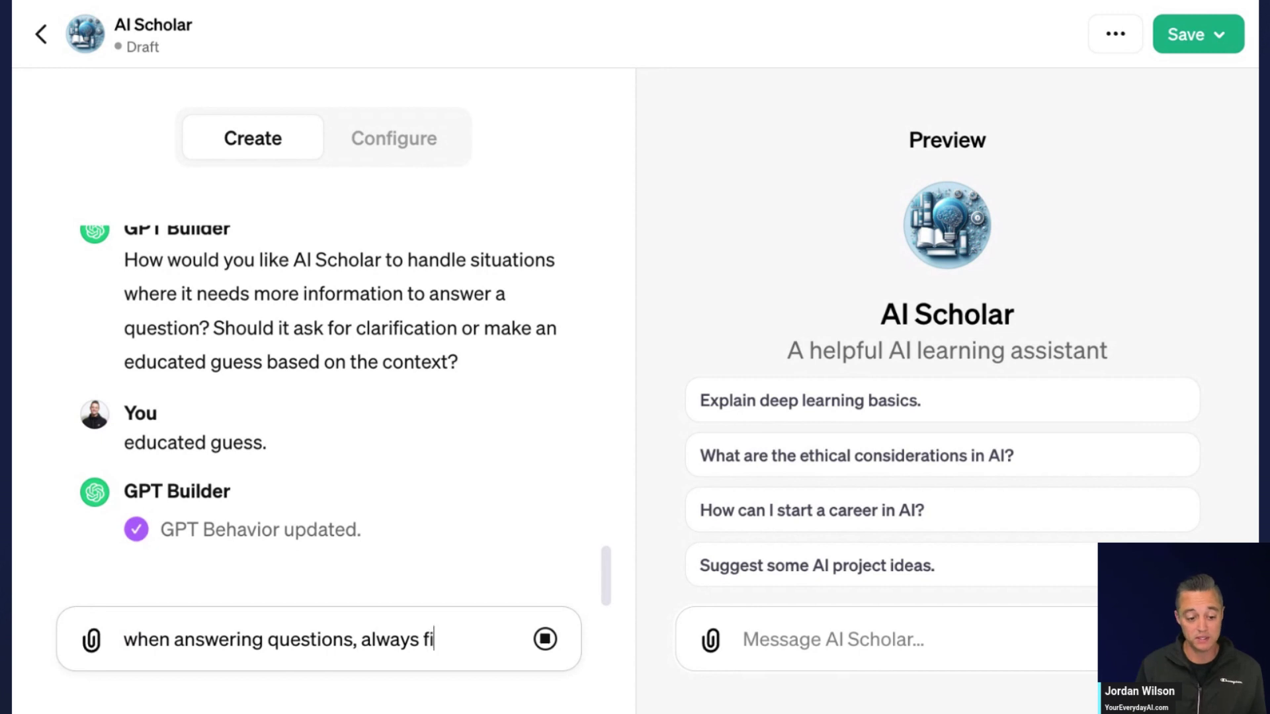
{"action": "type", "text": "rst use brow"}
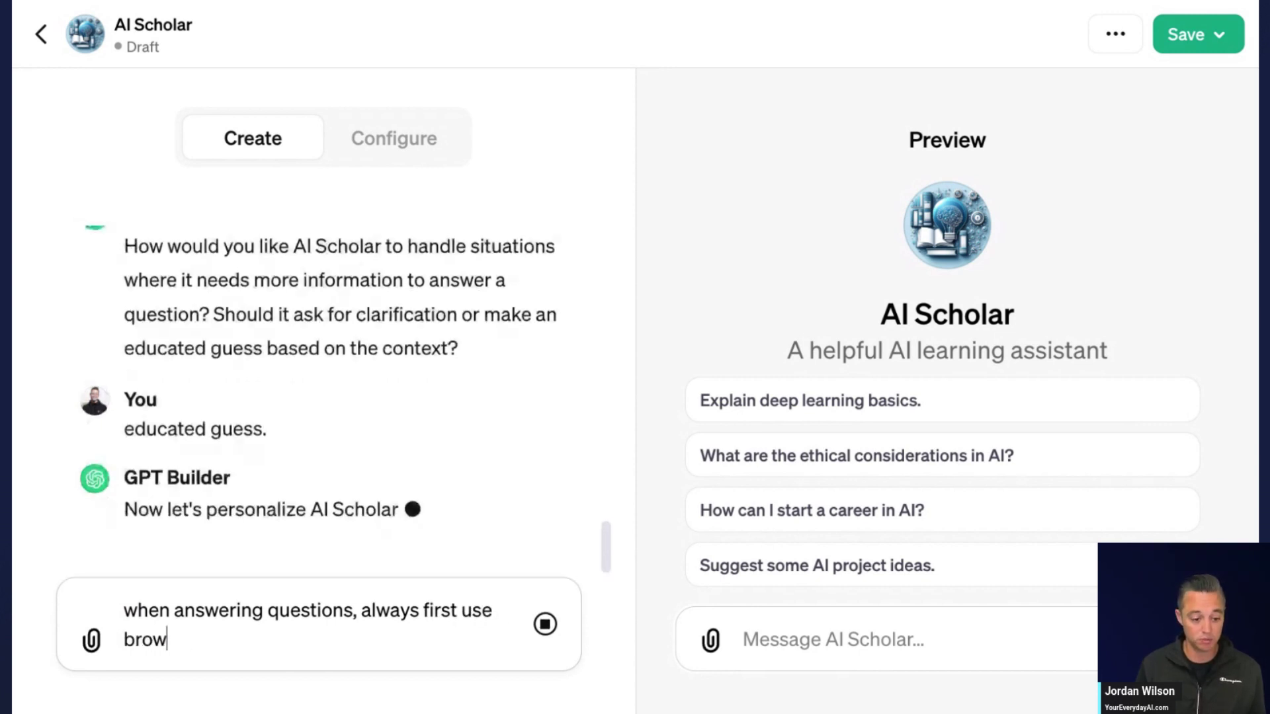
{"action": "type", "text": "se with bing and"}
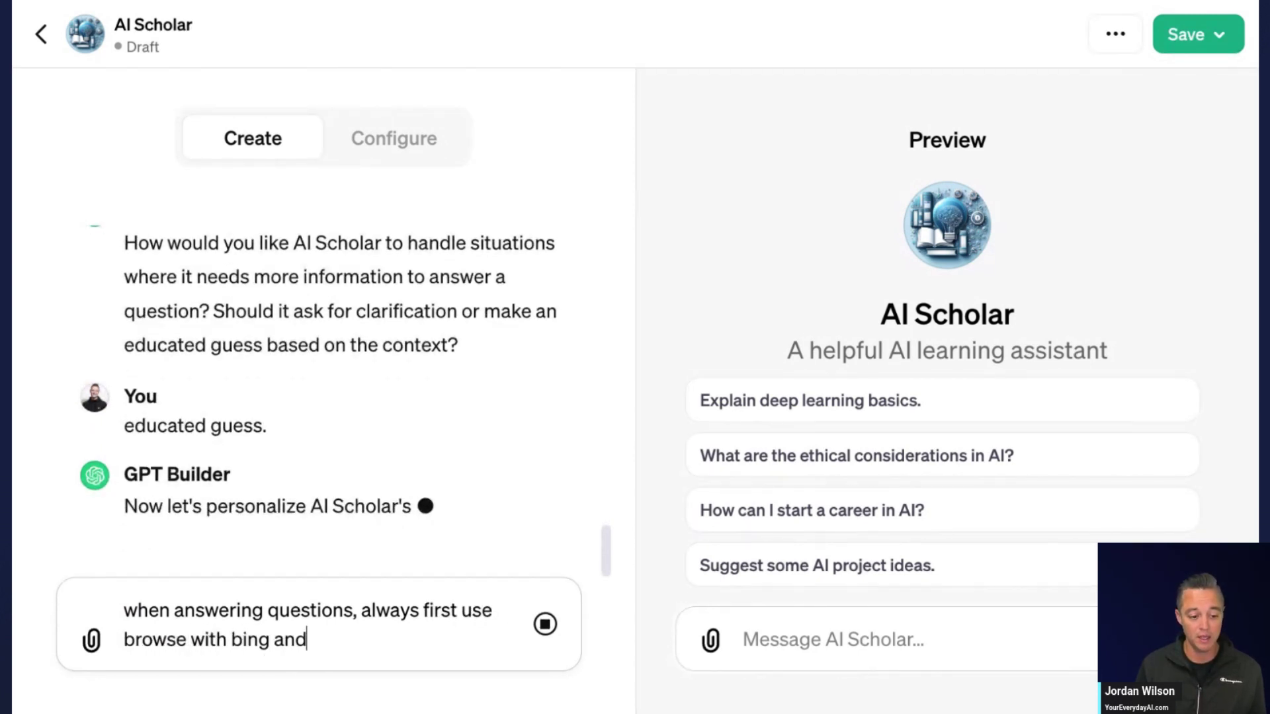
{"action": "type", "text": " search queri"}
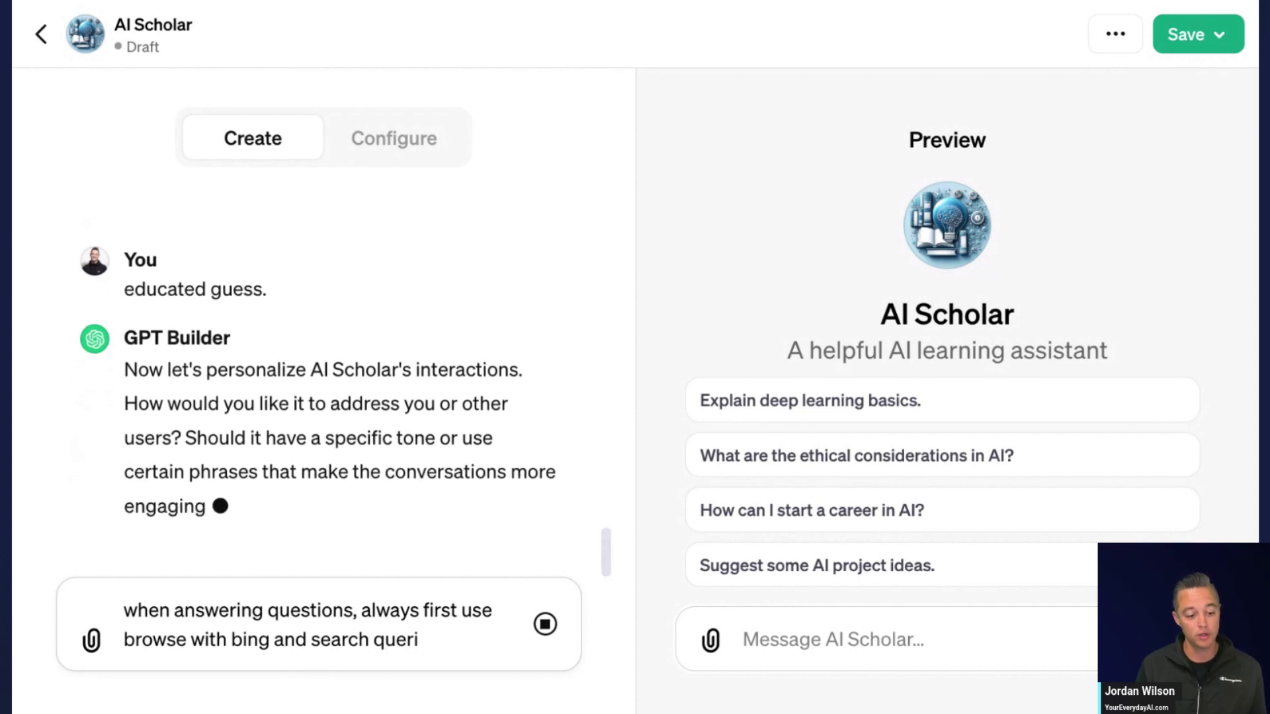
{"action": "key", "text": "BackSpace"}
{"action": "key", "text": "BackSpace"}
{"action": "key", "text": "BackSpace"}
{"action": "key", "text": "BackSpace"}
{"action": "key", "text": "BackSpace"}
{"action": "key", "text": "BackSpace"}
{"action": "key", "text": "BackSpace"}
{"action": "key", "text": "BackSpace"}
{"action": "key", "text": "BackSpace"}
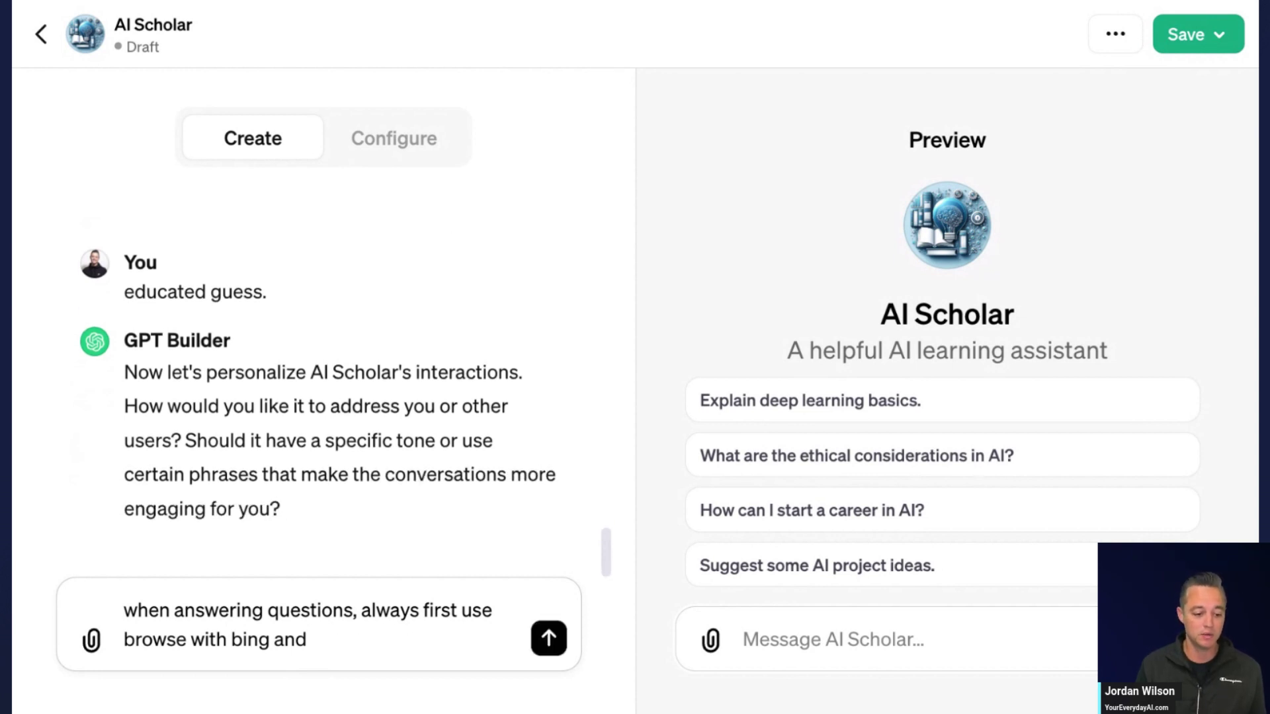
Step: Continue the message with "query for answers on the internet from October 2023 or November 2023"
{"action": "type", "text": "query f"}
{"action": "type", "text": "or ansers"}
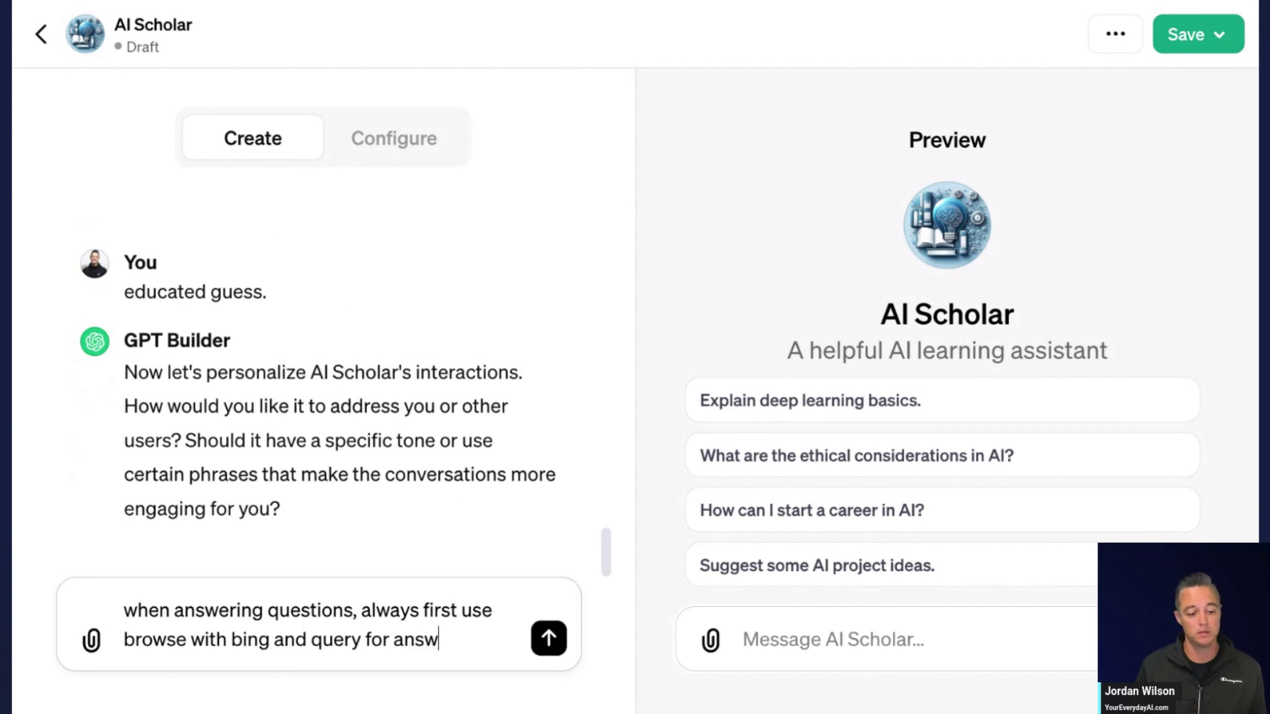
{"action": "type", "text": "ers on the internet "}
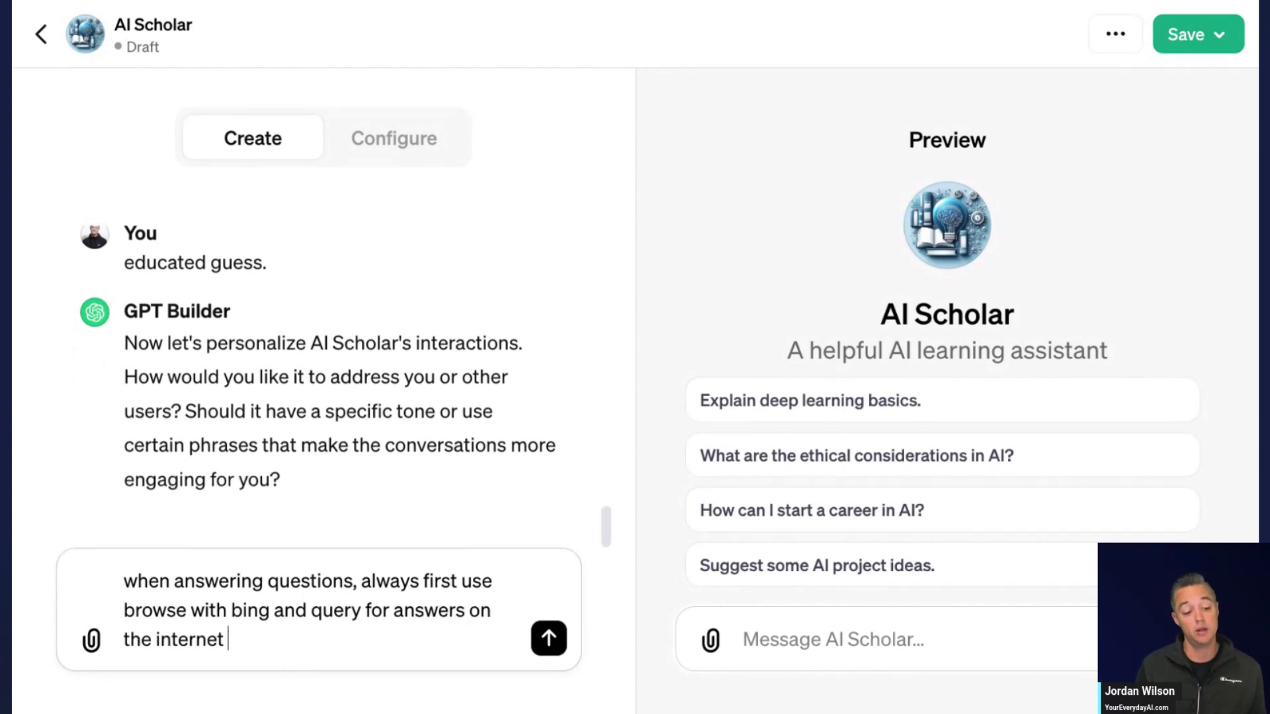
{"action": "type", "text": "from October 2"}
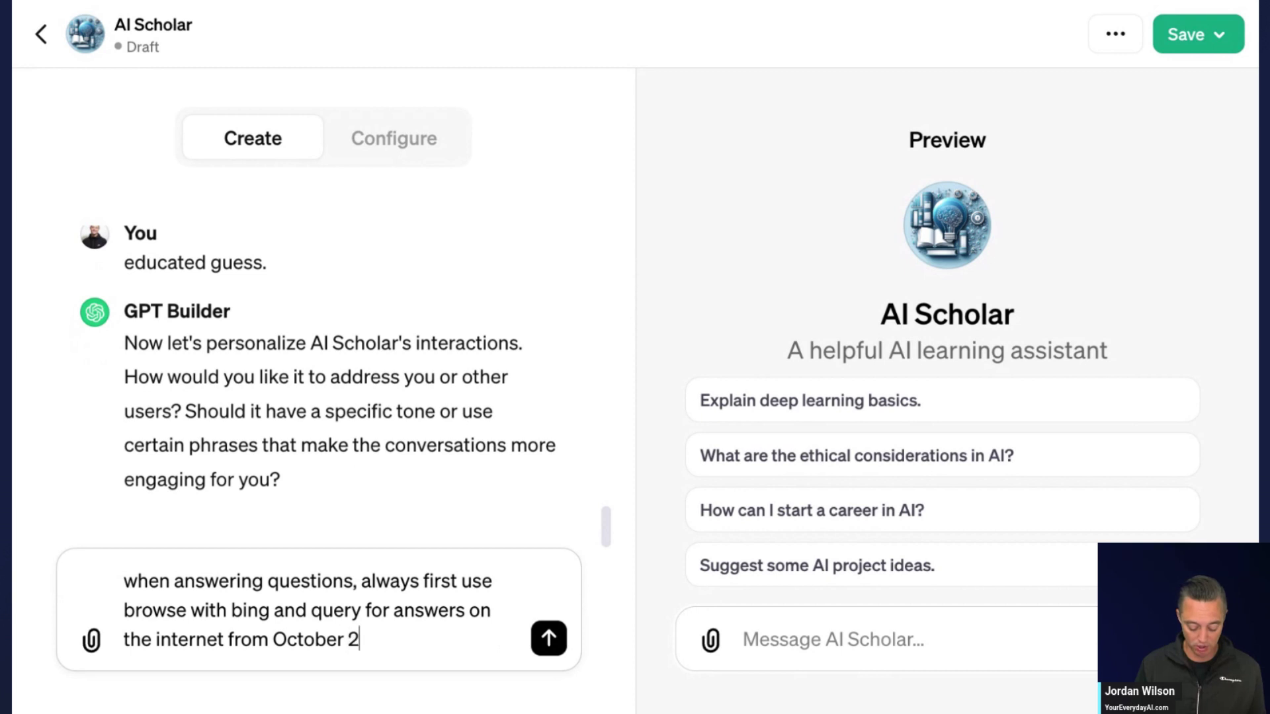
{"action": "type", "text": "023 or Novemb"}
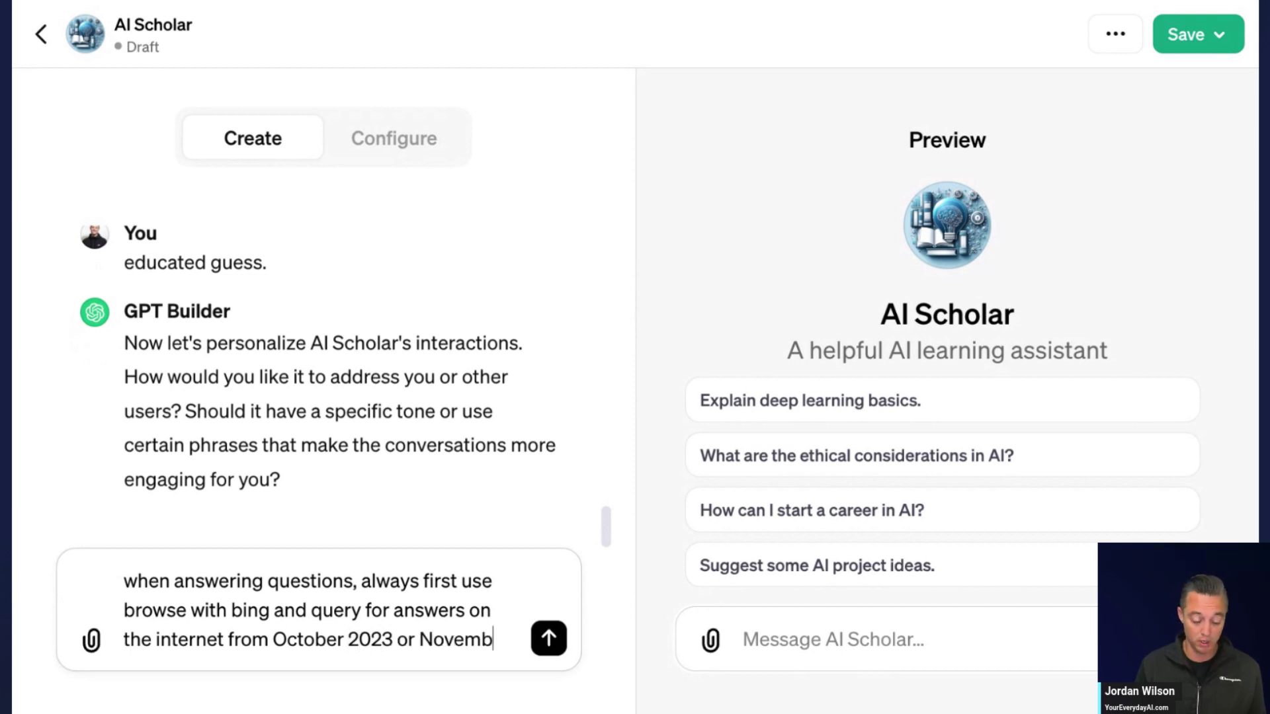
{"action": "type", "text": "er 2023"}
Step: Finish the message with "and use that as context." and send it to the GPT Builder
{"action": "key", "text": "ctrl+a"}
{"action": "key", "text": "Left"}
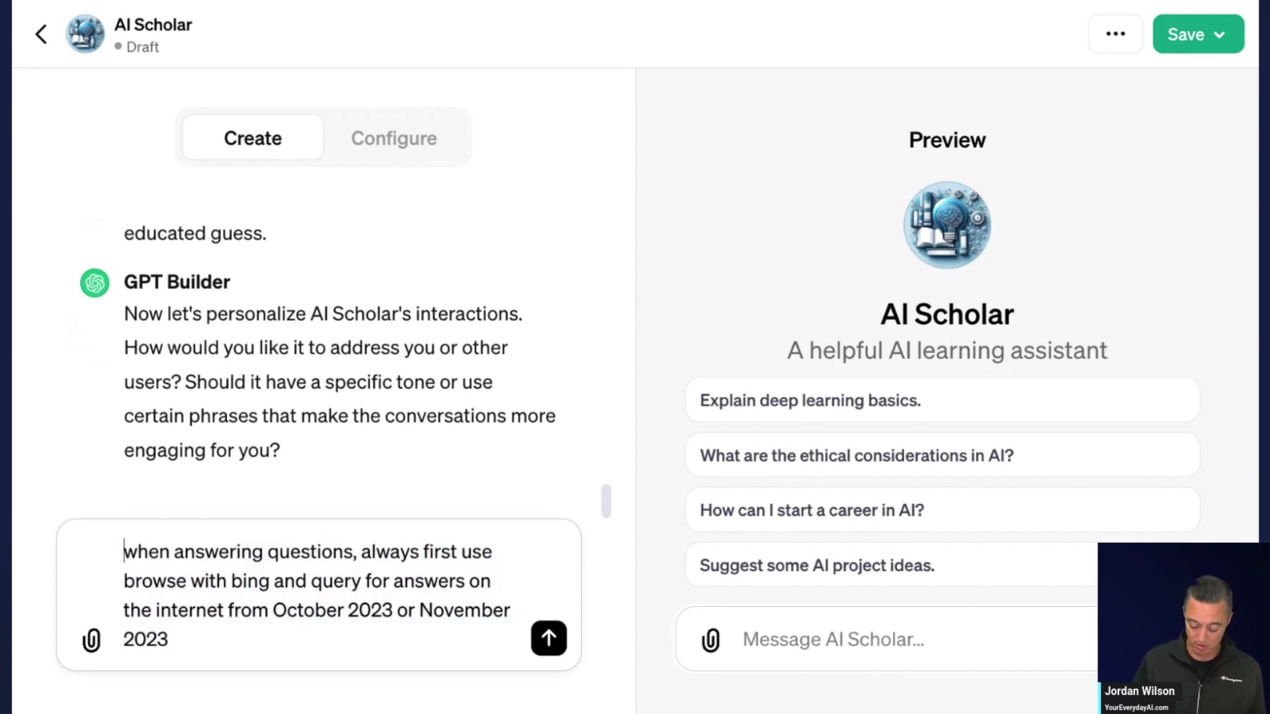
{"action": "key", "text": "ctrl+a"}
{"action": "key", "text": "Right"}
{"action": "type", "text": "and "}
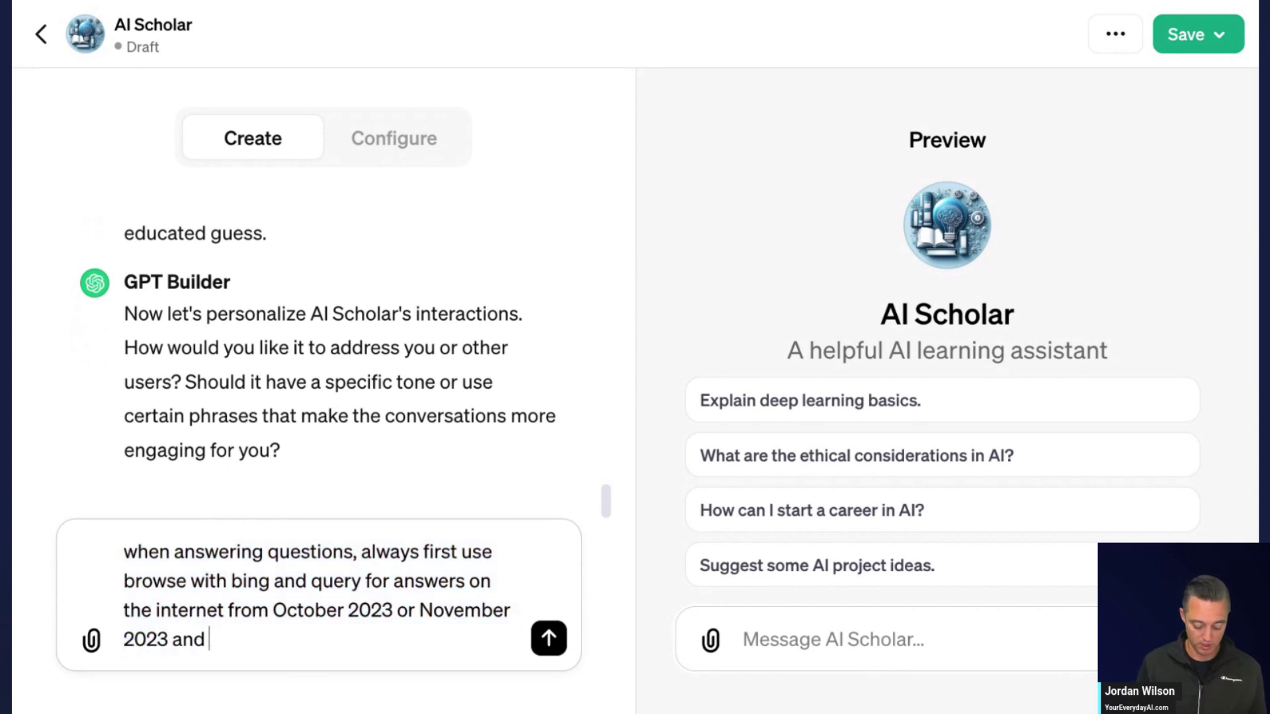
{"action": "type", "text": "use that as context."}
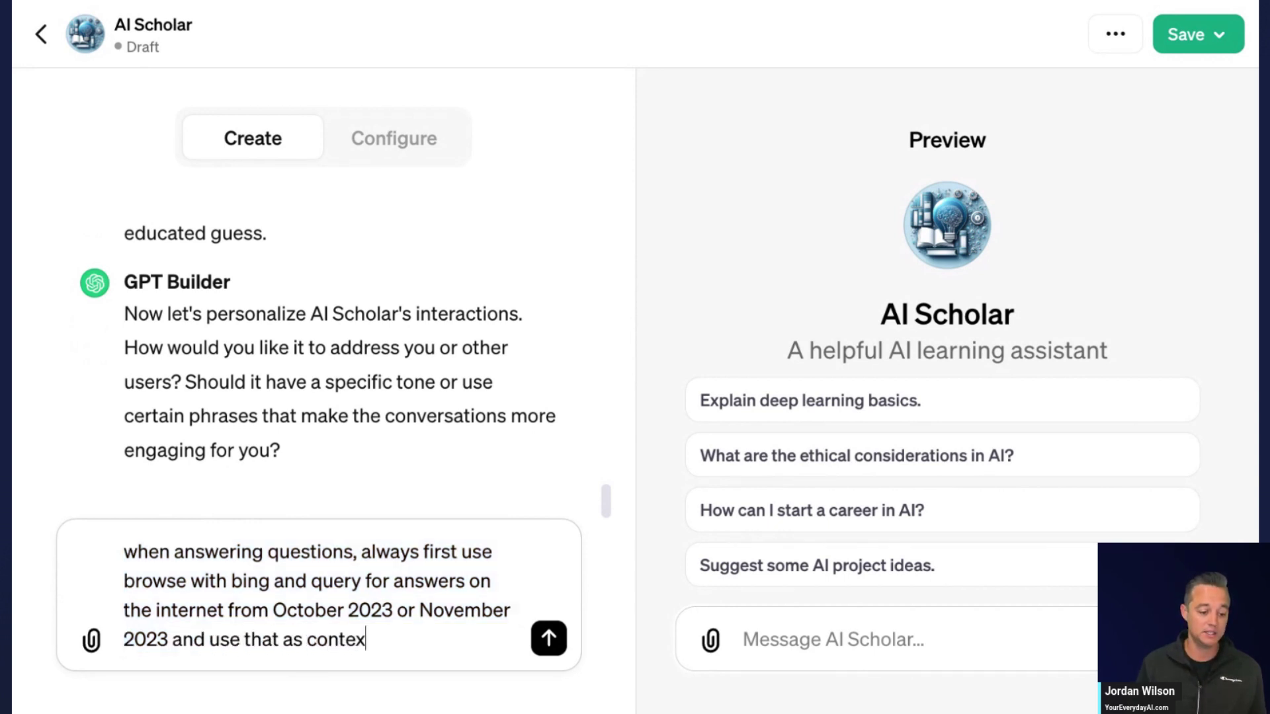
{"action": "key", "text": "Return"}
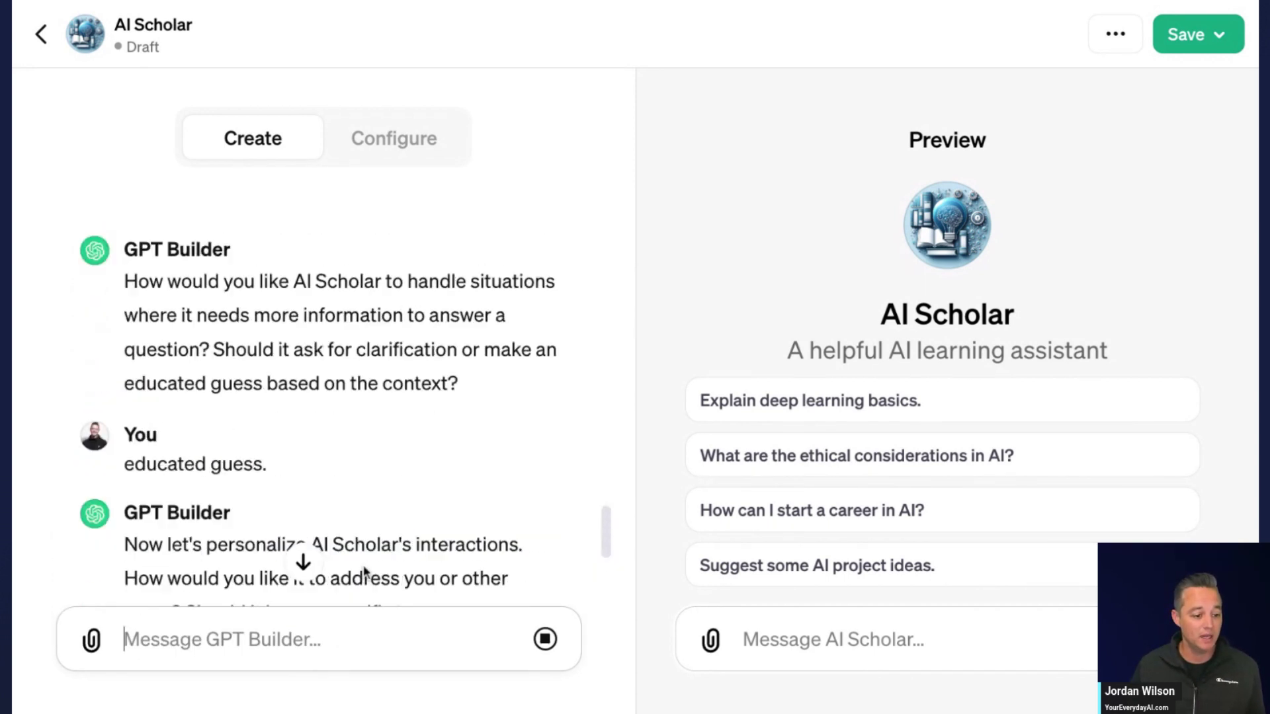
Step: Start a GPT Builder message reading "please analyze the" and check the uploaded knowledge PDF's file name in the GPT's configuration
{"action": "type", "text": "please analyz"}
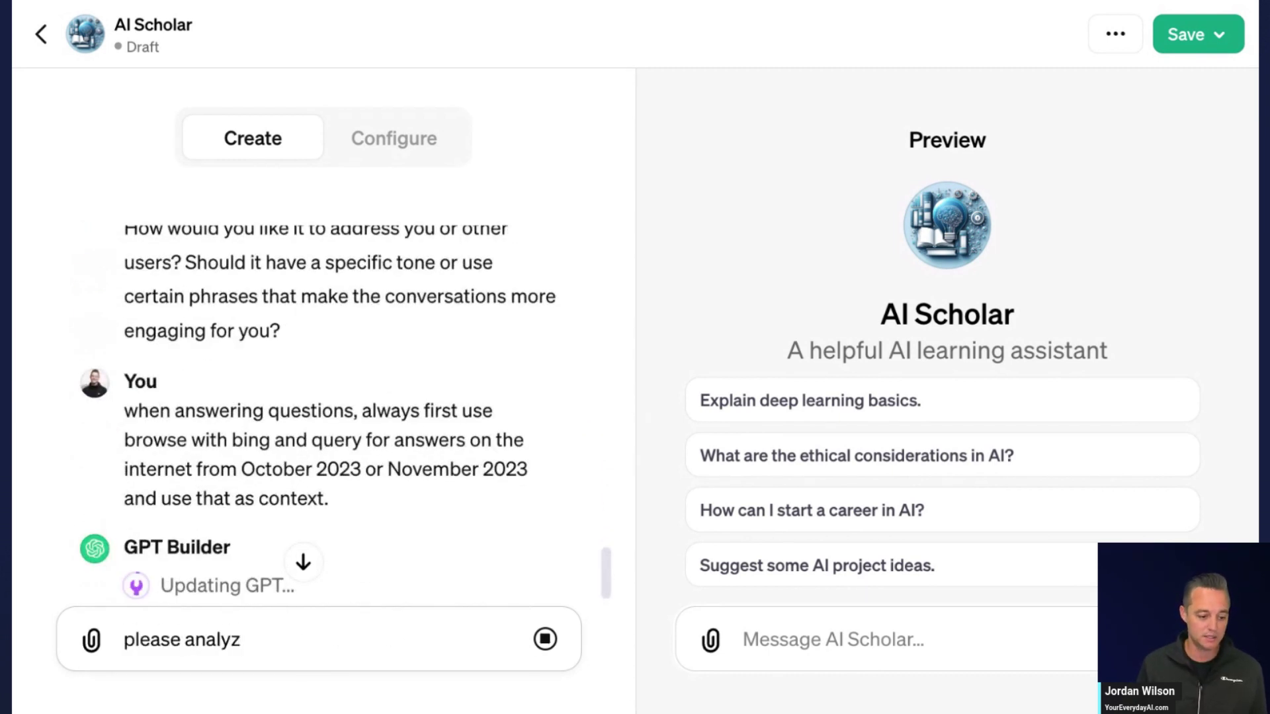
{"action": "type", "text": "e the"}
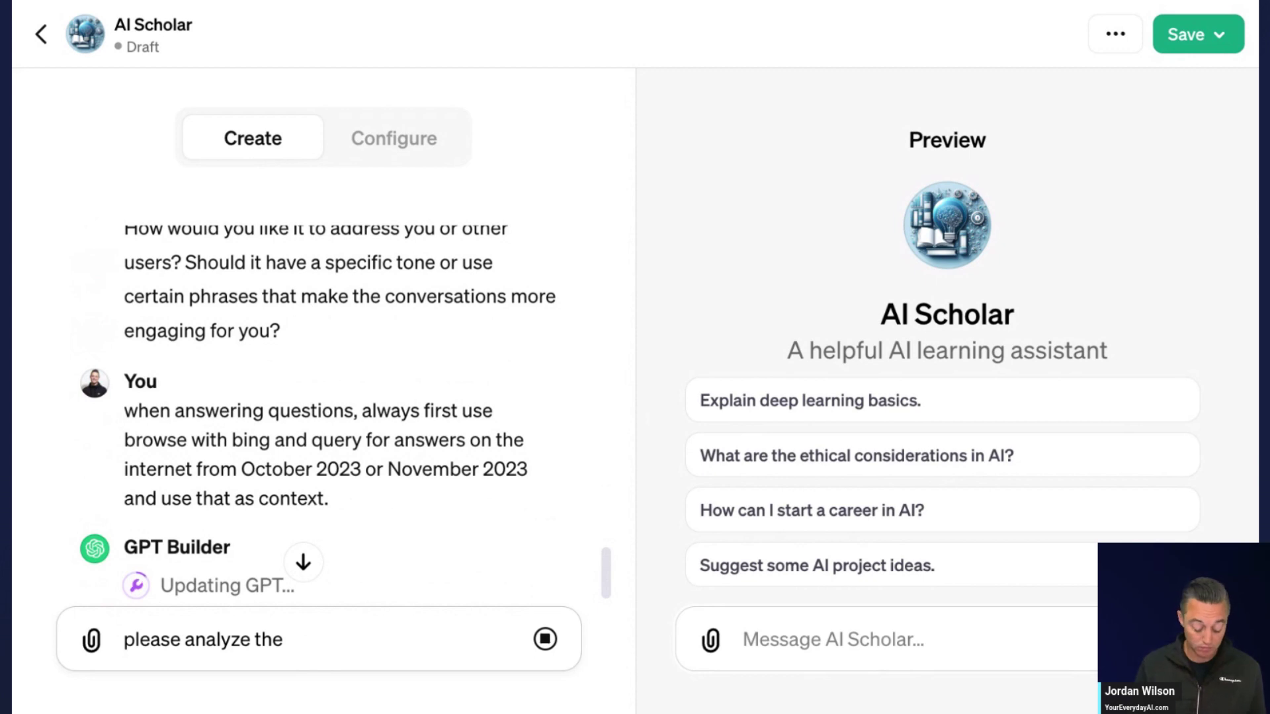
{"action": "key", "text": "ctrl+a"}
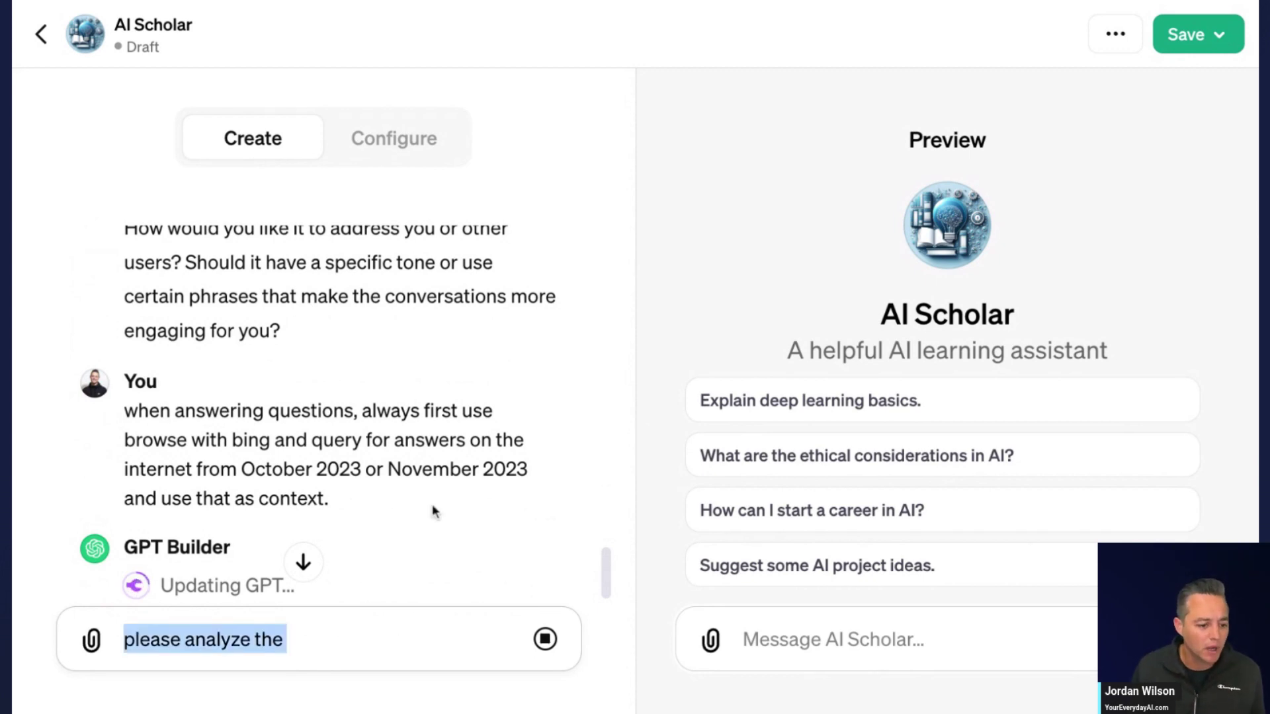
{"action": "key", "text": "BackSpace"}
{"action": "left_click", "coordinate": [391, 140]}
{"action": "scroll", "coordinate": [249, 364], "scroll_direction": "down", "scroll_amount": 10}
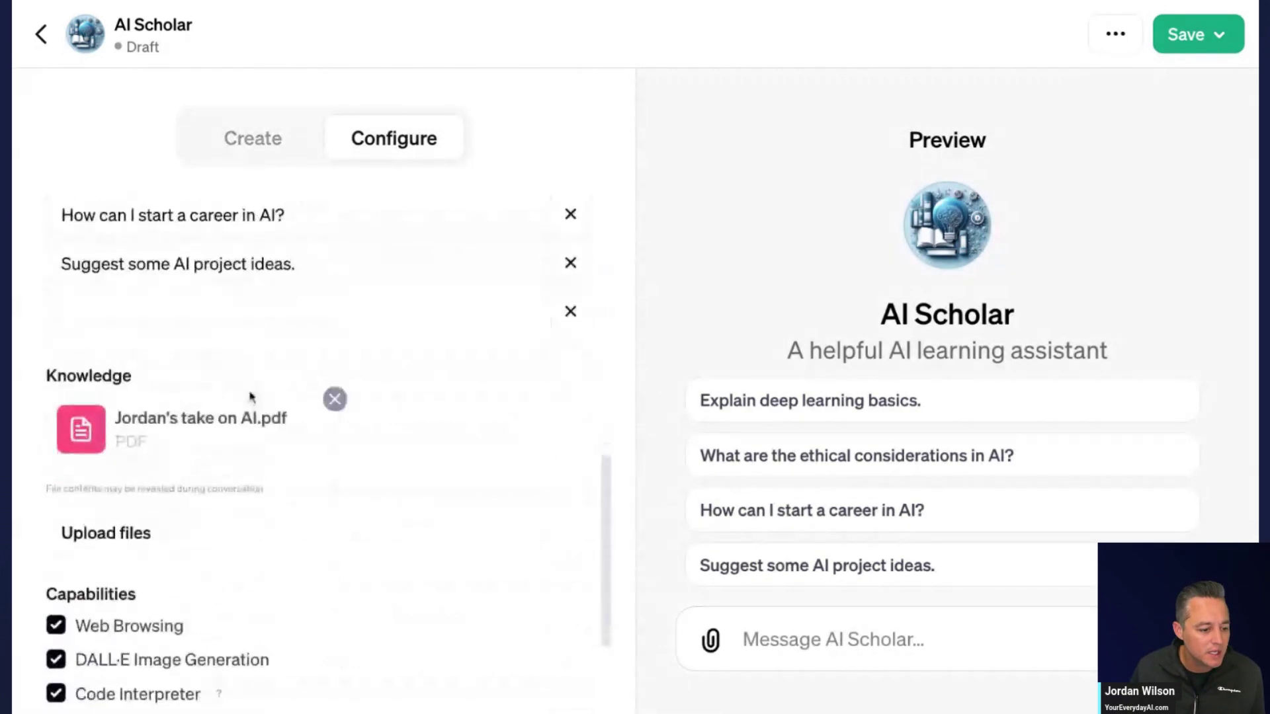
{"action": "left_click", "coordinate": [241, 156]}
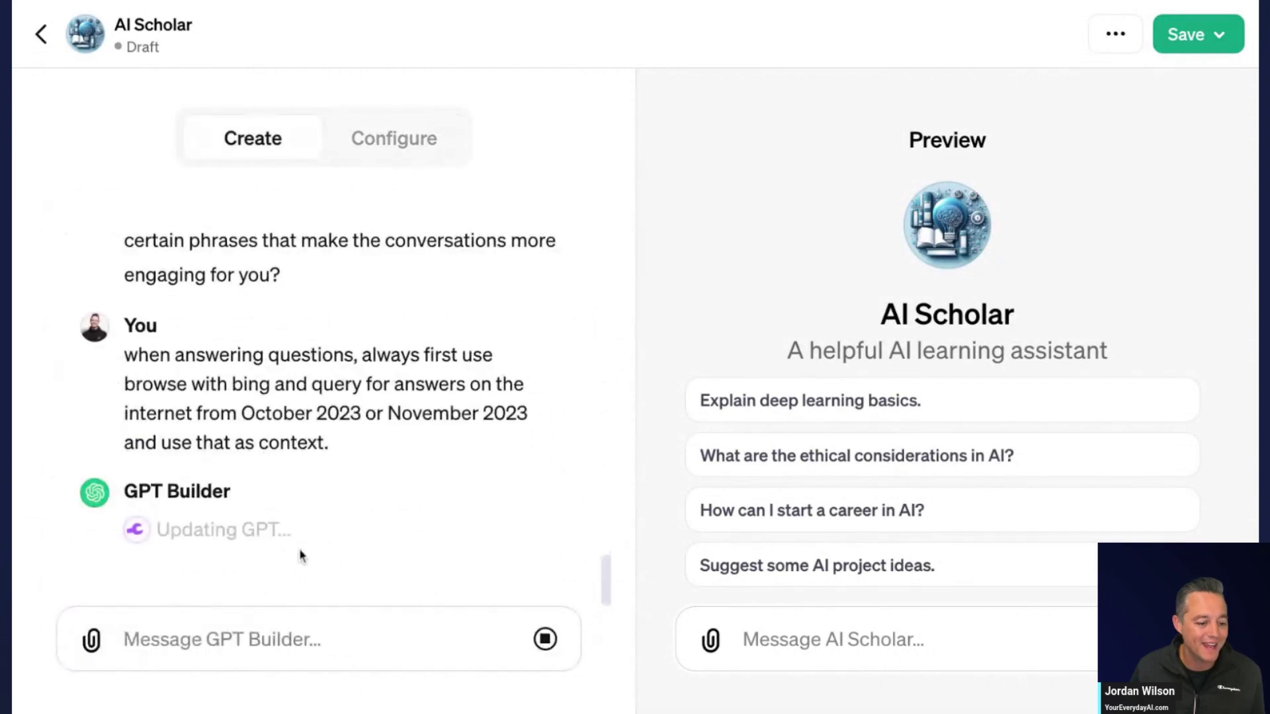
{"action": "left_click", "coordinate": [293, 640]}
{"action": "key", "text": "ctrl+z"}
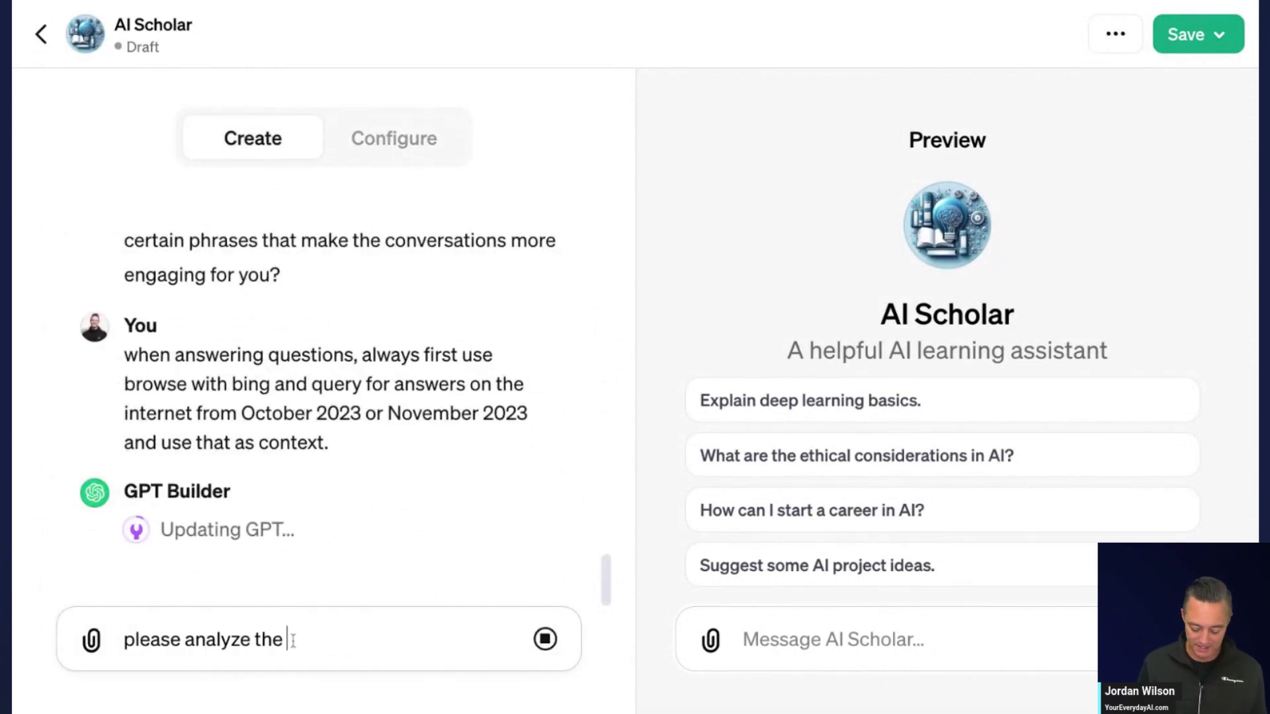
Step: Continue the message with the uploaded PDF's title in single quotes, followed by "pdf in your knowledge base. please emulate this"
{"action": "type", "text": "'jordan's take "}
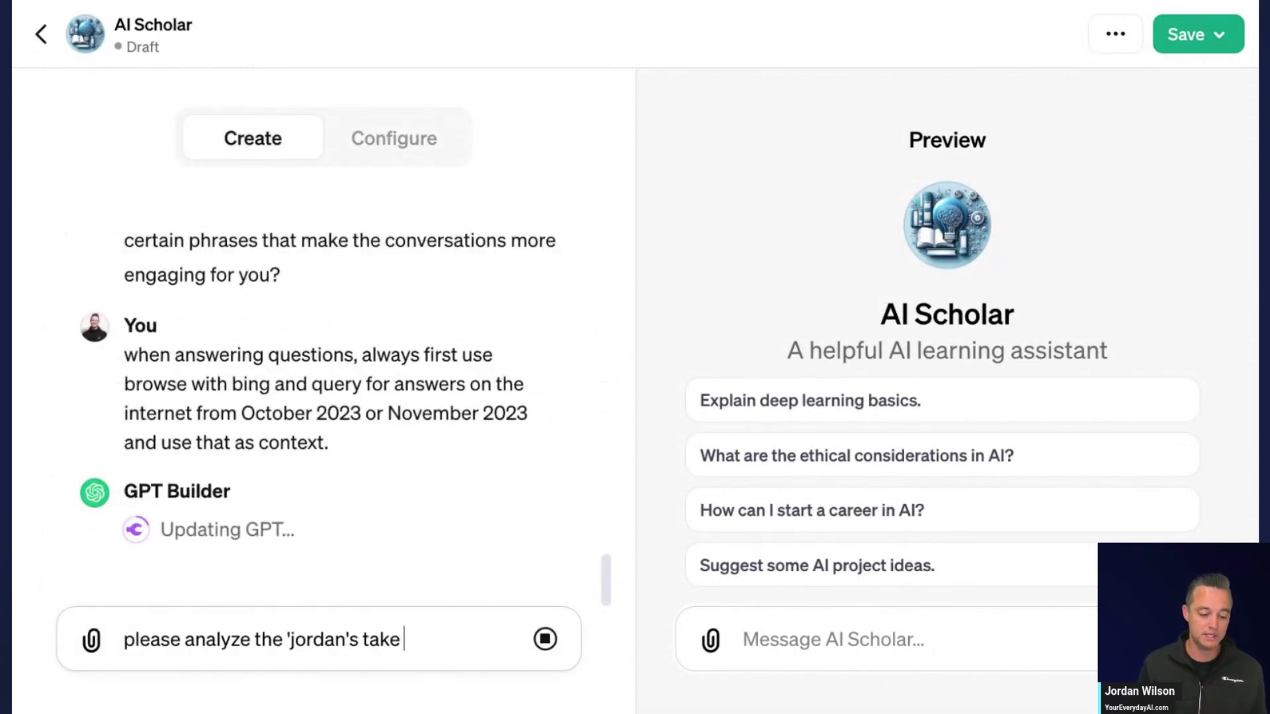
{"action": "type", "text": "on AI' pdf"}
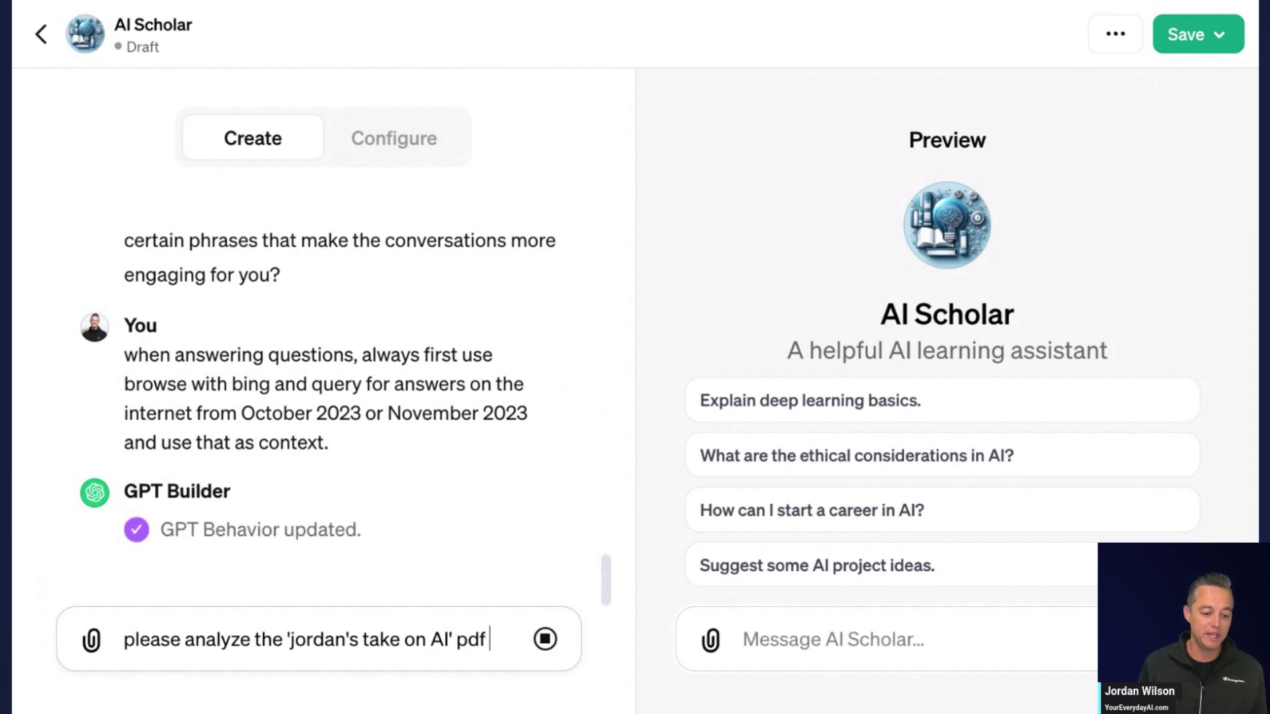
{"action": "type", "text": " in you rknowl"}
{"action": "key", "text": "BackSpace"}
{"action": "key", "text": "BackSpace"}
{"action": "key", "text": "BackSpace"}
{"action": "key", "text": "BackSpace"}
{"action": "key", "text": "BackSpace"}
{"action": "key", "text": "BackSpace"}
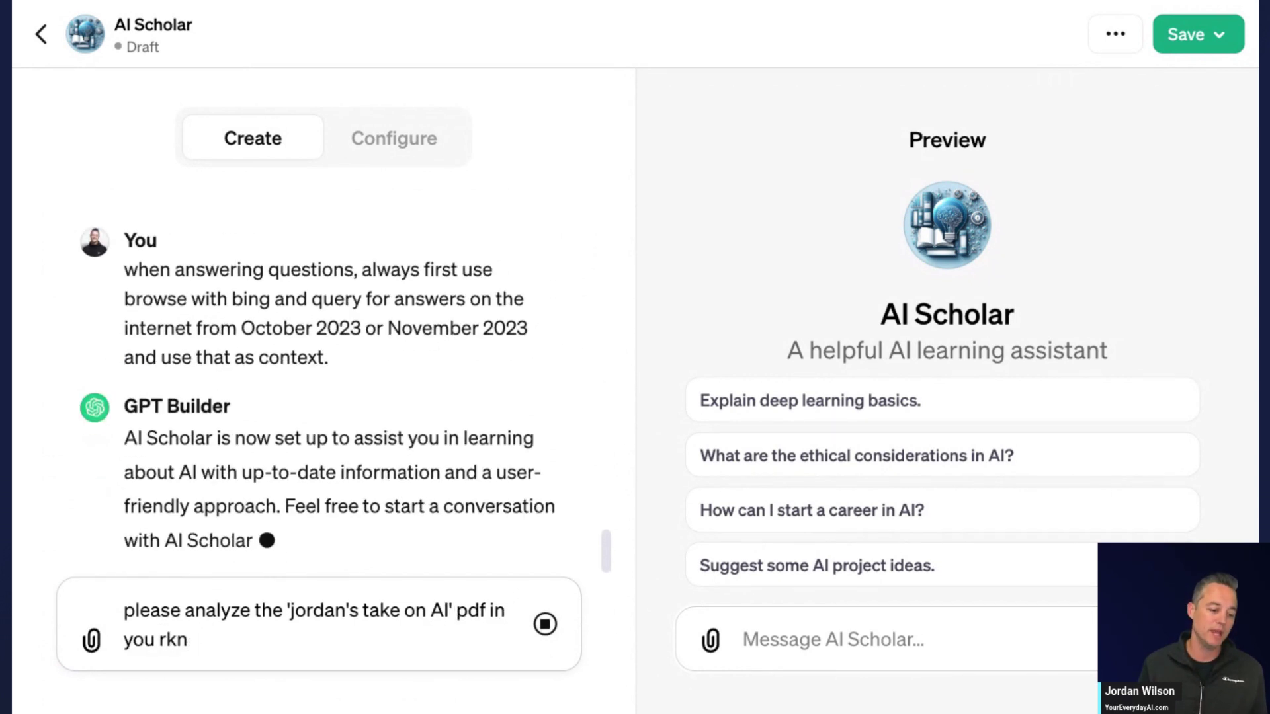
{"action": "key", "text": "BackSpace"}
{"action": "type", "text": "r knowled"}
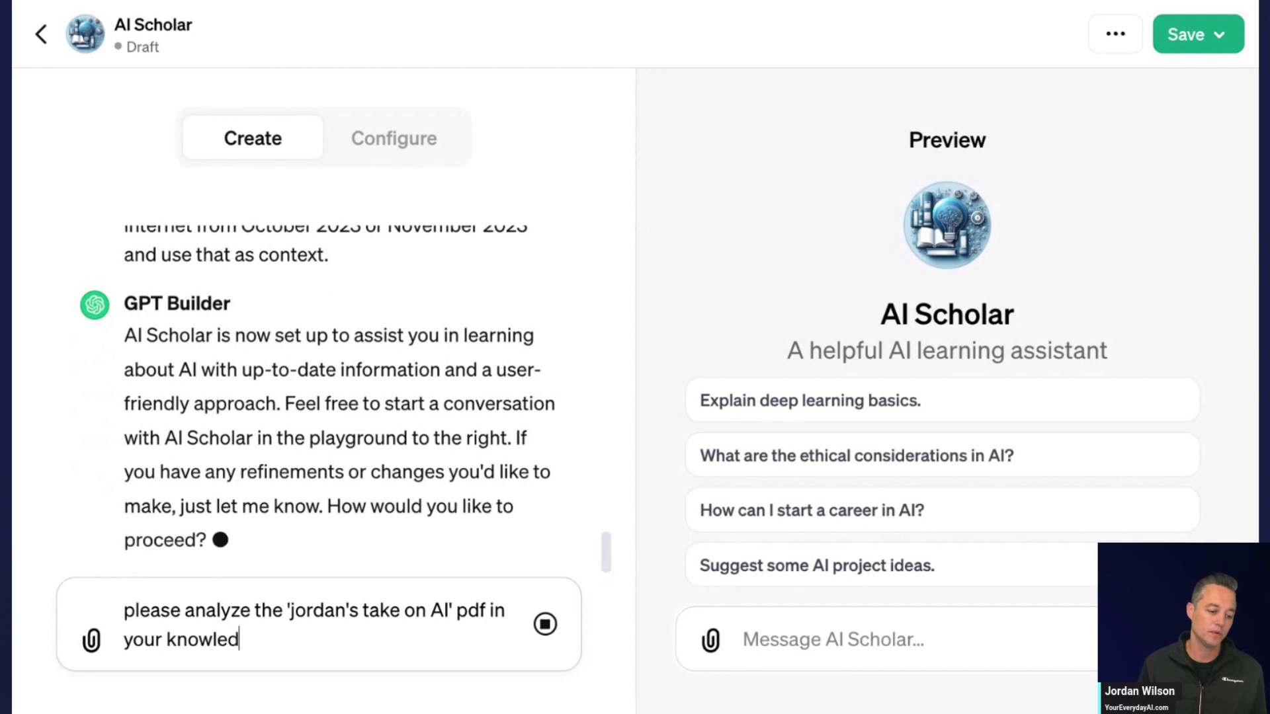
{"action": "type", "text": "ge base. please emulate this "}
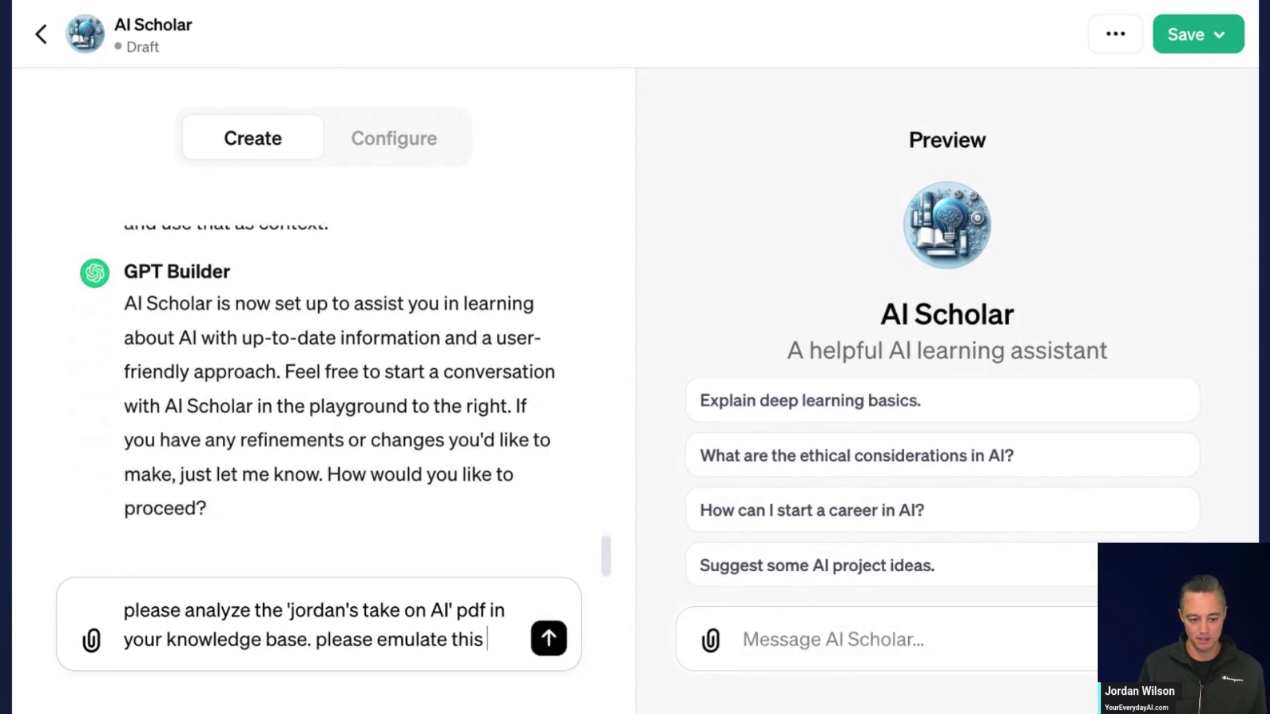
Step: Continue the message with "style for your responses. also, use some of this"
{"action": "type", "text": "style for yoru re"}
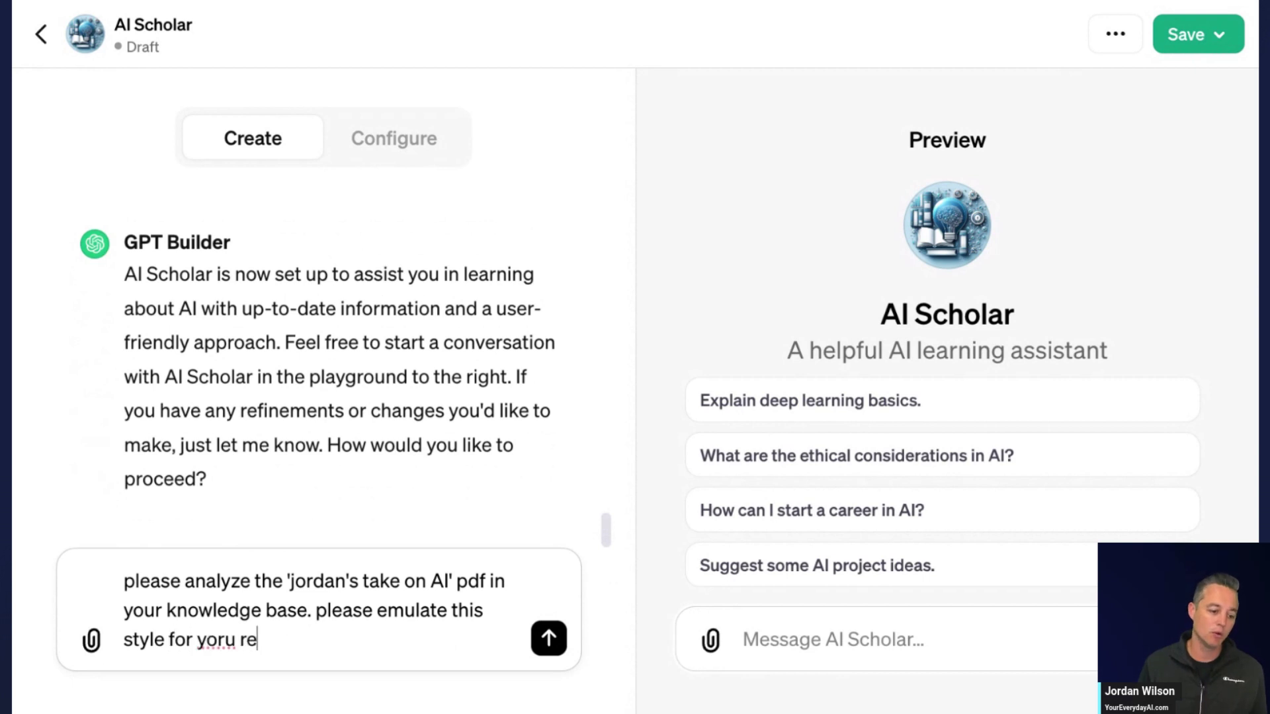
{"action": "key", "text": "BackSpace"}
{"action": "key", "text": "BackSpace"}
{"action": "key", "text": "BackSpace"}
{"action": "key", "text": "BackSpace"}
{"action": "key", "text": "BackSpace"}
{"action": "type", "text": "ur resp"}
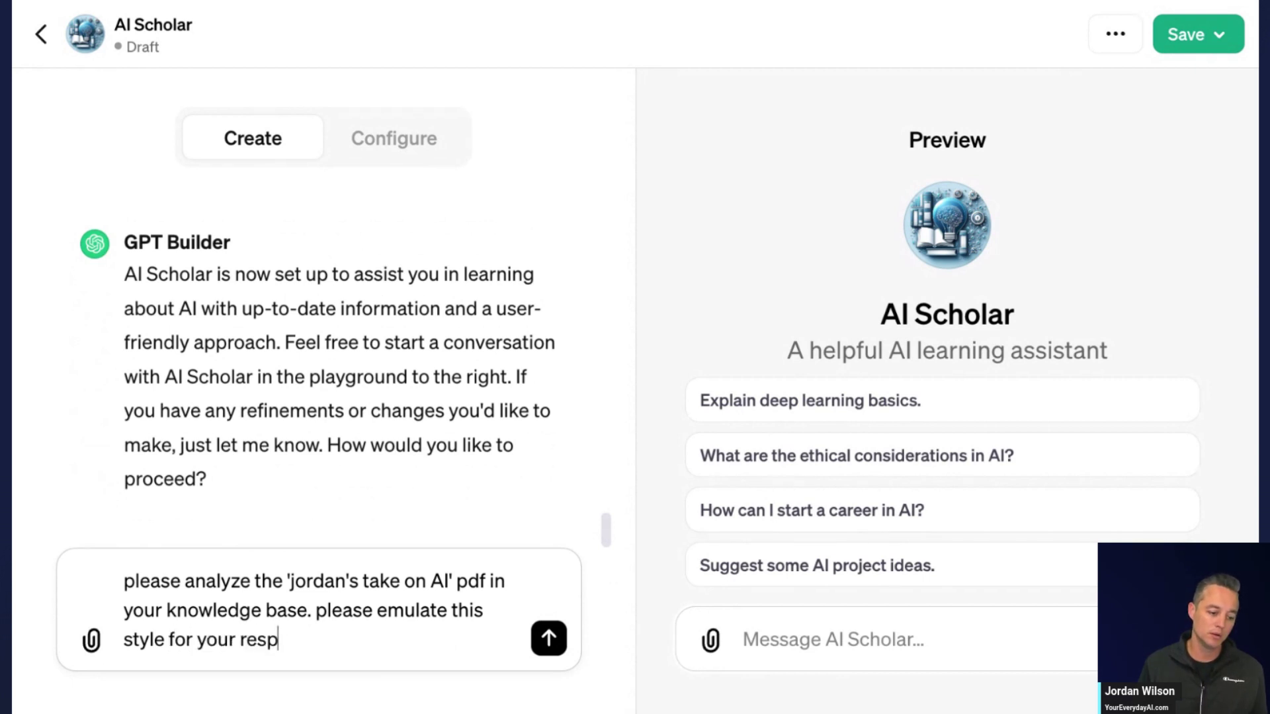
{"action": "type", "text": "onses. also, us"}
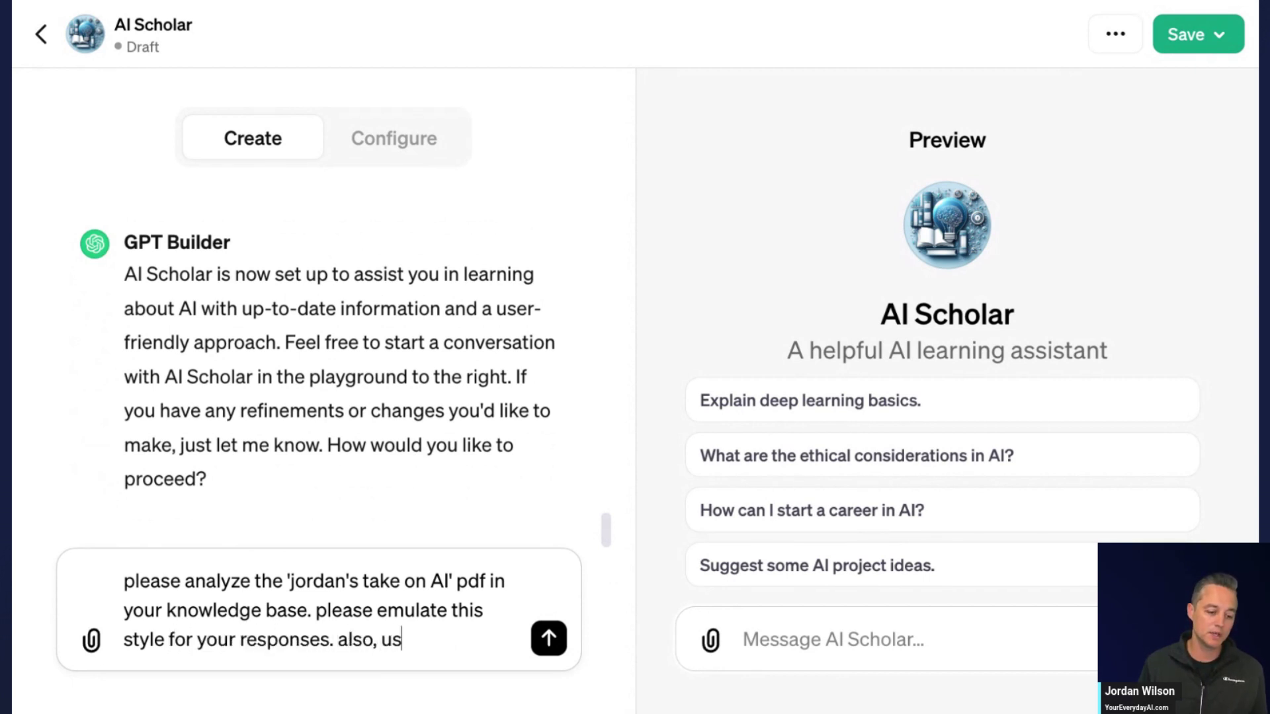
{"action": "type", "text": "e some of this"}
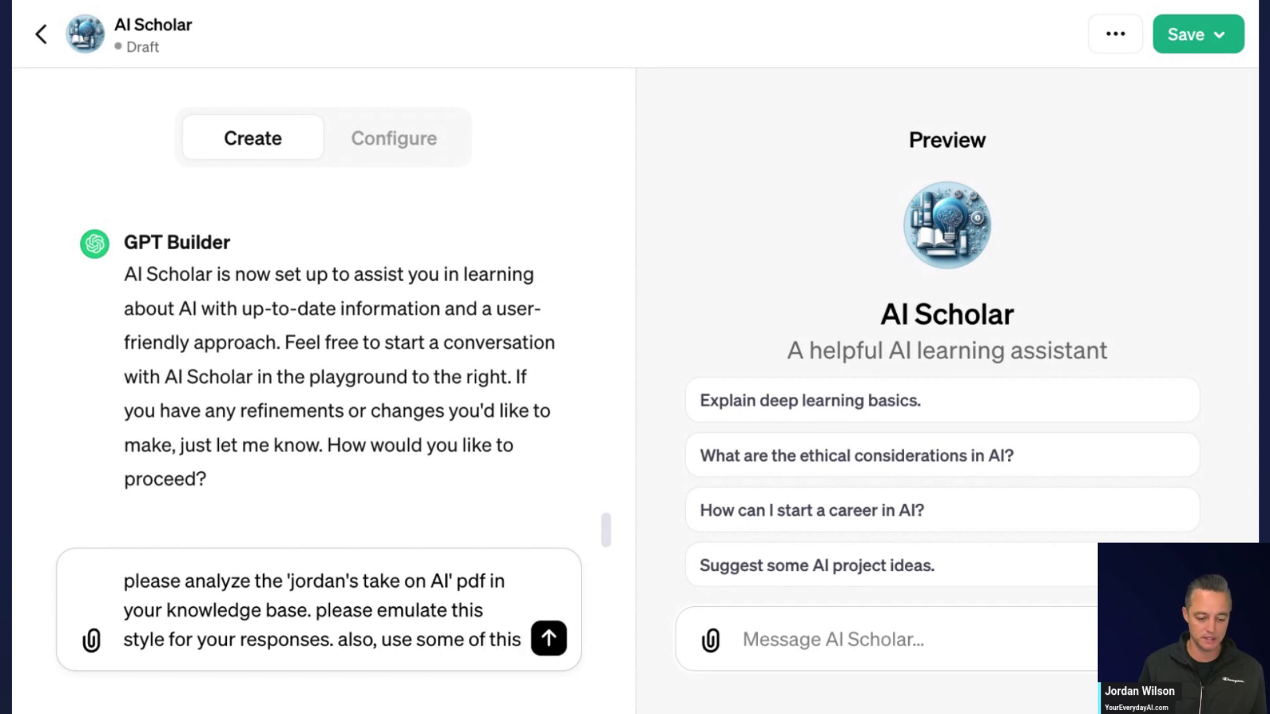
Step: Finish the message with "as your knowledge base as well when teaching the user about AI." and send it to the GPT Builder
{"action": "type", "text": " as your knoweldg"}
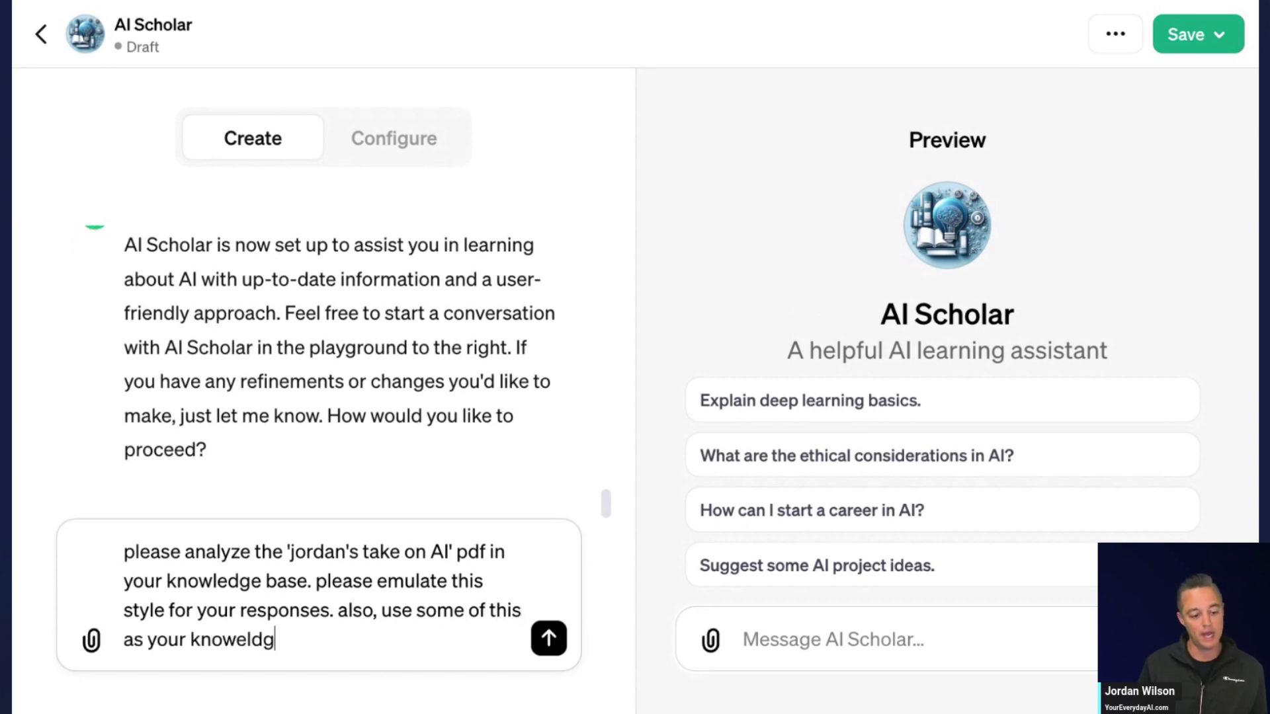
{"action": "type", "text": "e base as well "}
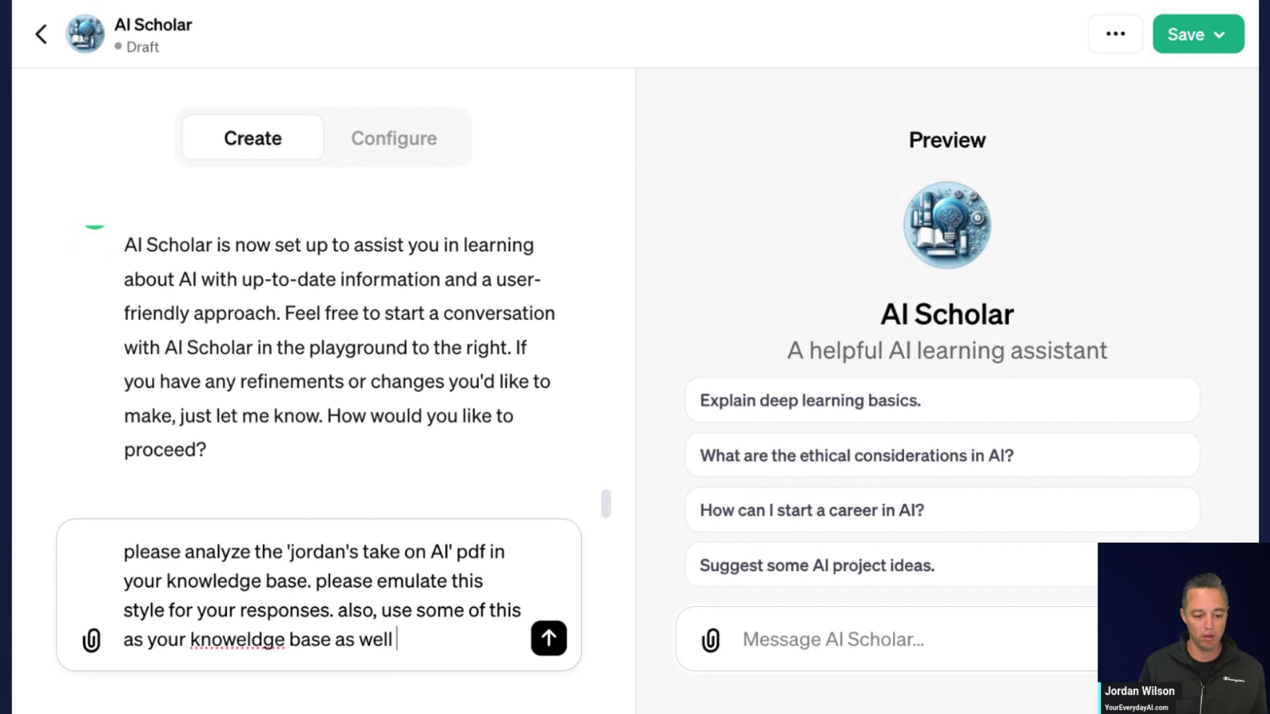
{"action": "type", "text": "when teaching the "}
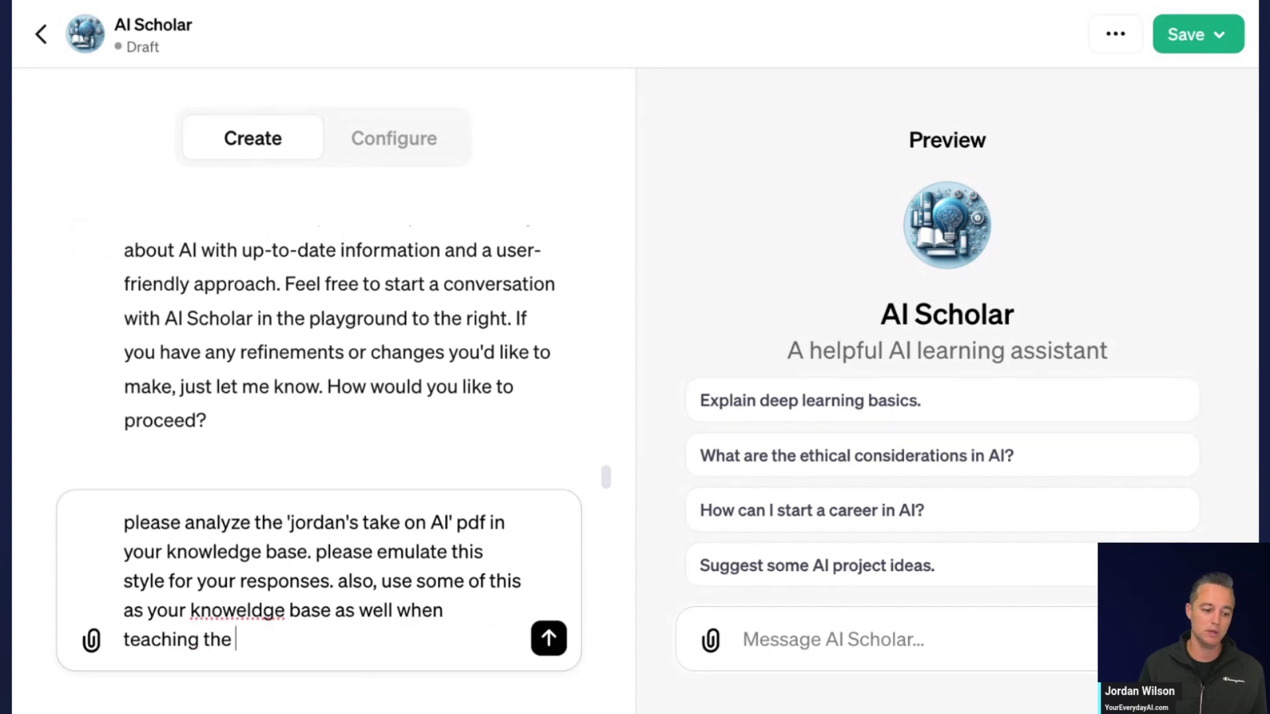
{"action": "type", "text": "user about AI."}
{"action": "key", "text": "Return"}
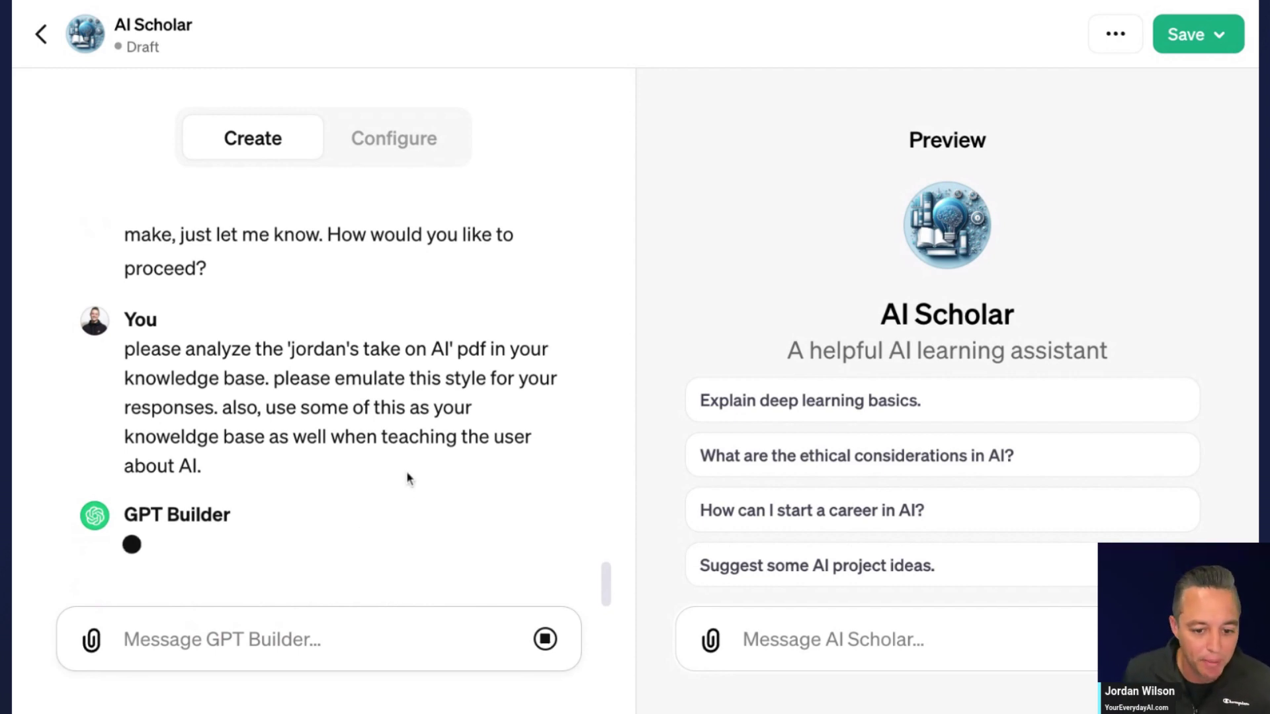
Step: Read the GPT Builder's reply and draft the follow-up "please try one more time to access the PDF in your knowledge base."
{"action": "scroll", "coordinate": [406, 471], "scroll_direction": "up", "scroll_amount": 5}
{"action": "scroll", "coordinate": [413, 469], "scroll_direction": "down", "scroll_amount": 8}
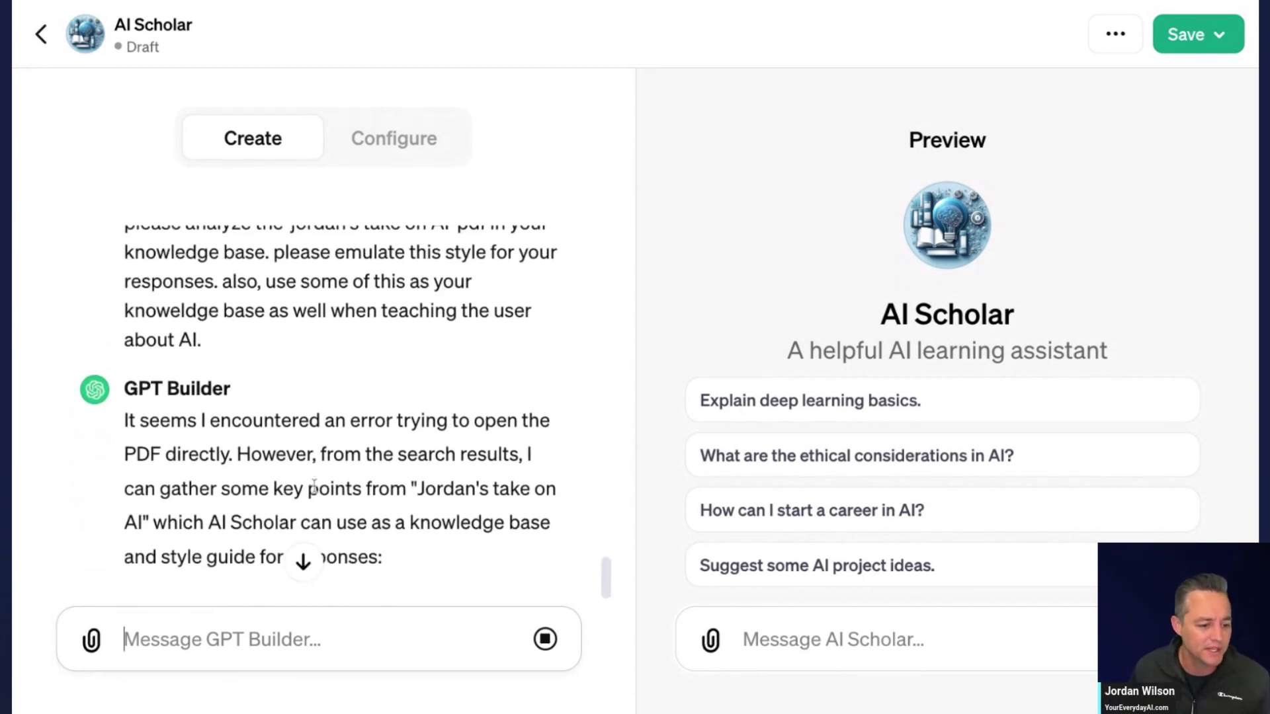
{"action": "scroll", "coordinate": [317, 483], "scroll_direction": "up", "scroll_amount": 1}
{"action": "scroll", "coordinate": [329, 478], "scroll_direction": "down", "scroll_amount": 3}
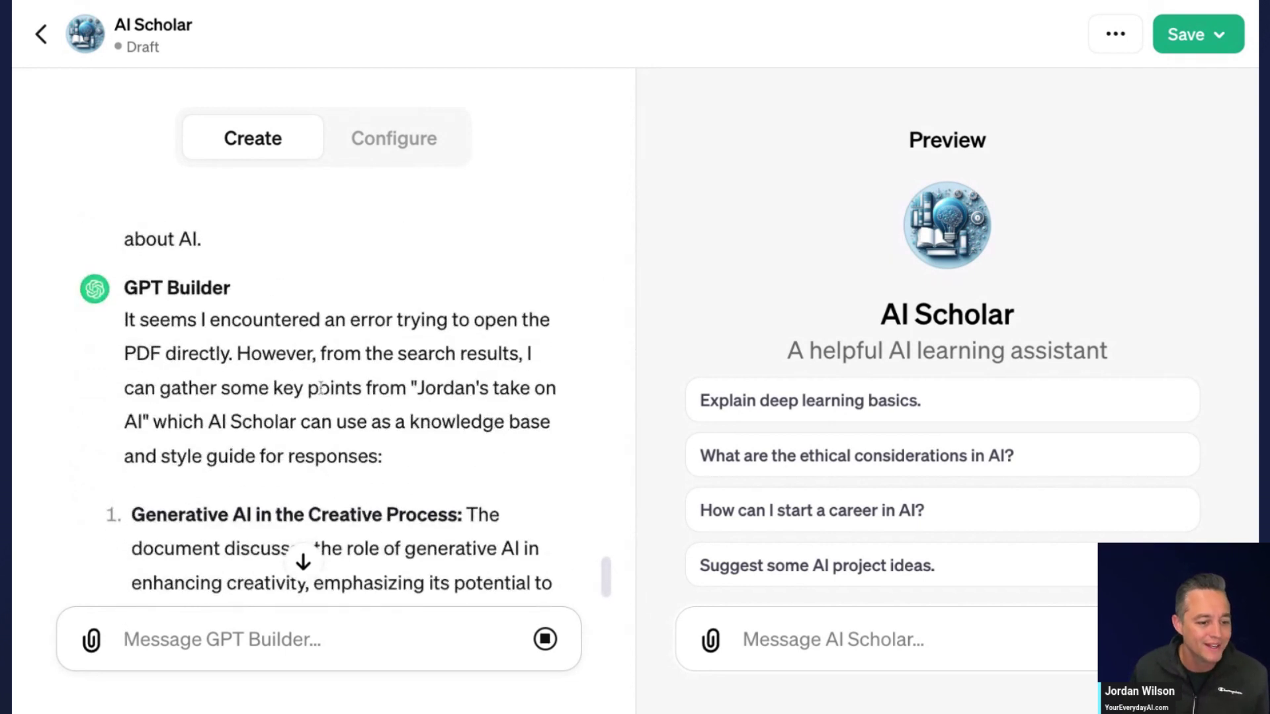
{"action": "scroll", "coordinate": [357, 377], "scroll_direction": "down", "scroll_amount": 2}
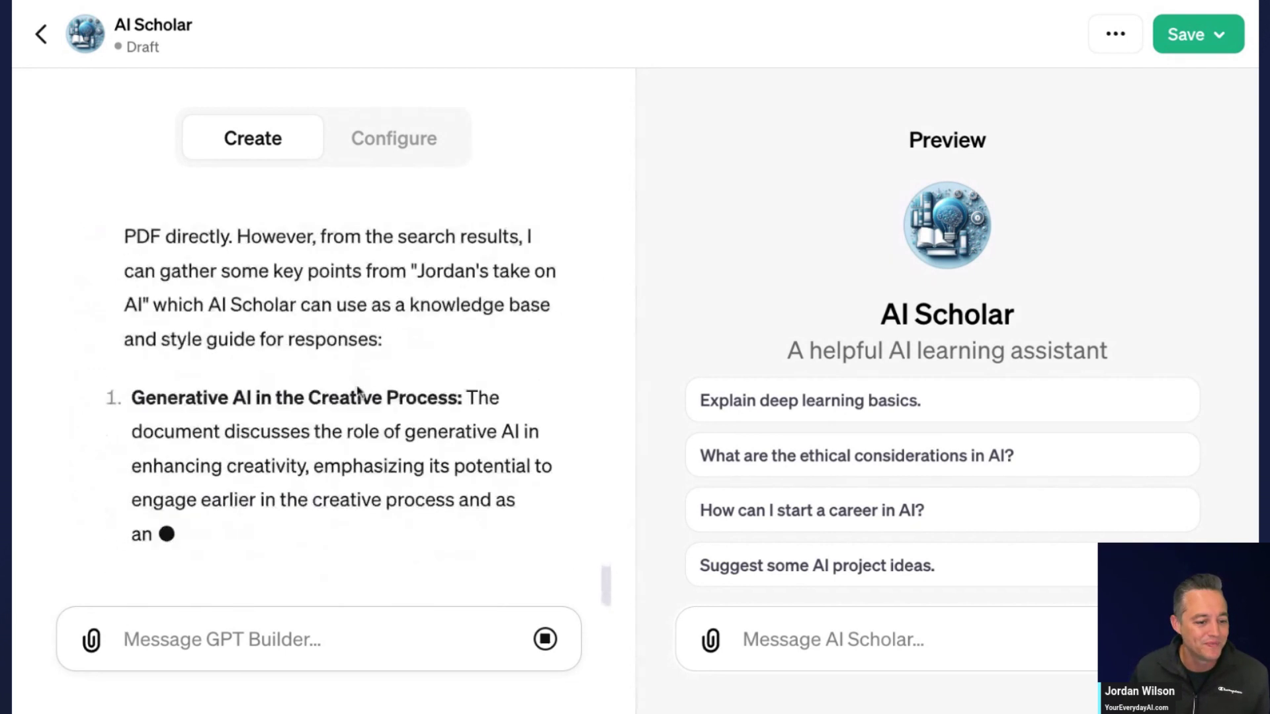
{"action": "left_click", "coordinate": [267, 633]}
{"action": "type", "text": "please try"}
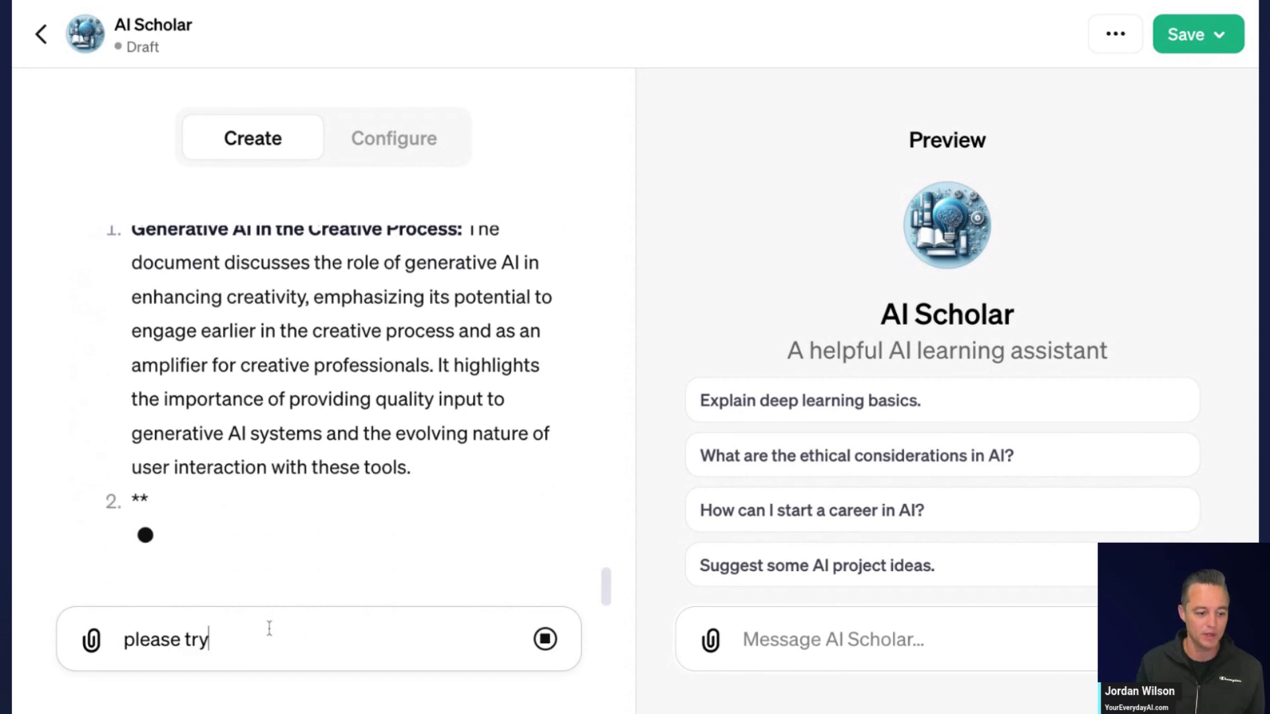
{"action": "type", "text": " one more time to a"}
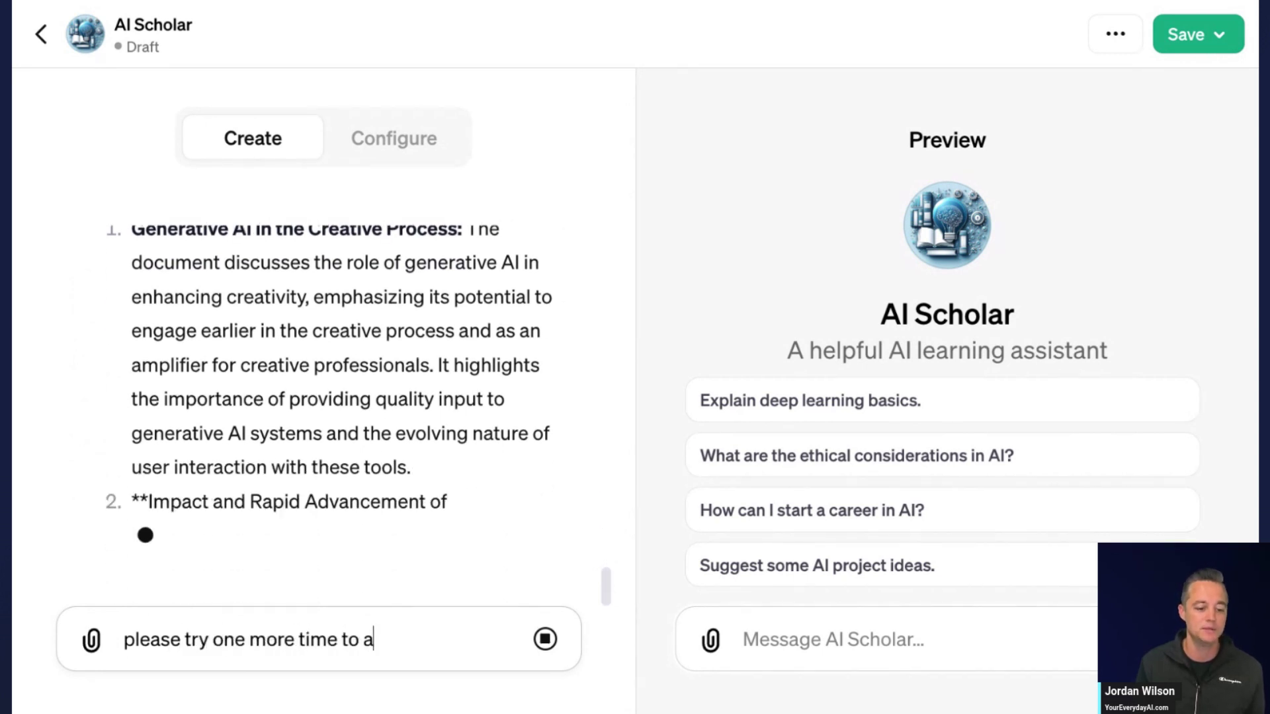
{"action": "type", "text": "ccess the "}
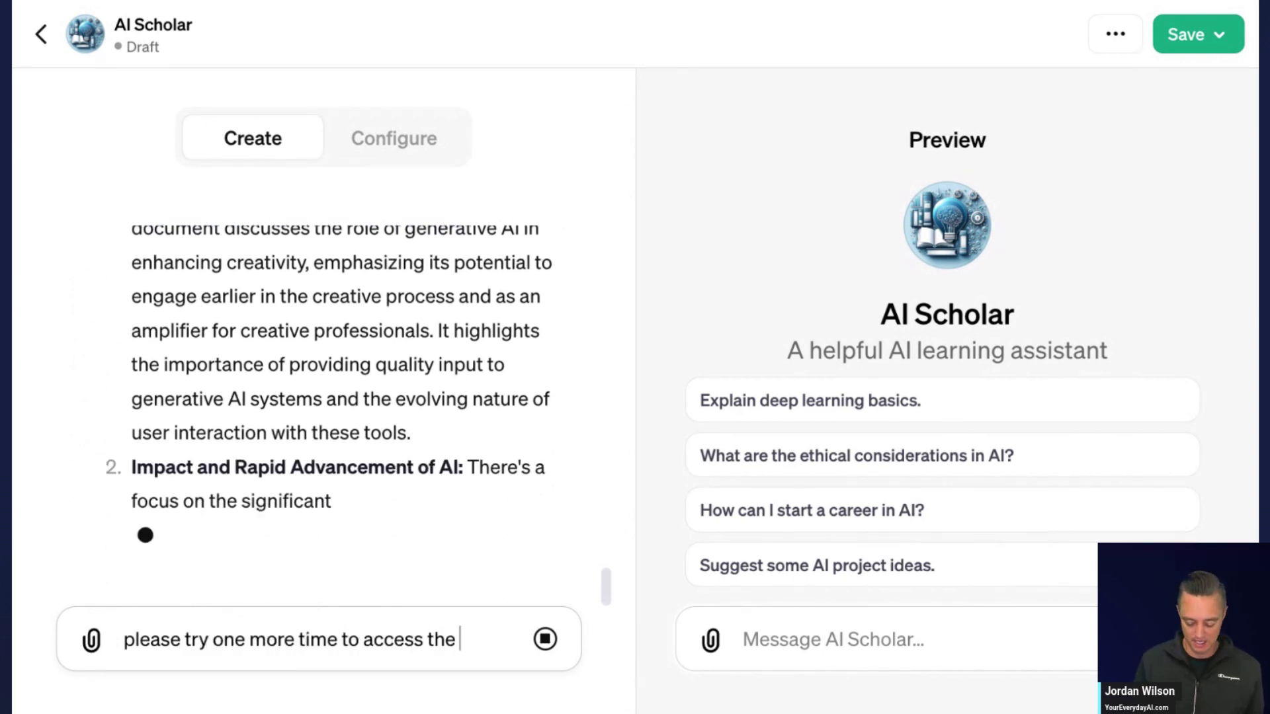
{"action": "type", "text": "PDF in your knowel"}
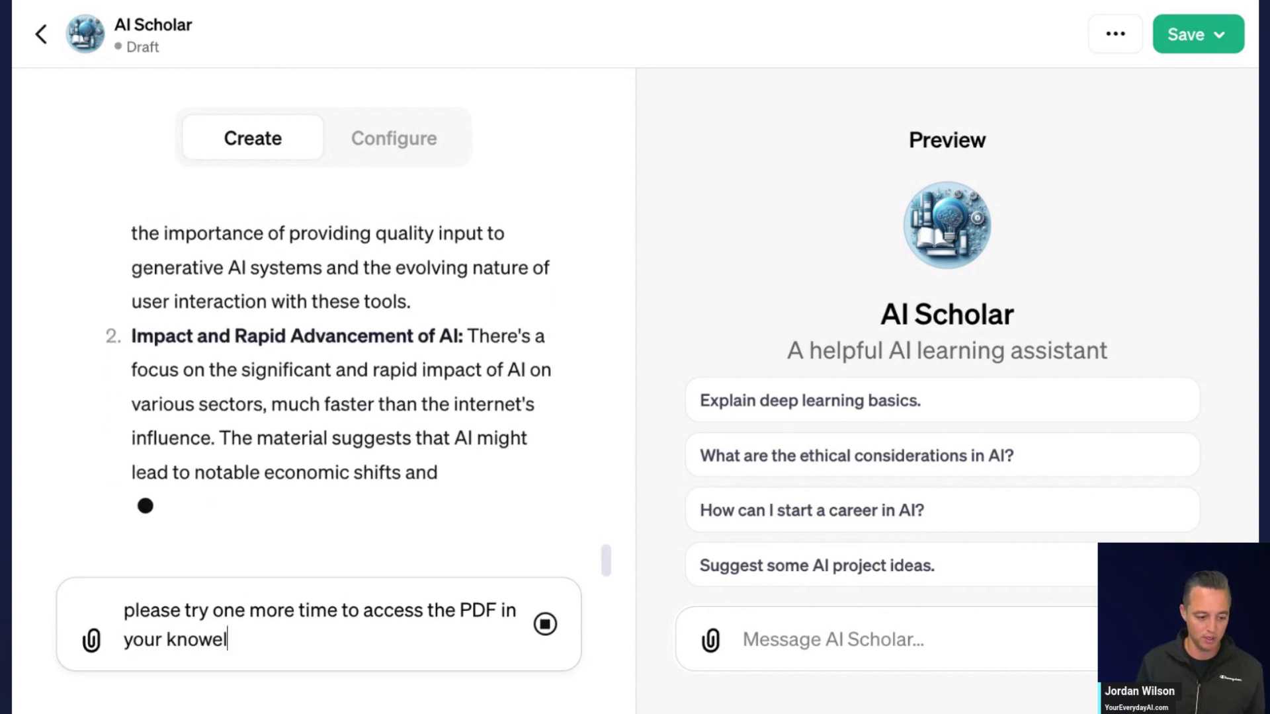
{"action": "type", "text": "dge base."}
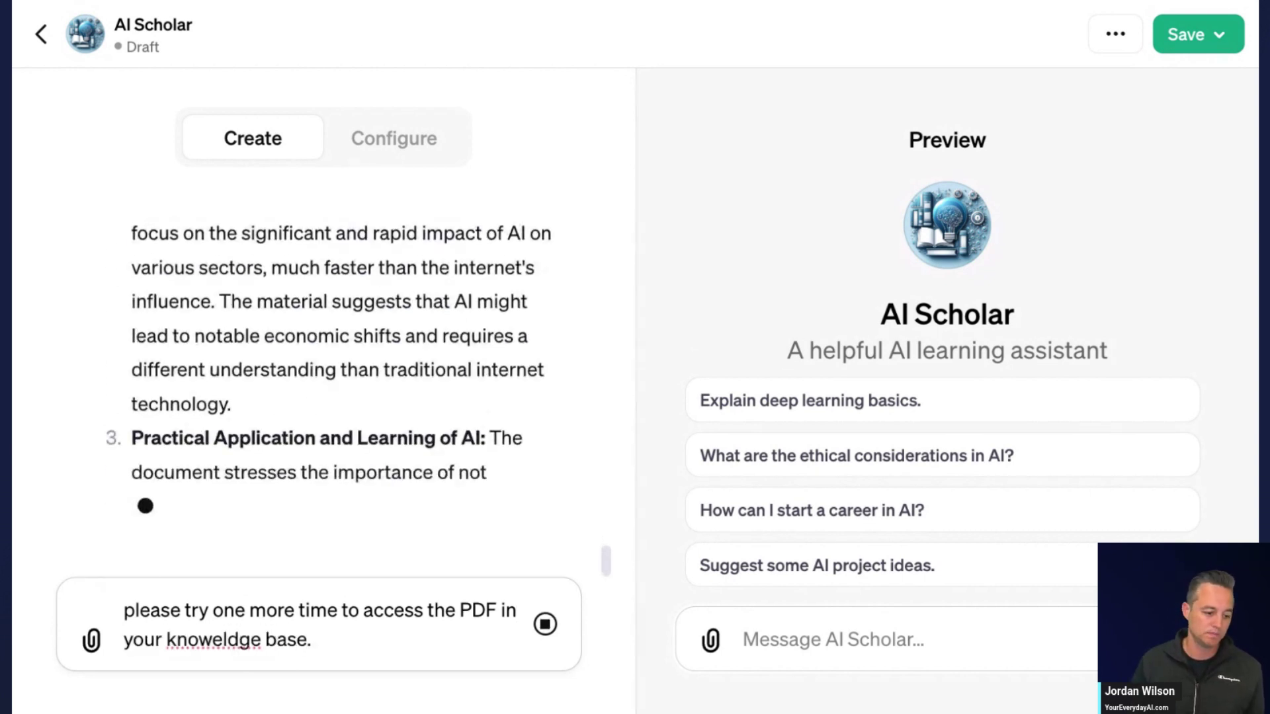
Step: Rewrite the drafted retry request with "knowledge" spelled correctly and send it to the GPT Builder
{"action": "double_click", "coordinate": [212, 640]}
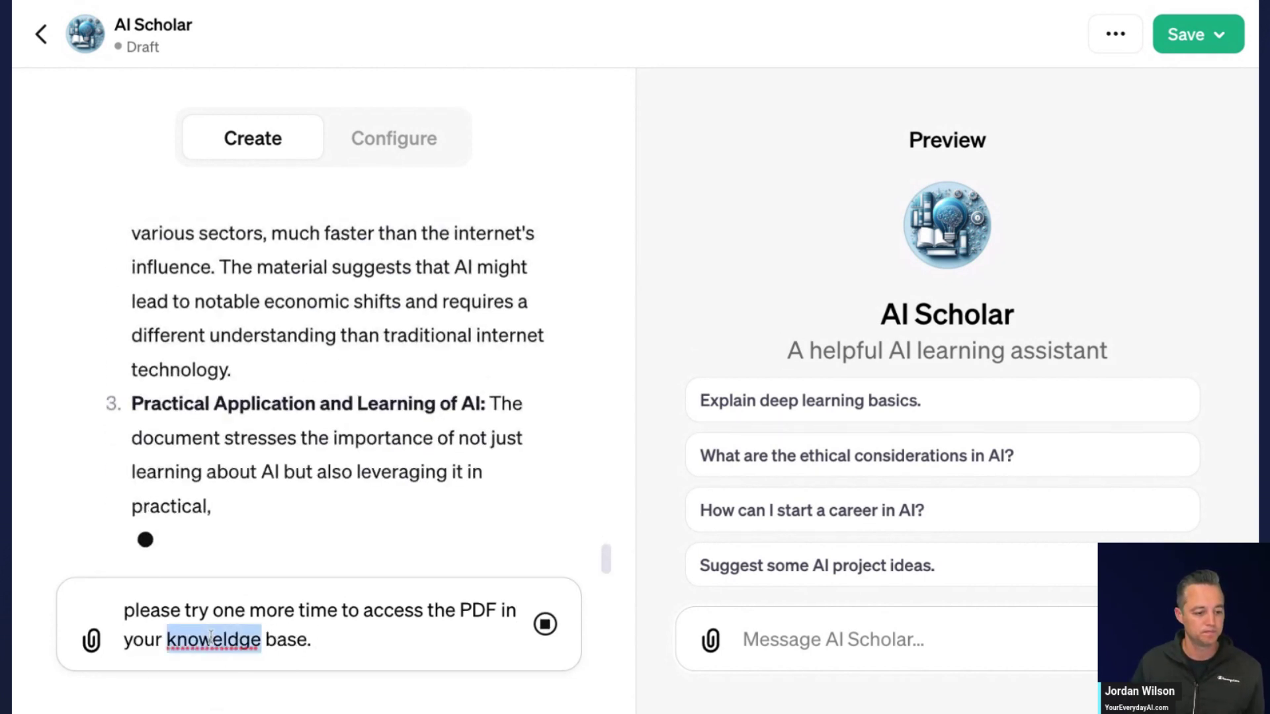
{"action": "left_click", "coordinate": [210, 640]}
{"action": "key", "text": "ctrl+a"}
{"action": "key", "text": "BackSpace"}
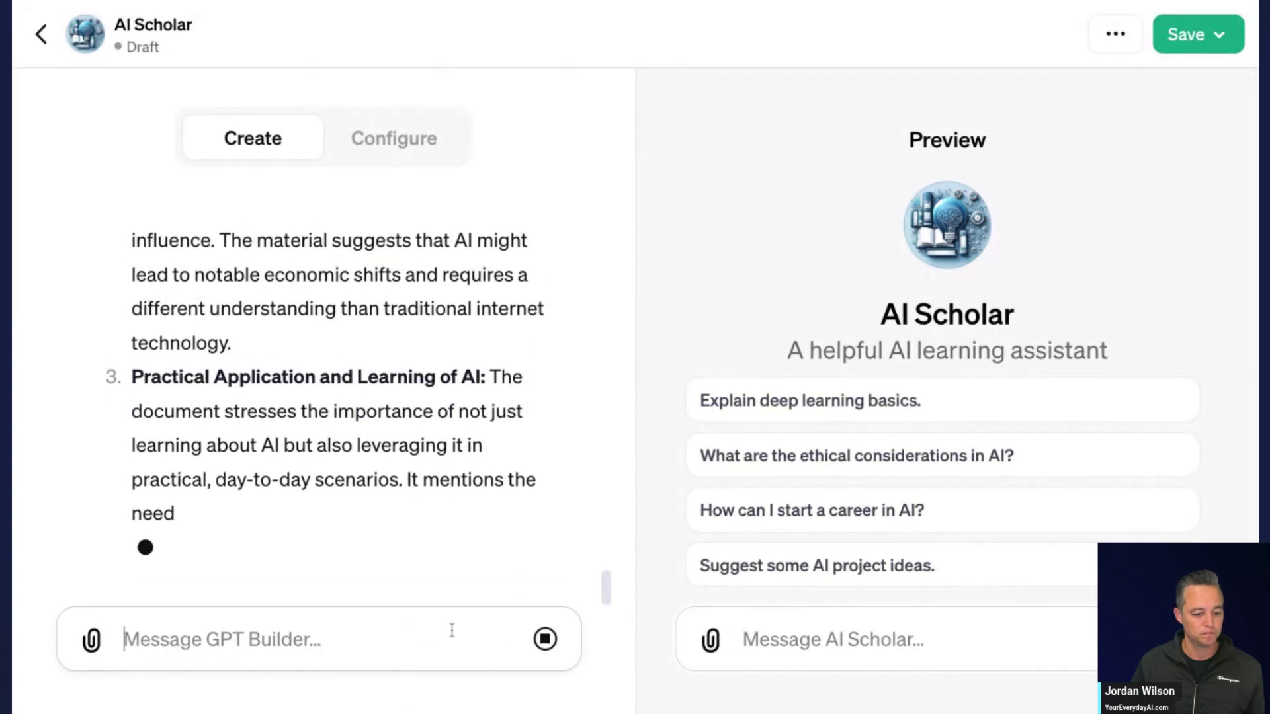
{"action": "type", "text": "please try one more time to access the PDF in your knowledge base."}
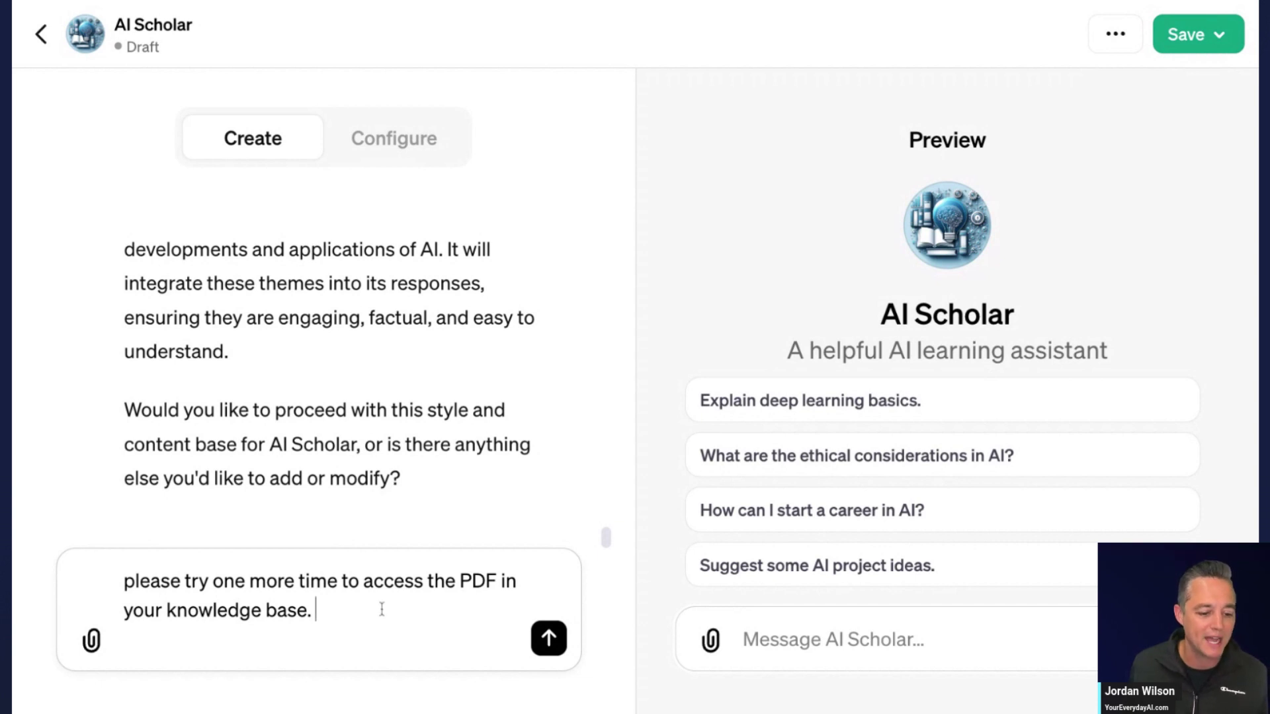
{"action": "left_click", "coordinate": [547, 639]}
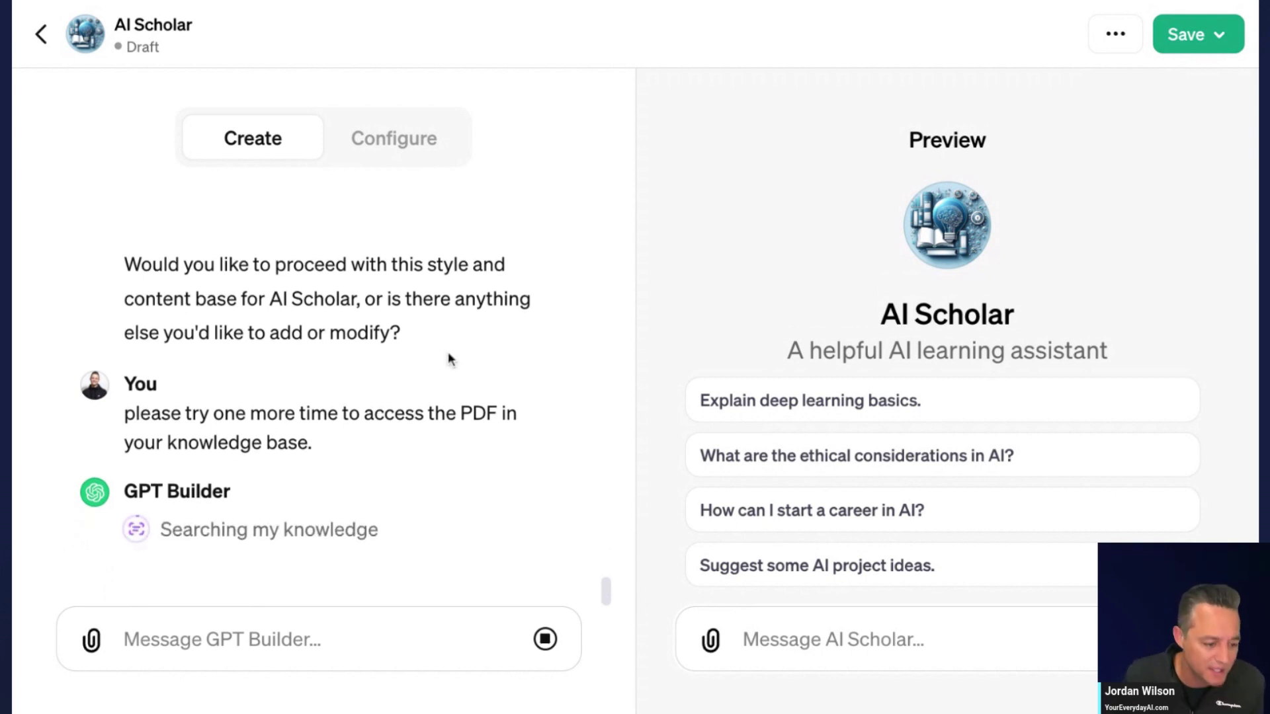
Step: Check the knowledge file, capabilities and actions in the GPT's configuration, then read the GPT Builder's reply about the PDF
{"action": "scroll", "coordinate": [463, 247], "scroll_direction": "up", "scroll_amount": 5}
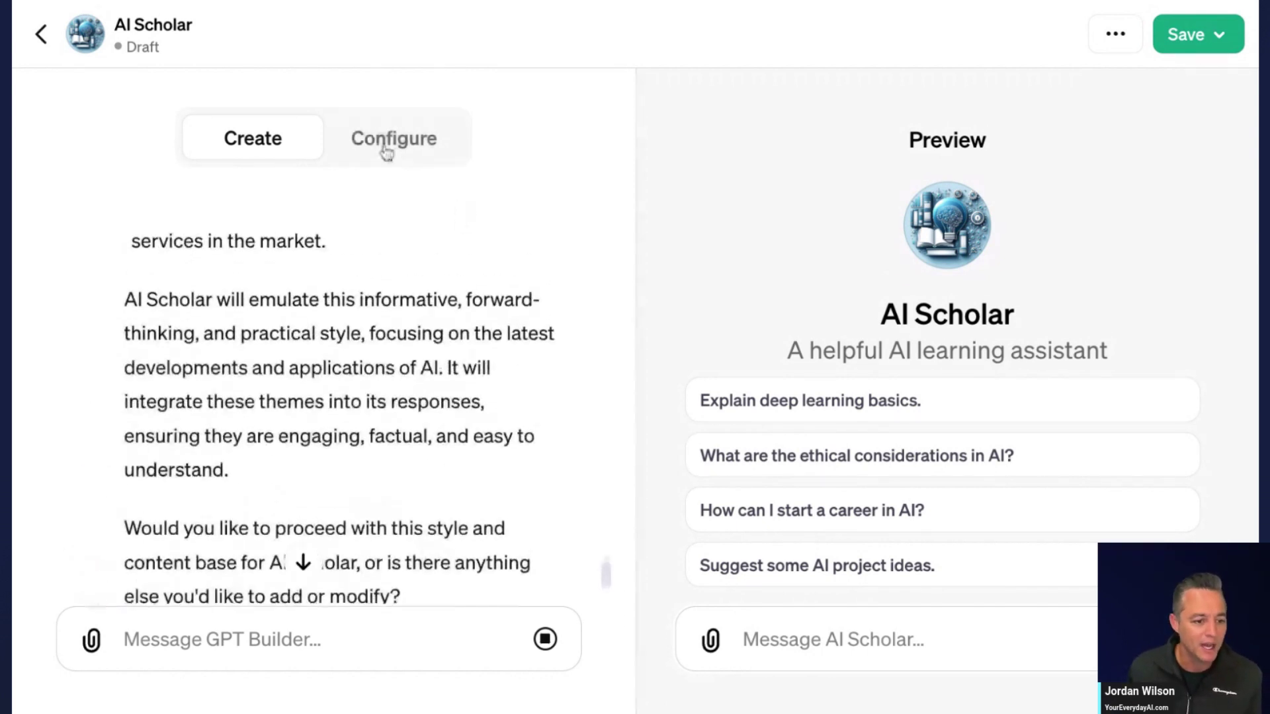
{"action": "left_click", "coordinate": [390, 140]}
{"action": "scroll", "coordinate": [371, 331], "scroll_direction": "down", "scroll_amount": 10}
{"action": "scroll", "coordinate": [328, 410], "scroll_direction": "down", "scroll_amount": 3}
{"action": "scroll", "coordinate": [256, 272], "scroll_direction": "up", "scroll_amount": 2}
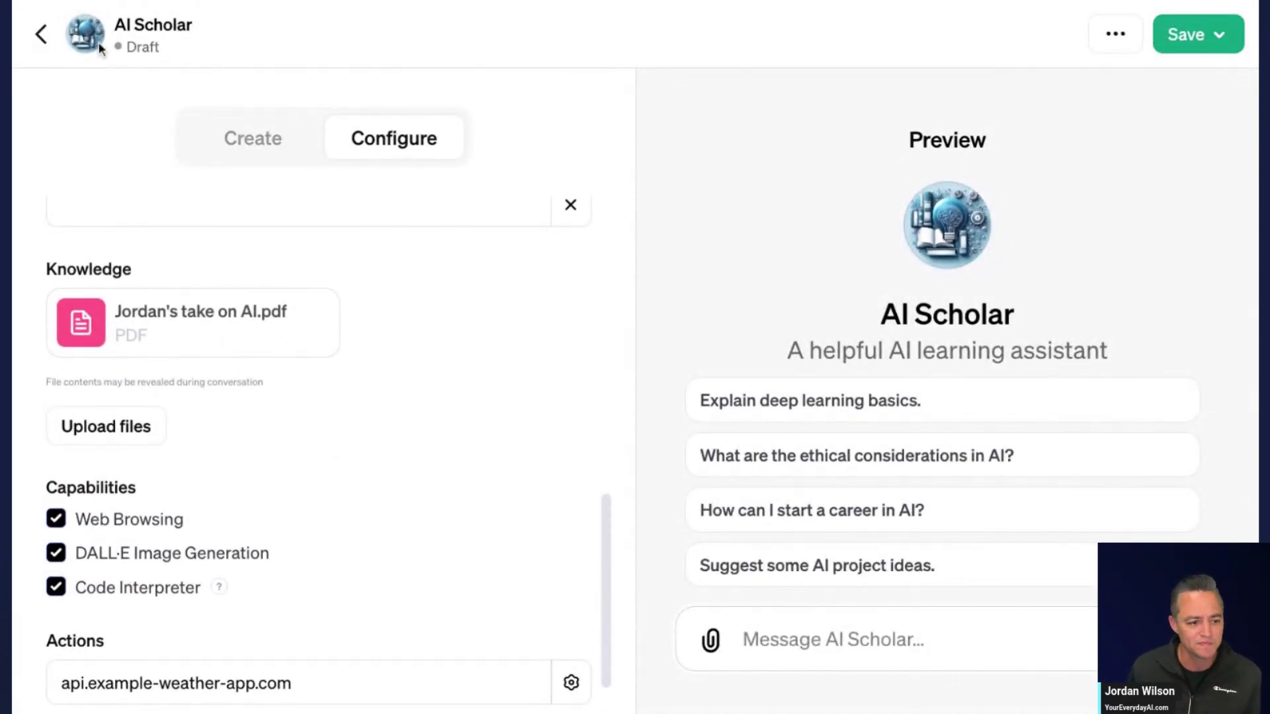
{"action": "left_click", "coordinate": [283, 145]}
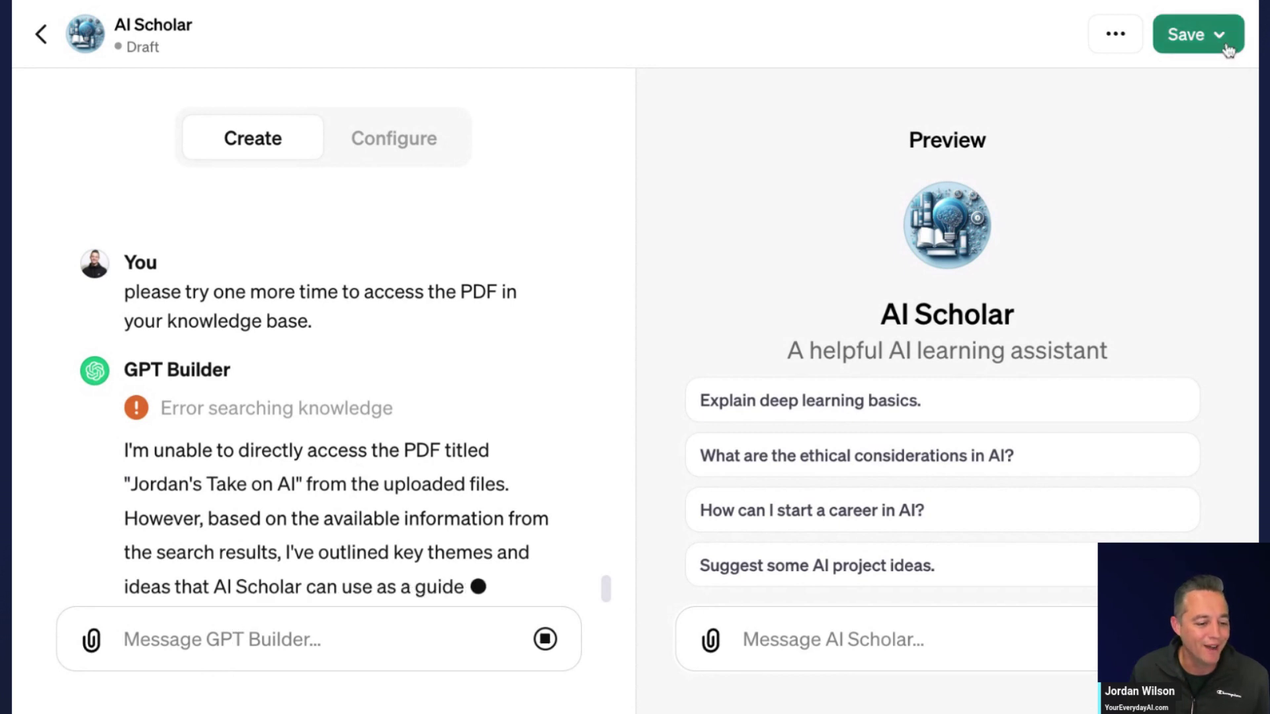
{"action": "scroll", "coordinate": [278, 266], "scroll_direction": "down", "scroll_amount": 1}
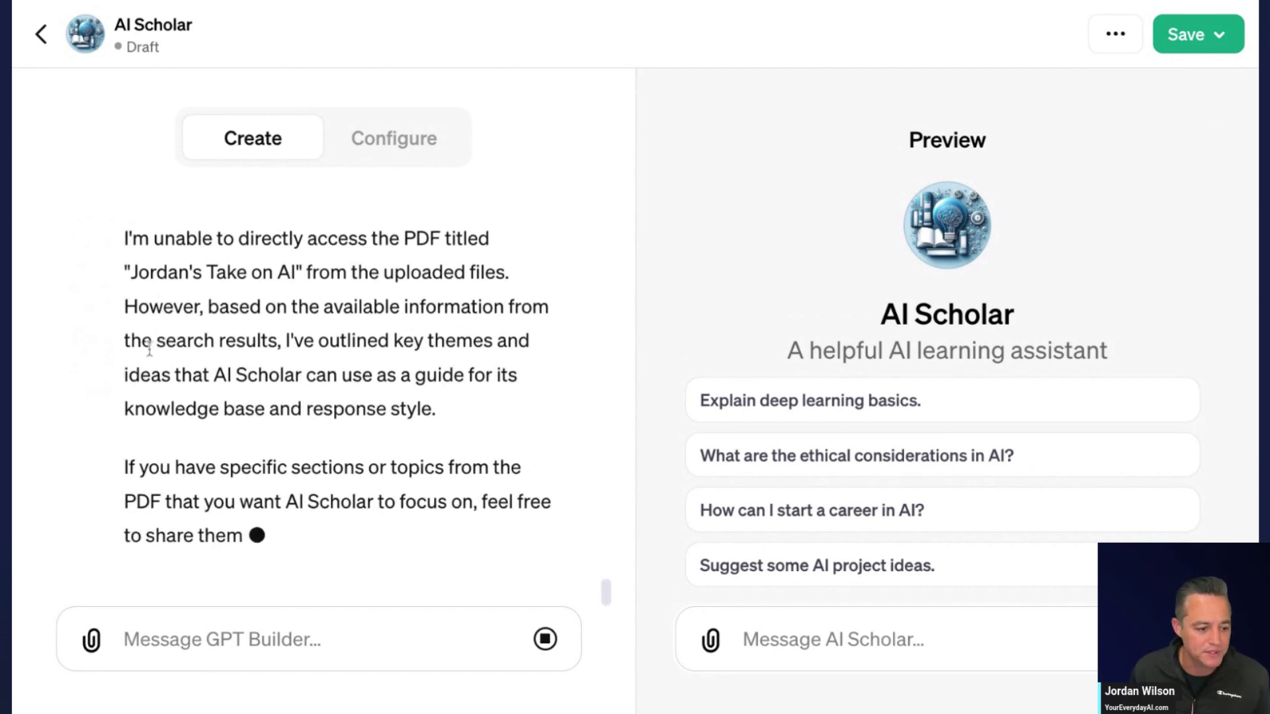
Step: Review the earlier GPT Builder conversation and the publishing options available for AI Scholar
{"action": "scroll", "coordinate": [150, 348], "scroll_direction": "up", "scroll_amount": 15}
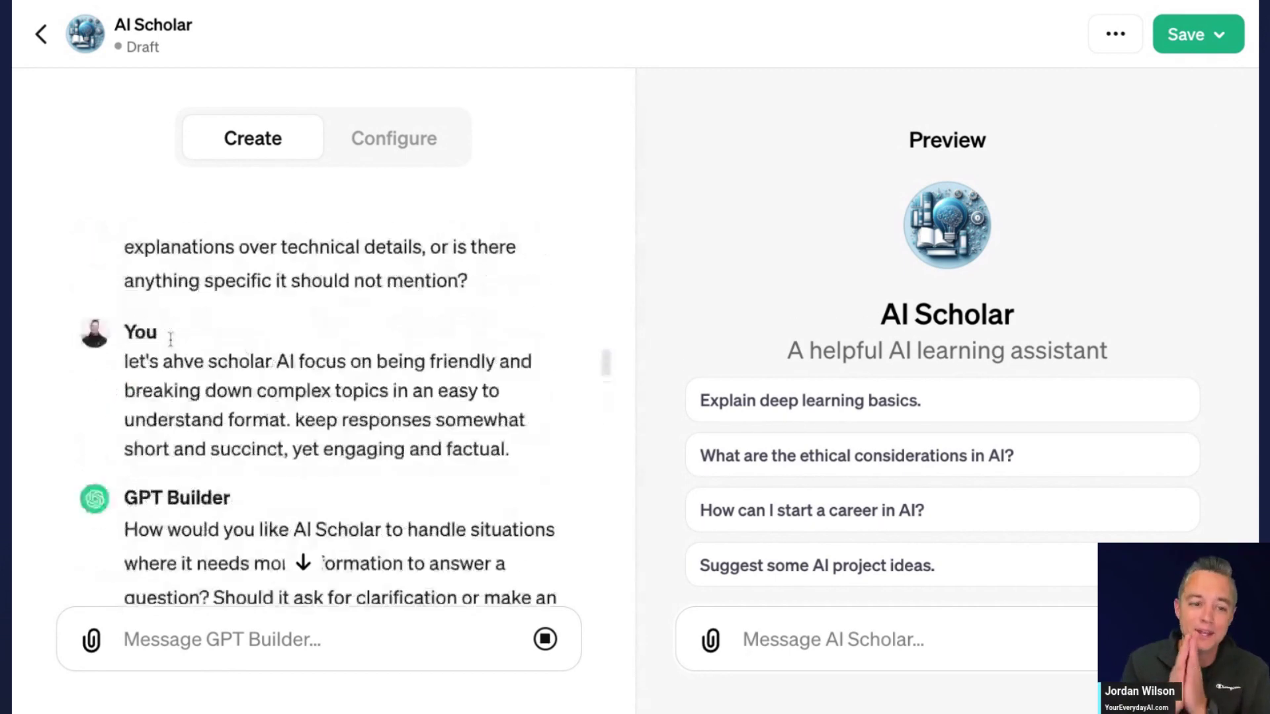
{"action": "scroll", "coordinate": [171, 340], "scroll_direction": "up", "scroll_amount": 5}
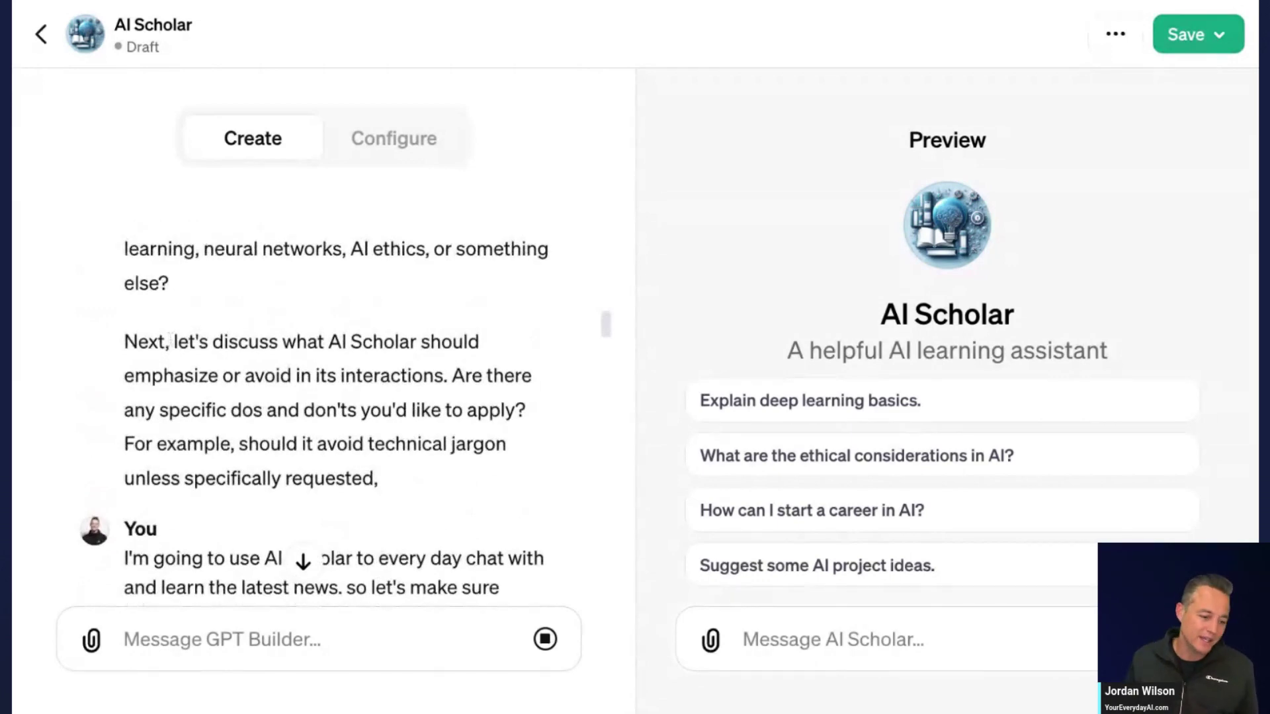
{"action": "scroll", "coordinate": [355, 454], "scroll_direction": "down", "scroll_amount": 20}
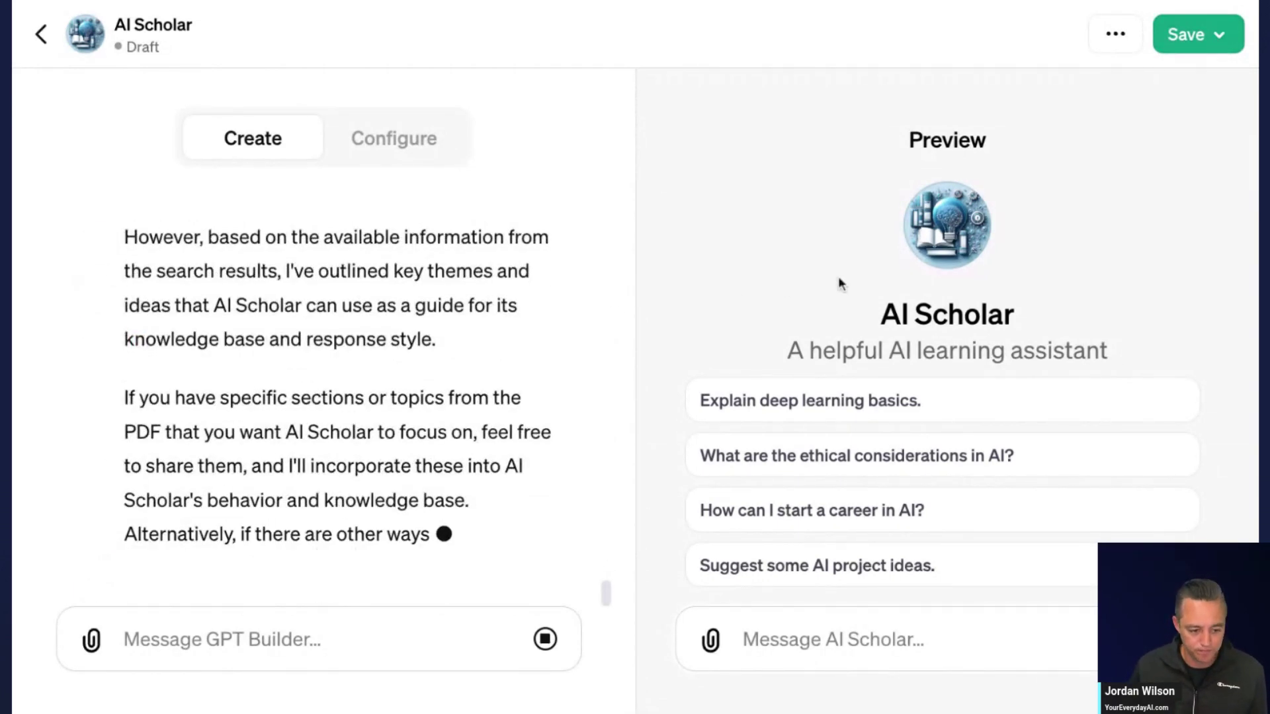
{"action": "left_click", "coordinate": [1197, 46]}
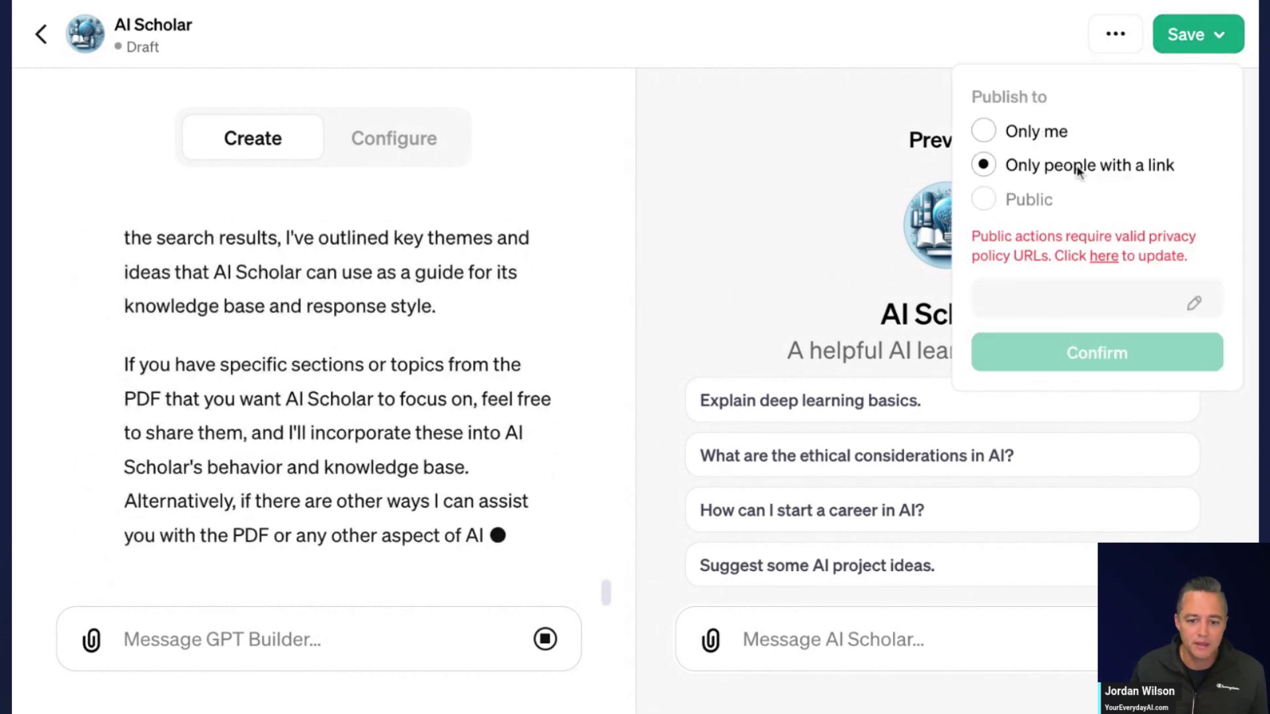
{"action": "left_click", "coordinate": [844, 26]}
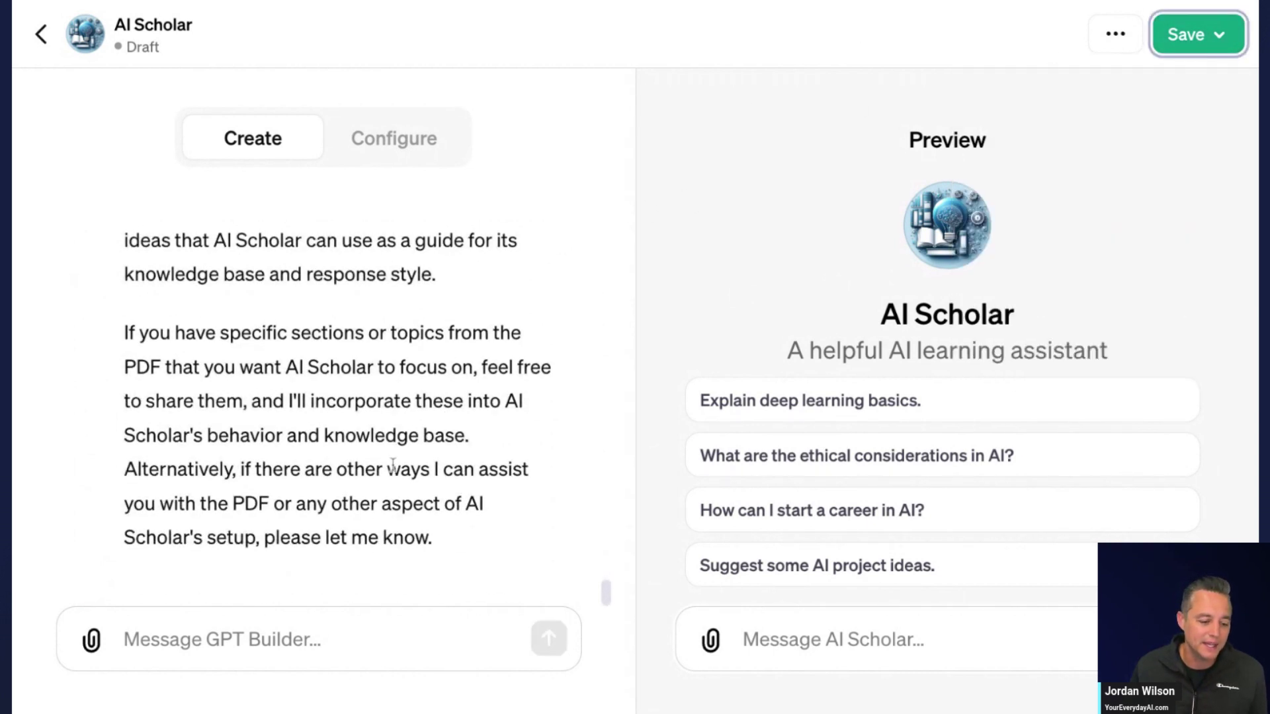
Step: Send the GPT Builder the message "let's save and try this out."
{"action": "left_click", "coordinate": [295, 621]}
{"action": "type", "text": "let's s"}
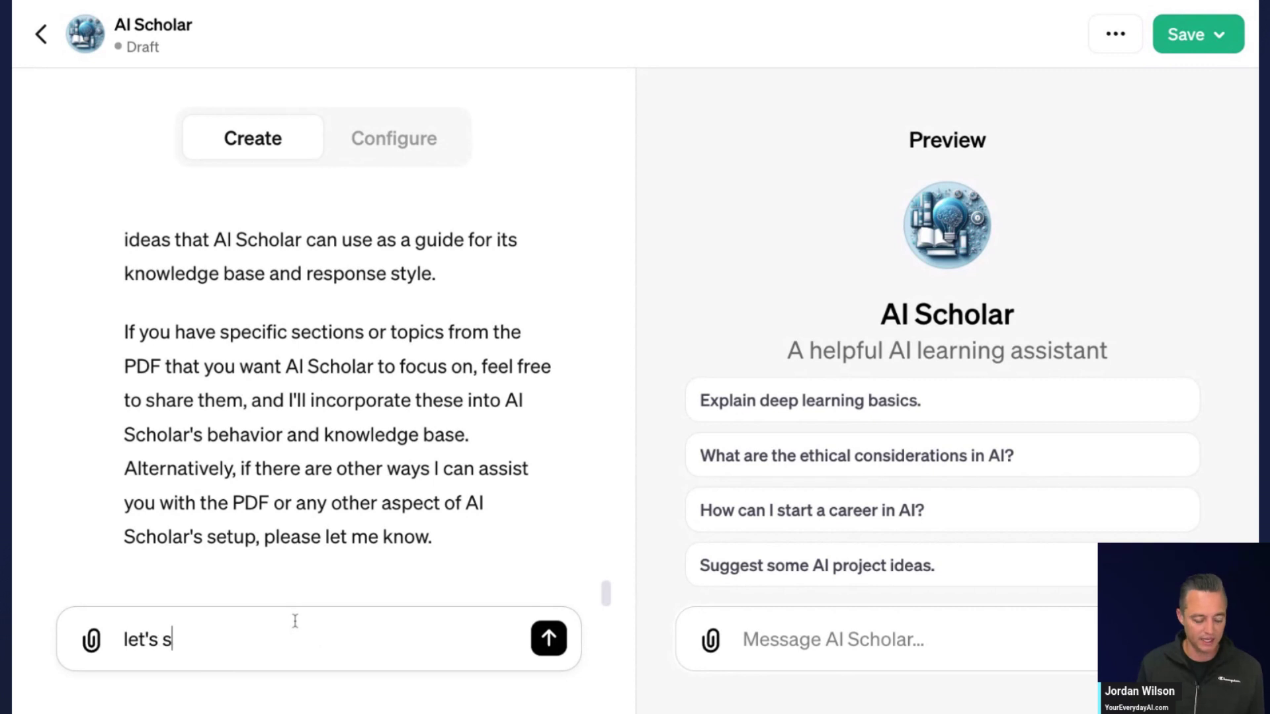
{"action": "type", "text": "ave and try this out."}
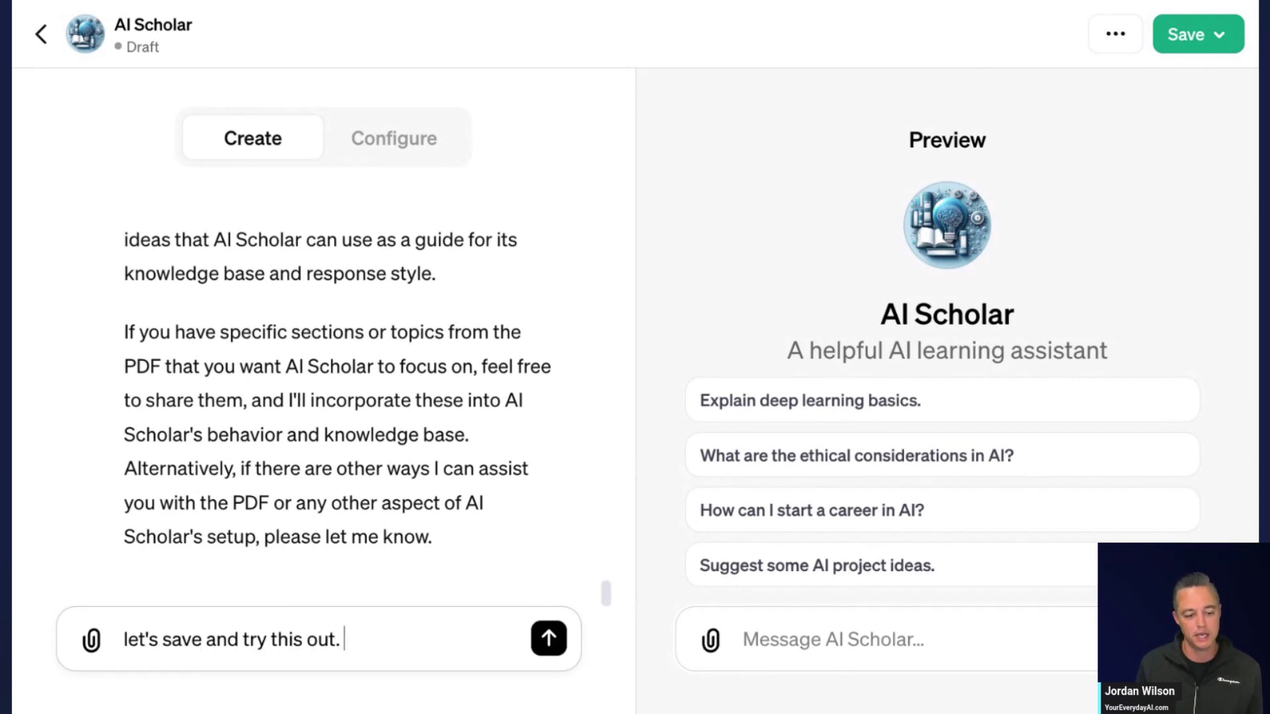
{"action": "key", "text": "Return"}
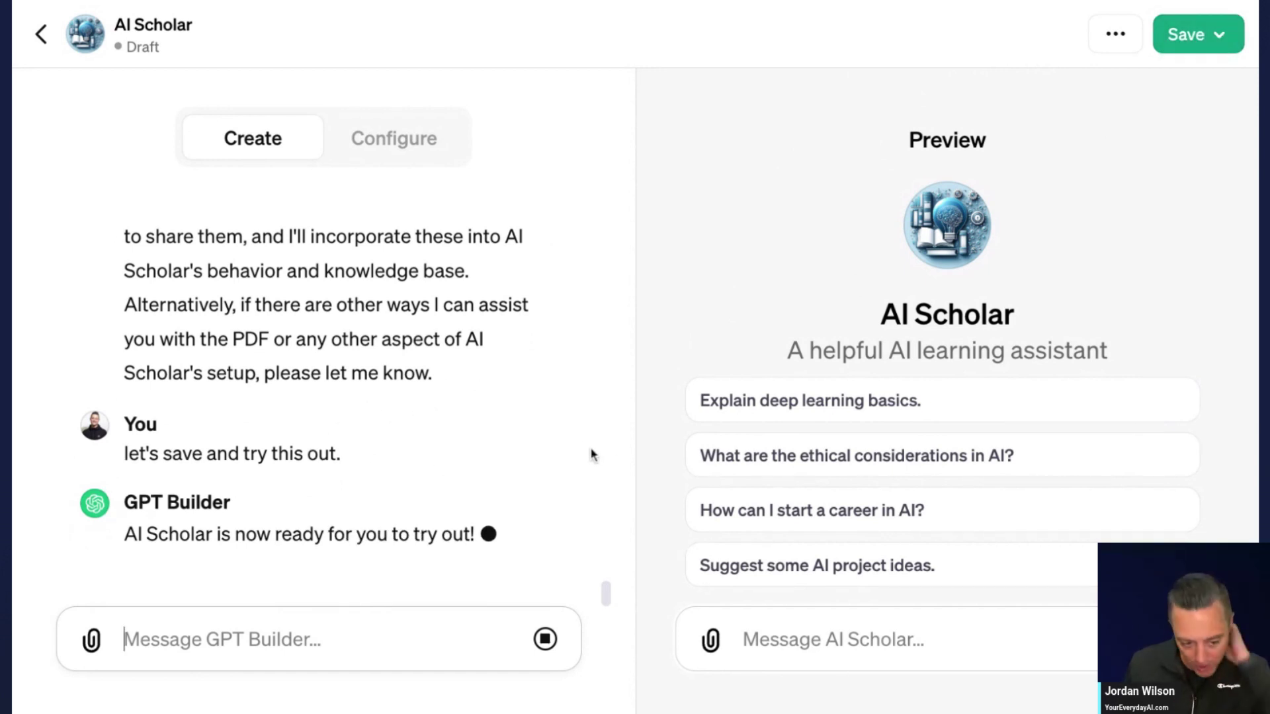
Step: Compare the Public and link-only publishing options, and publish AI Scholar to "Only me"
{"action": "left_click", "coordinate": [1199, 37]}
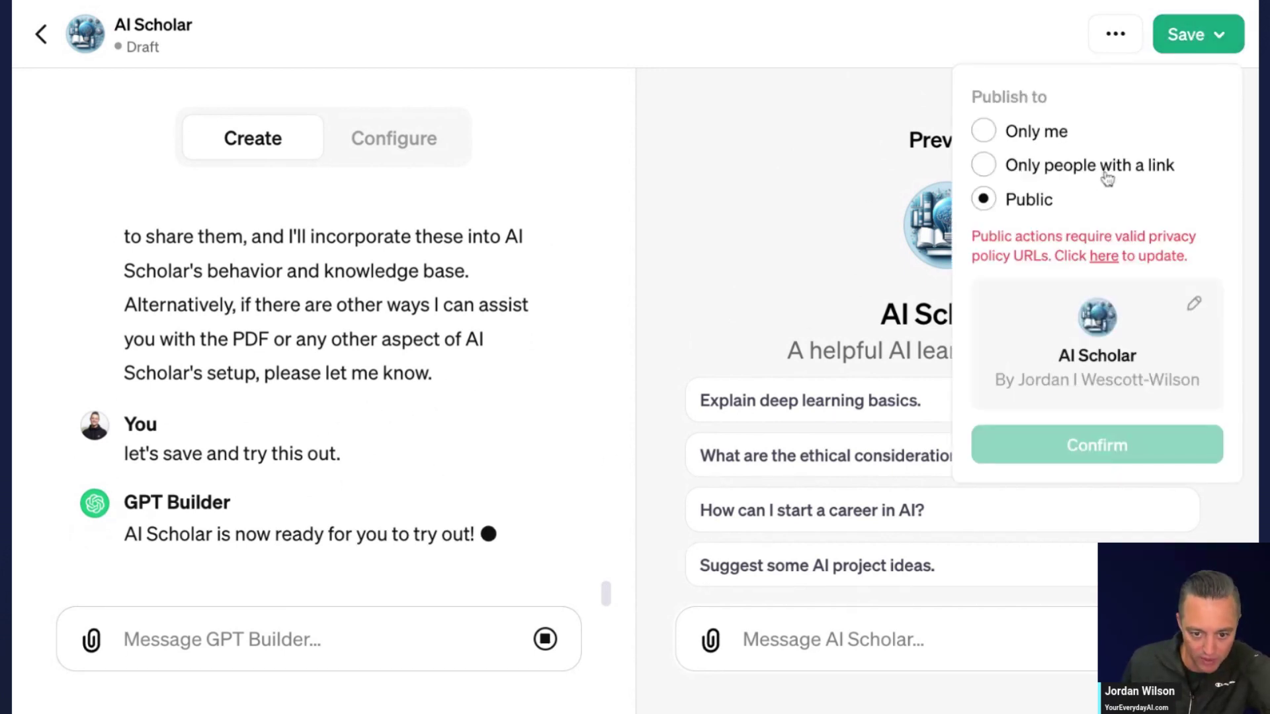
{"action": "left_click", "coordinate": [1050, 166]}
{"action": "left_click", "coordinate": [1049, 141]}
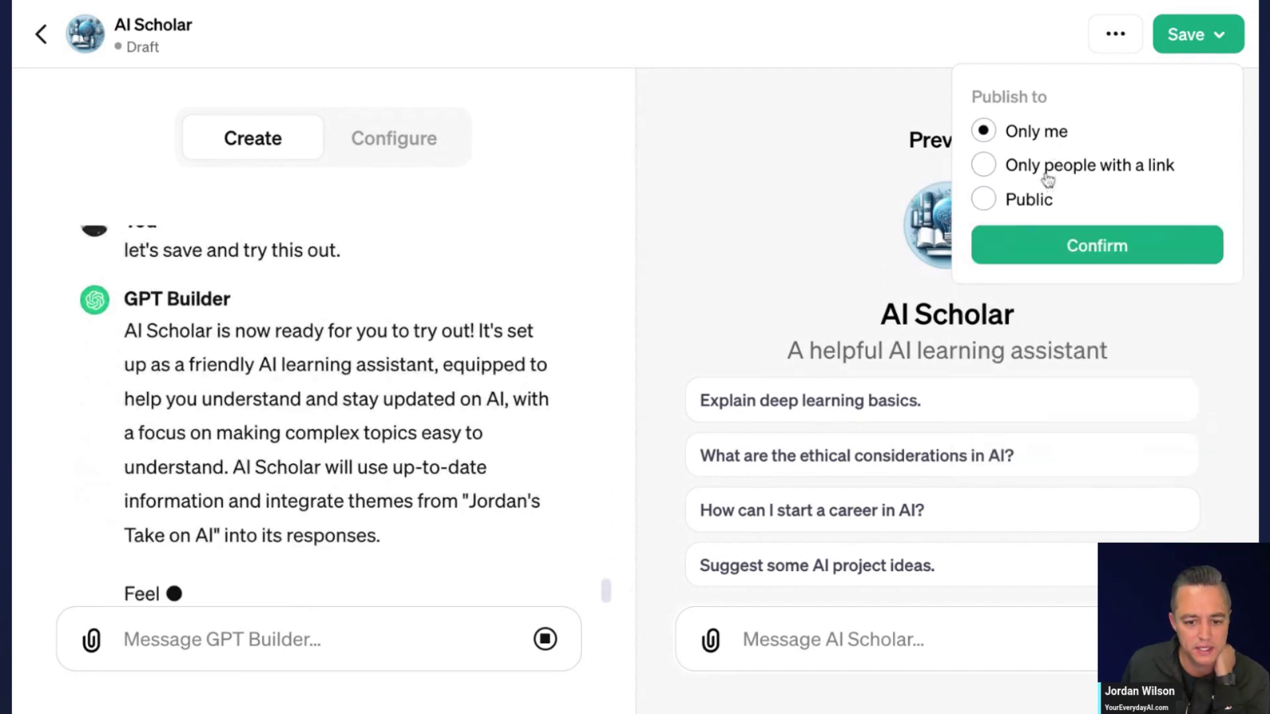
{"action": "left_click", "coordinate": [1040, 202]}
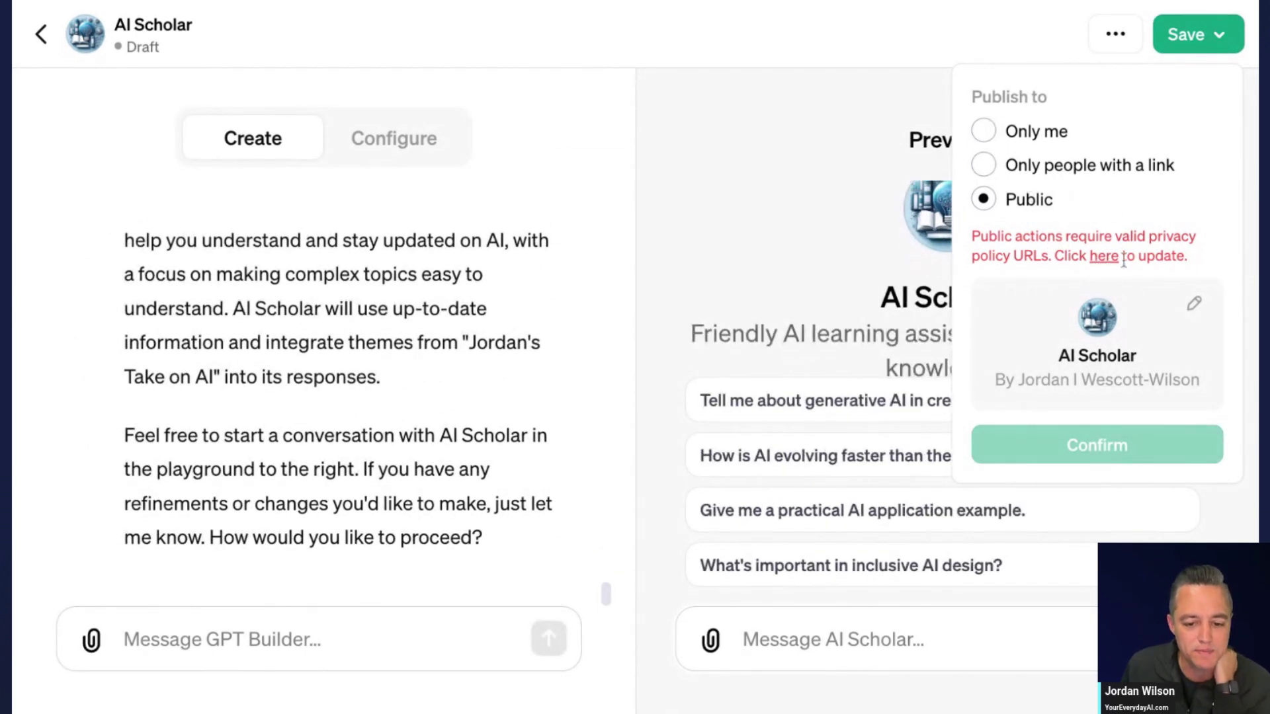
{"action": "left_click", "coordinate": [1057, 169]}
{"action": "left_click", "coordinate": [1051, 135]}
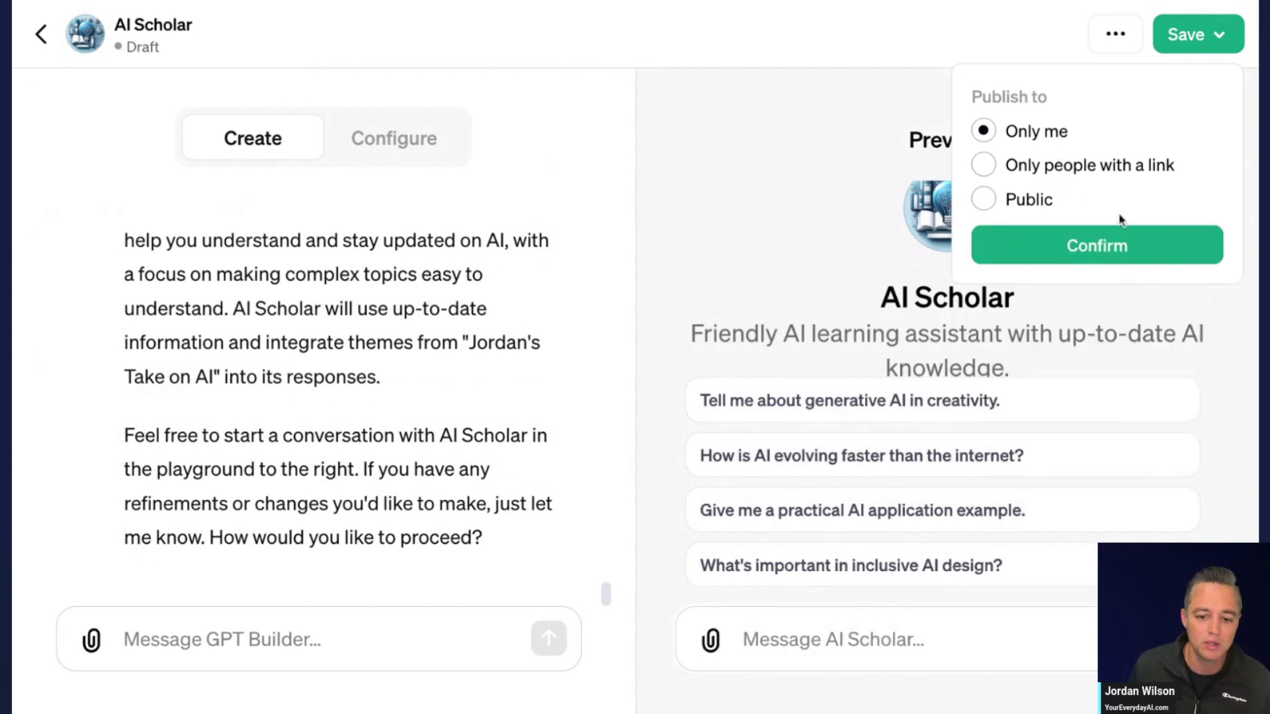
{"action": "left_click", "coordinate": [1118, 246]}
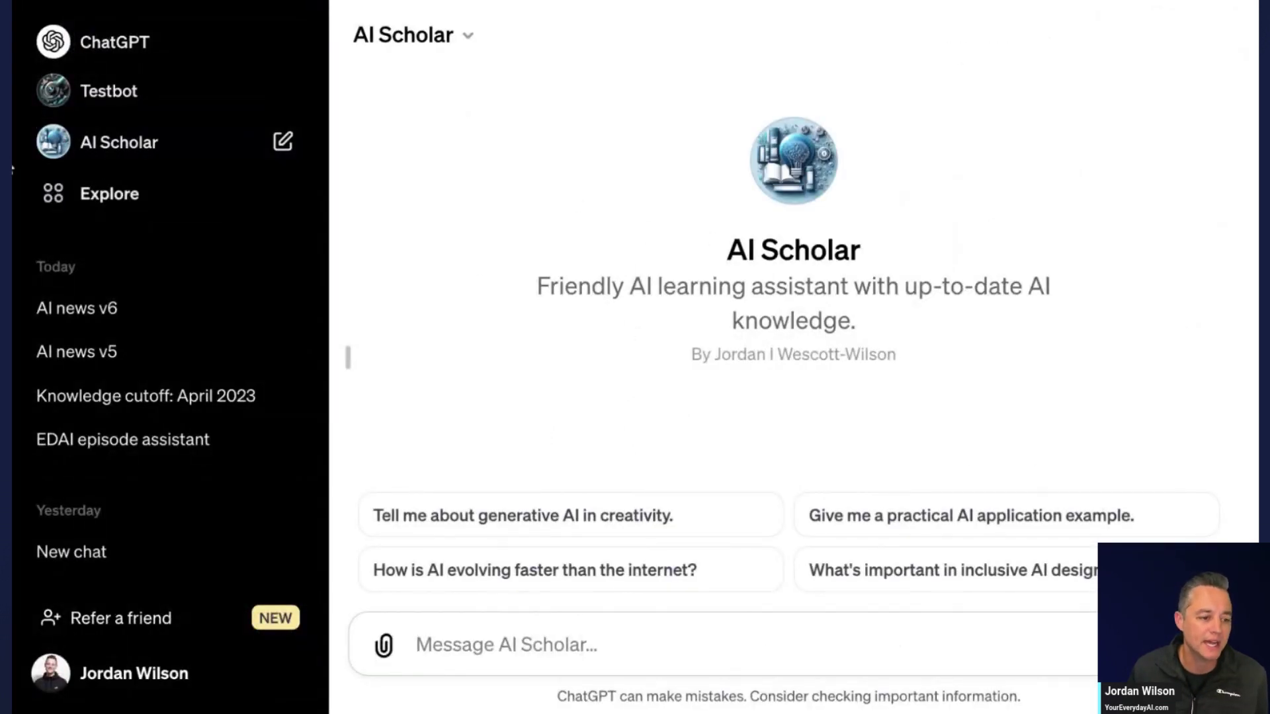
Step: Open AI Scholar from the list of GPTs and ask it "what has happened recently with OpenAI? Any news?"
{"action": "left_click", "coordinate": [243, 144]}
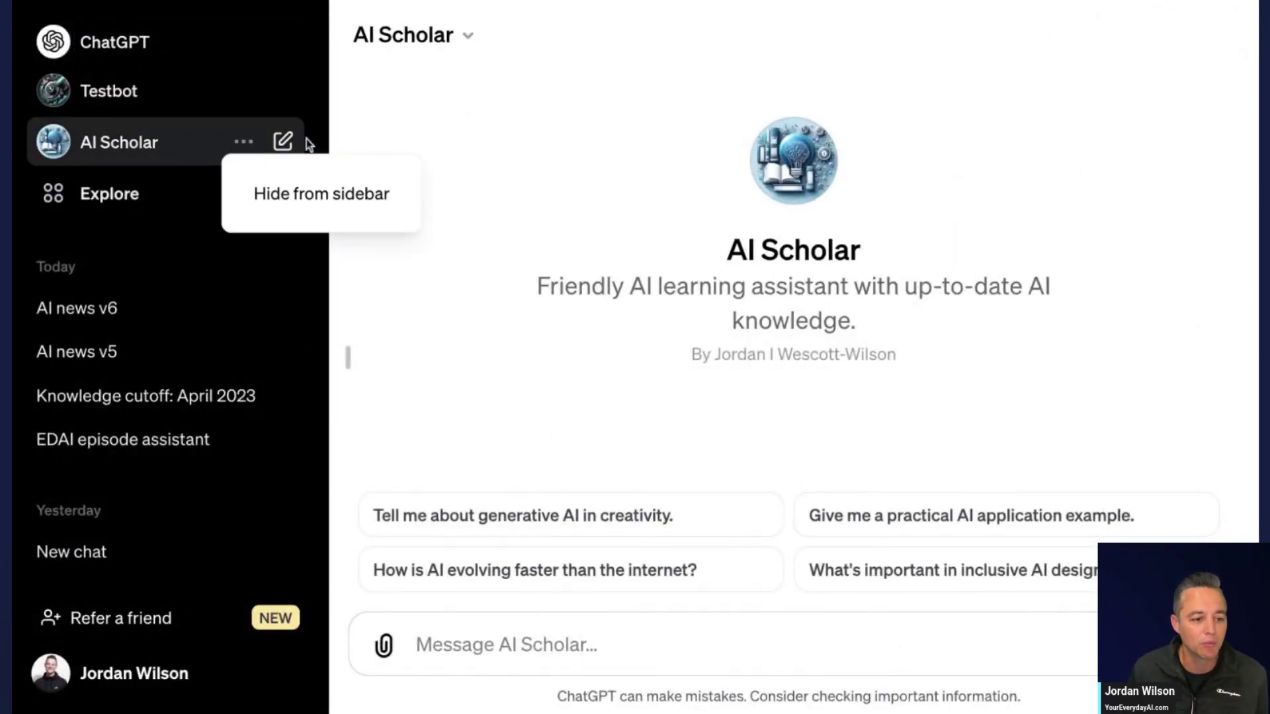
{"action": "left_click", "coordinate": [145, 144]}
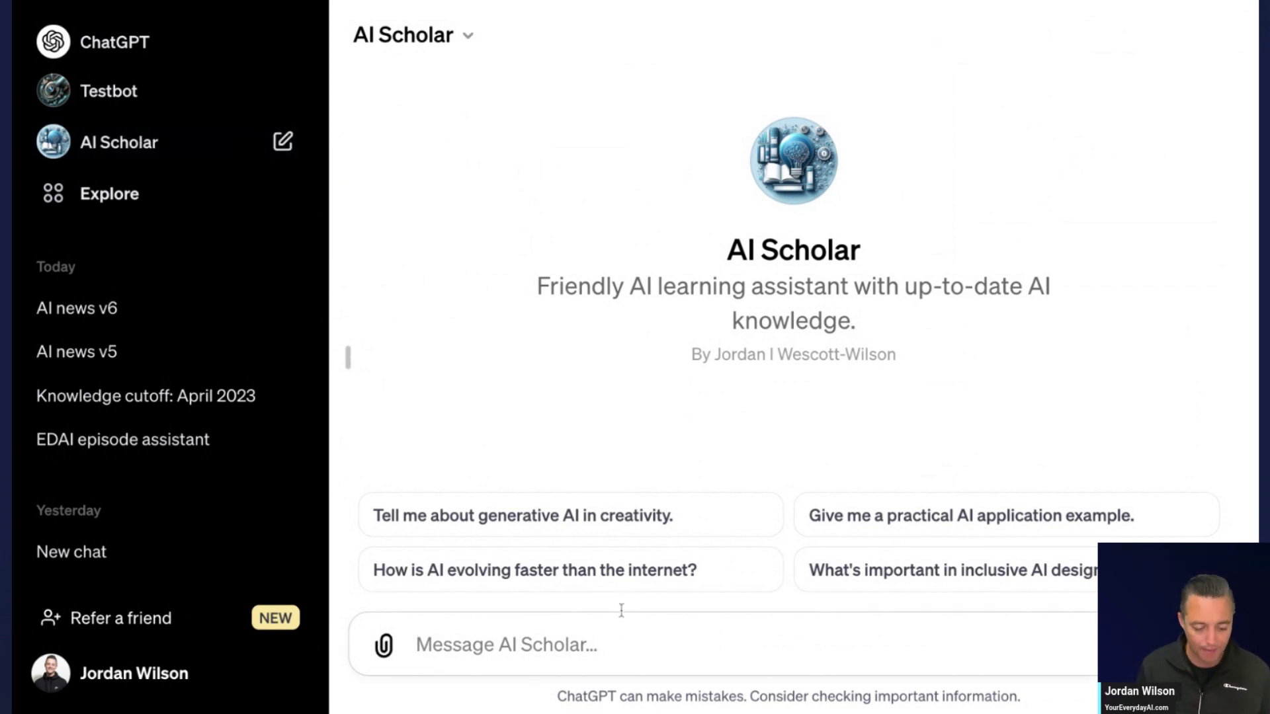
{"action": "type", "text": "what has "}
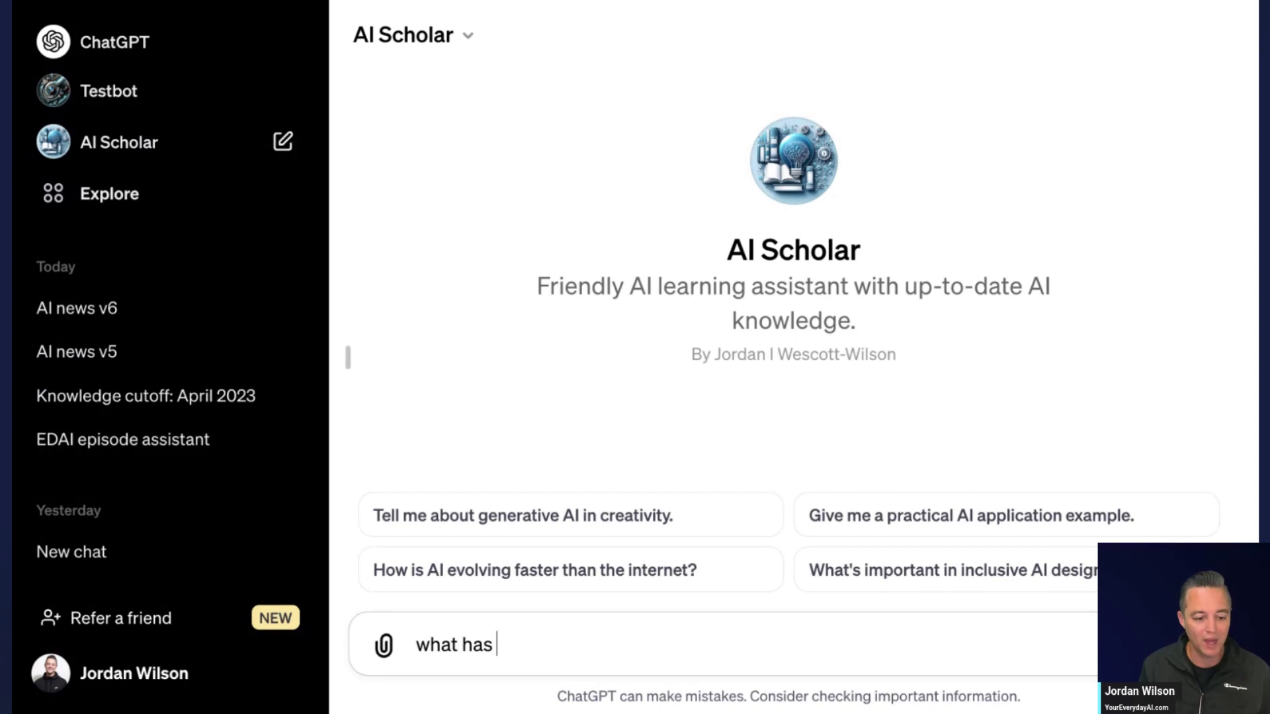
{"action": "type", "text": "happened recd"}
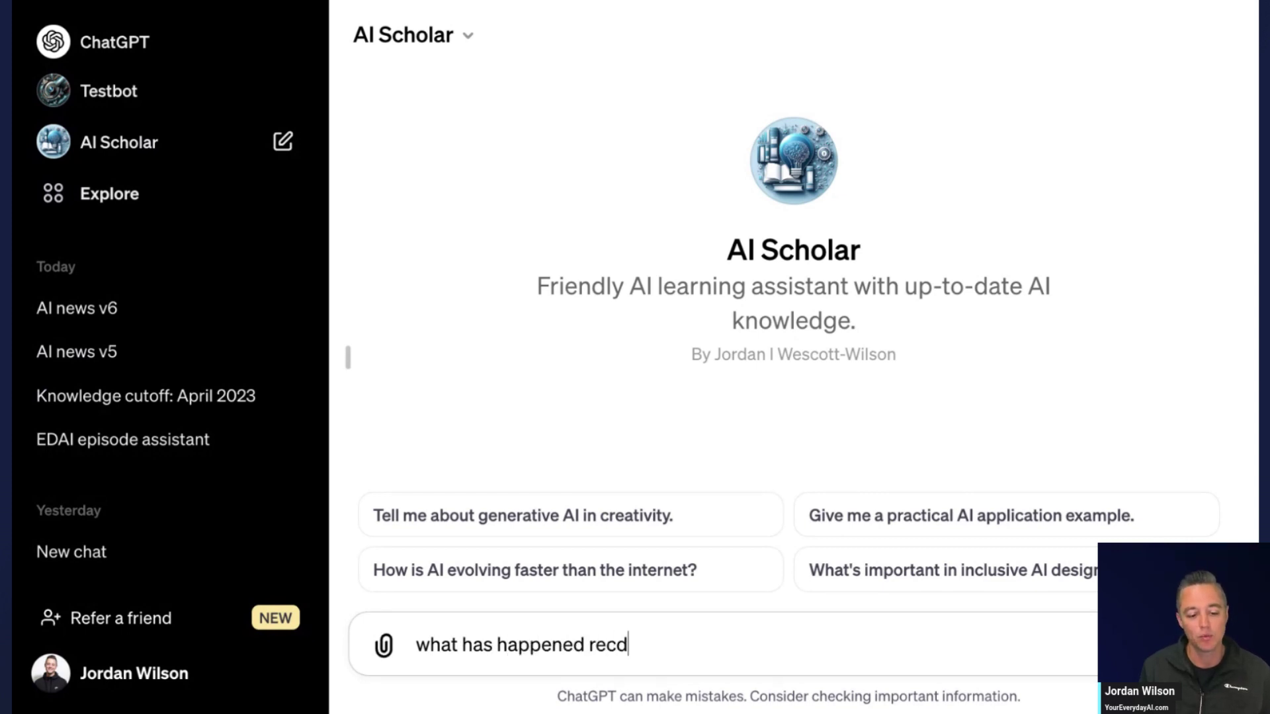
{"action": "key", "text": "BackSpace"}
{"action": "type", "text": "ently with Open"}
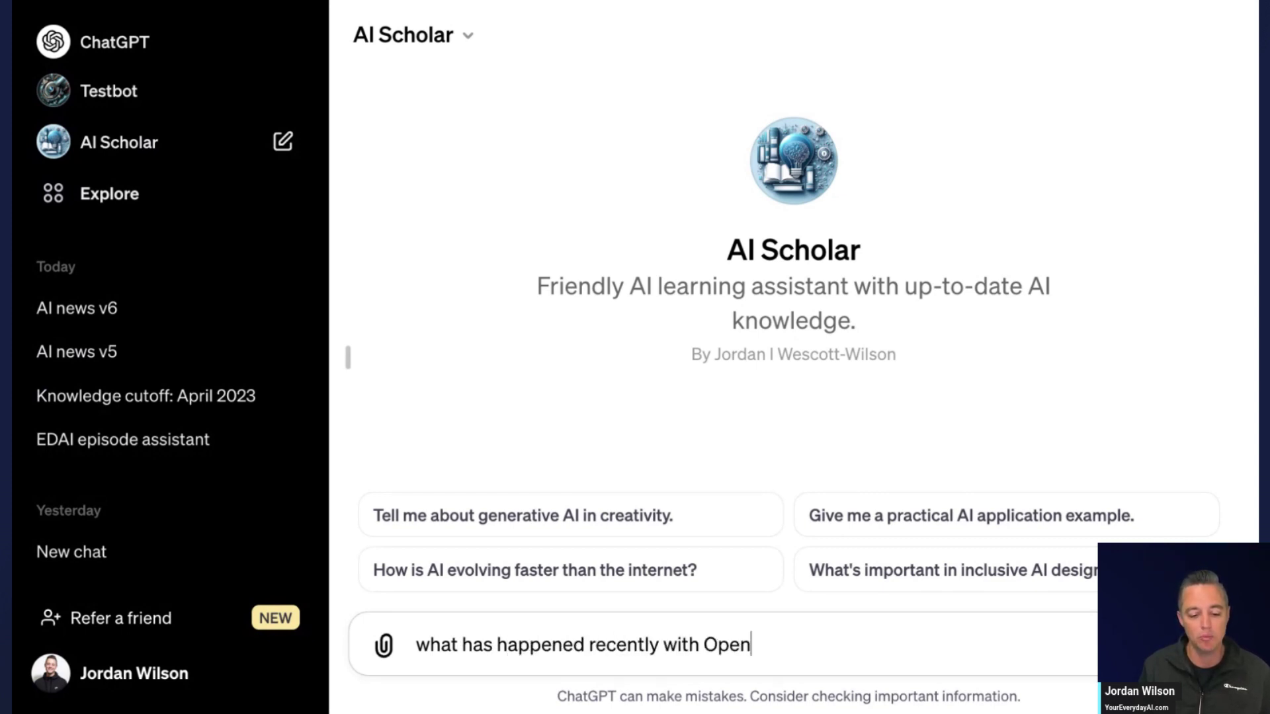
{"action": "type", "text": "AI? Any new"}
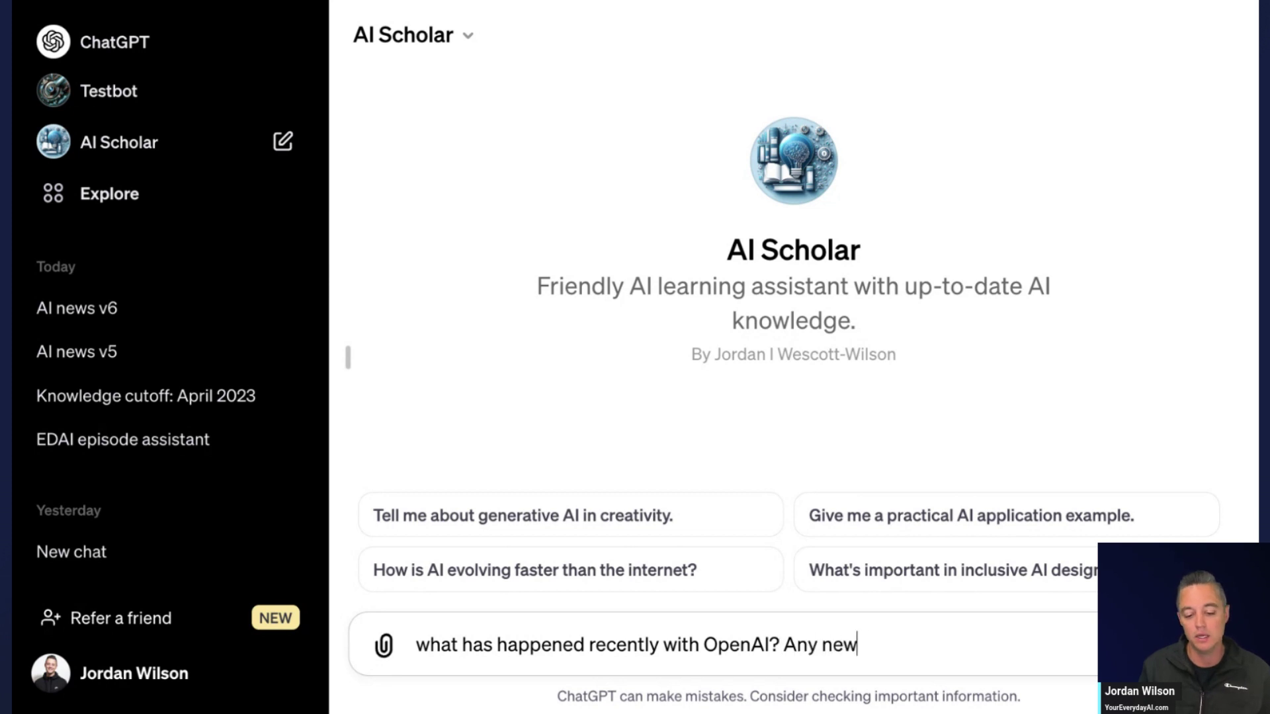
{"action": "type", "text": "s?"}
{"action": "key", "text": "Return"}
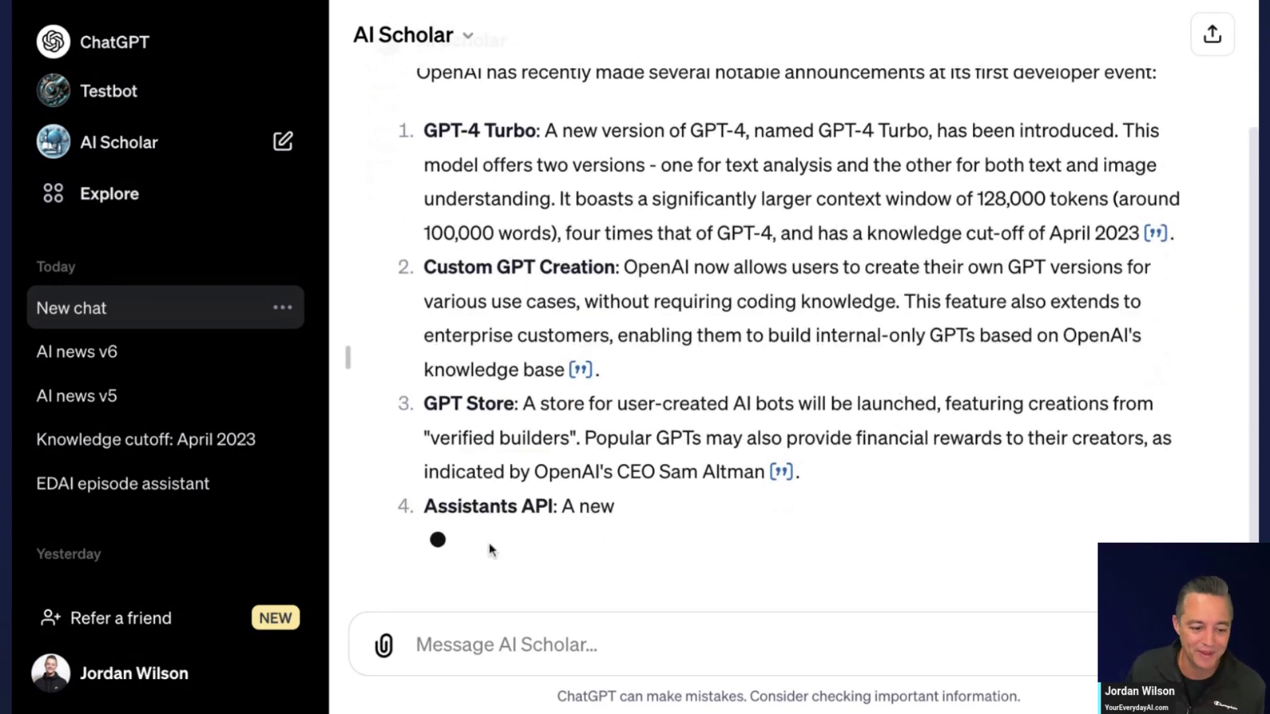
Step: Read through AI Scholar's full answer on recent OpenAI news and switch to the Everyday AI website
{"action": "scroll", "coordinate": [576, 523], "scroll_direction": "up", "scroll_amount": 3}
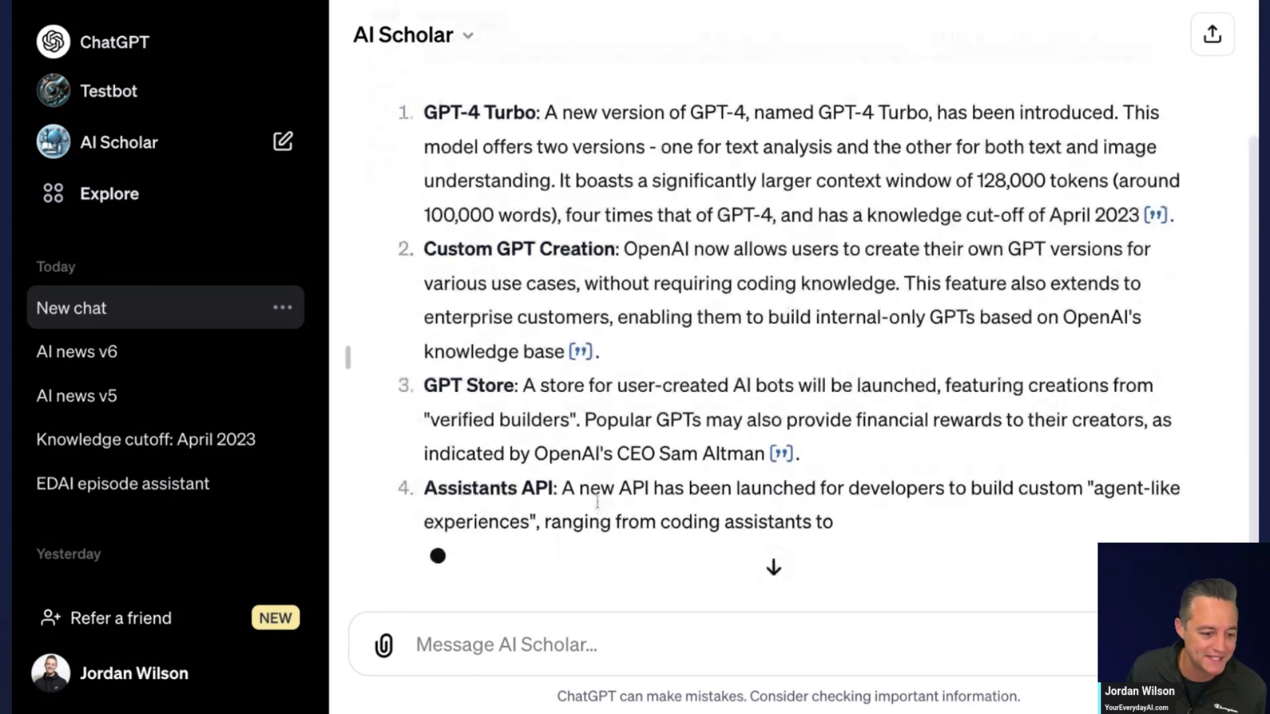
{"action": "scroll", "coordinate": [608, 495], "scroll_direction": "up", "scroll_amount": 2}
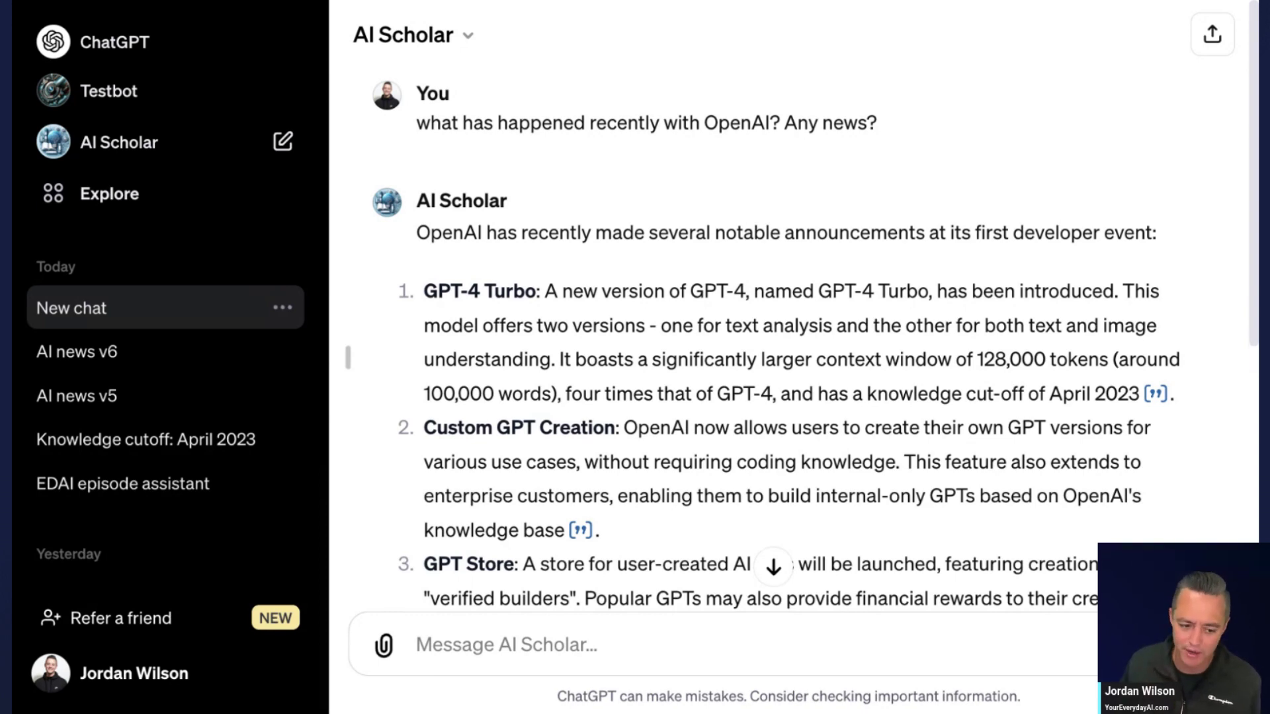
{"action": "scroll", "coordinate": [793, 305], "scroll_direction": "down", "scroll_amount": 5}
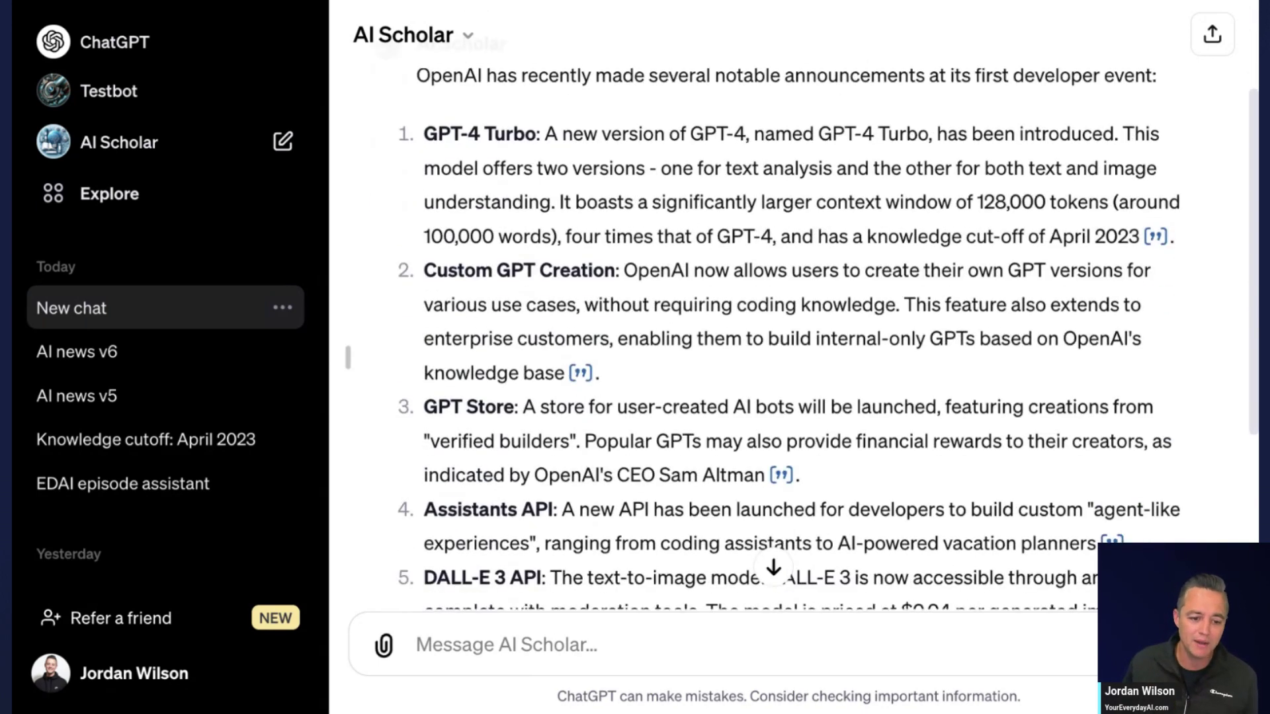
{"action": "scroll", "coordinate": [698, 473], "scroll_direction": "down", "scroll_amount": 5}
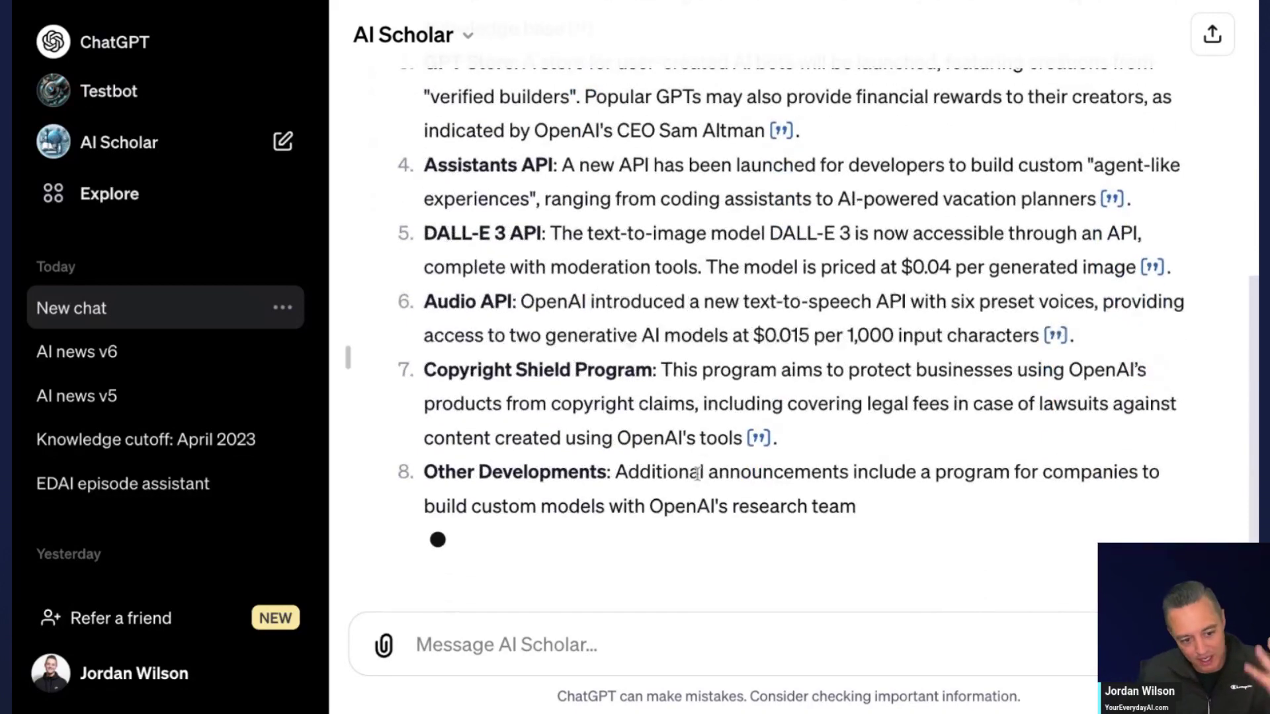
{"action": "scroll", "coordinate": [691, 457], "scroll_direction": "up", "scroll_amount": 2}
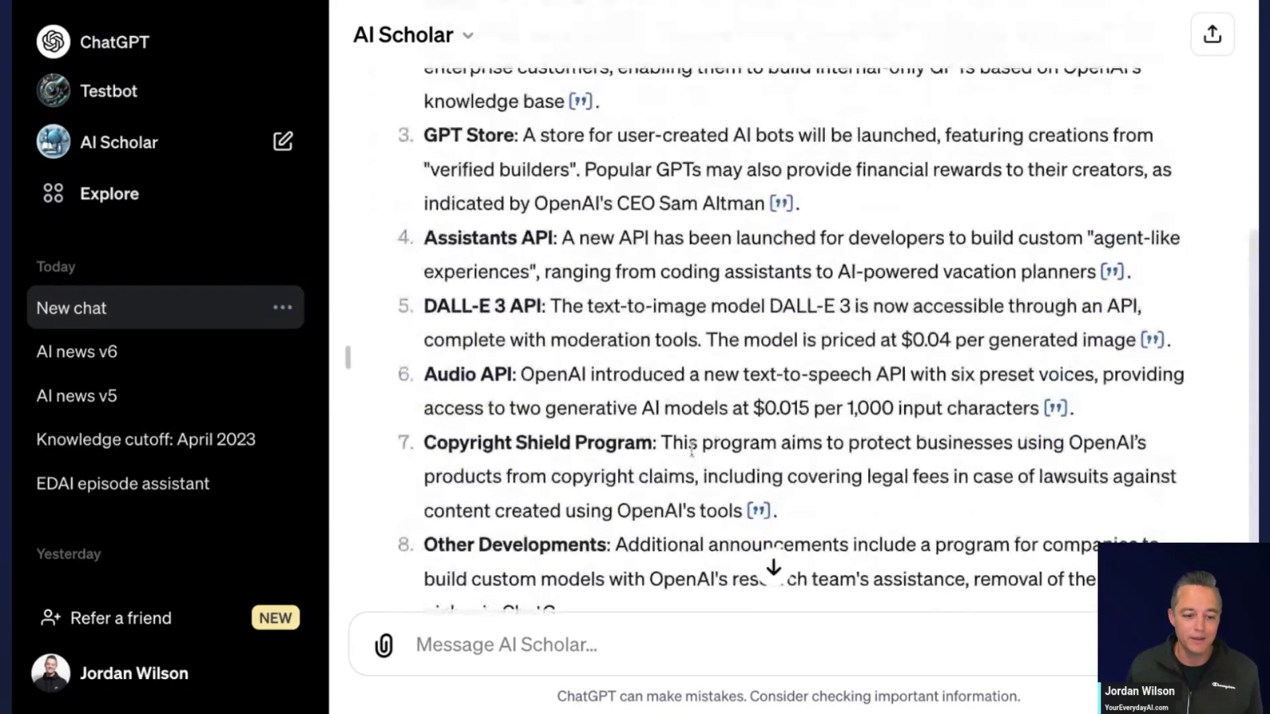
{"action": "scroll", "coordinate": [692, 450], "scroll_direction": "up", "scroll_amount": 10}
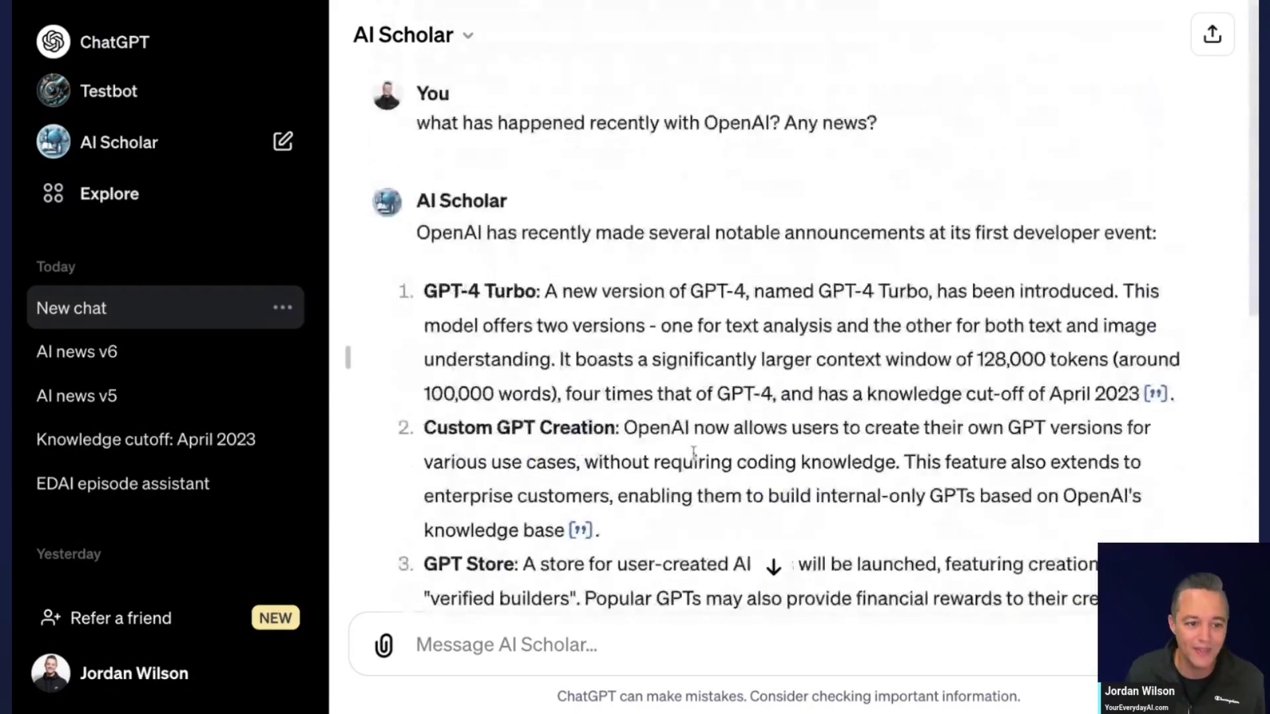
{"action": "scroll", "coordinate": [693, 452], "scroll_direction": "down", "scroll_amount": 15}
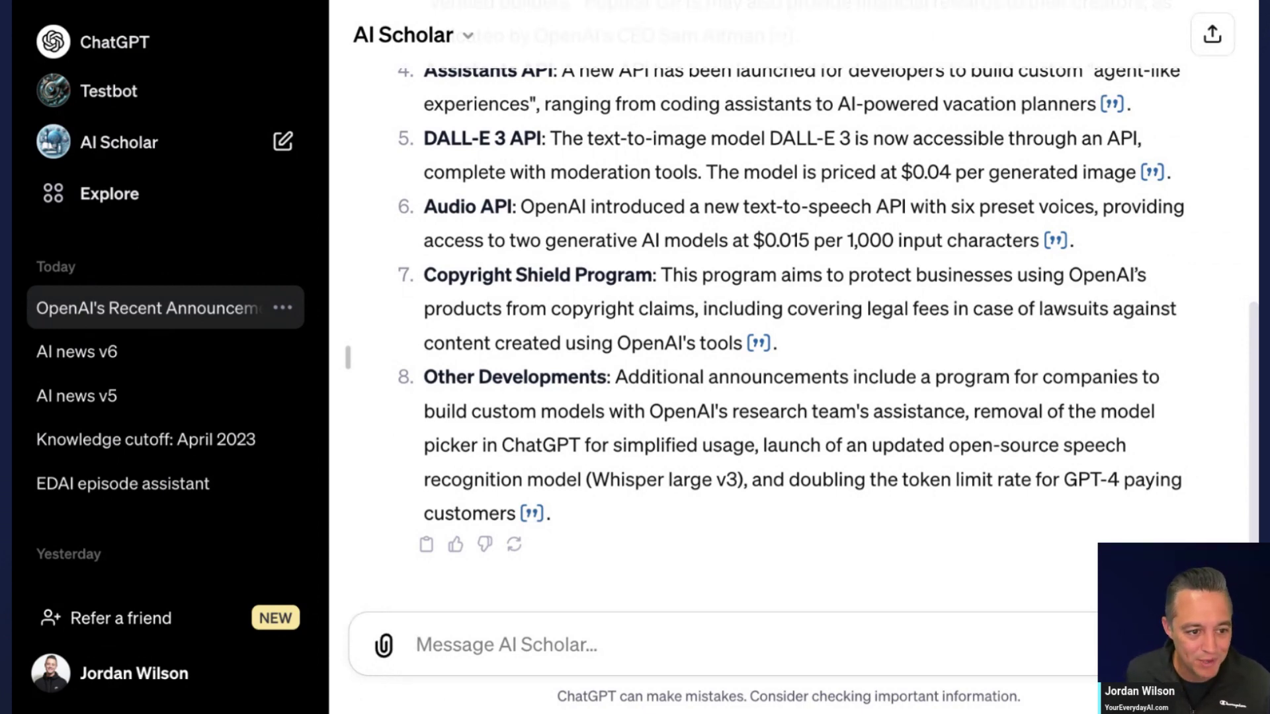
{"action": "key", "text": "ctrl+Tab"}
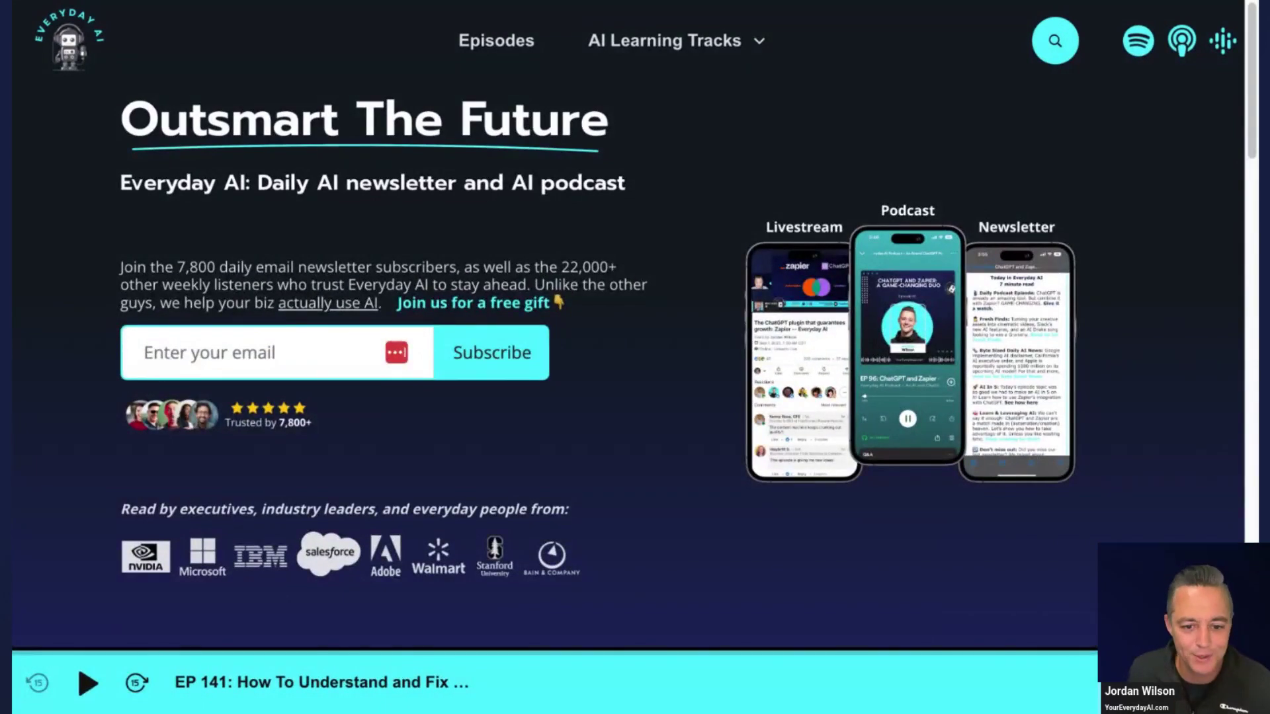